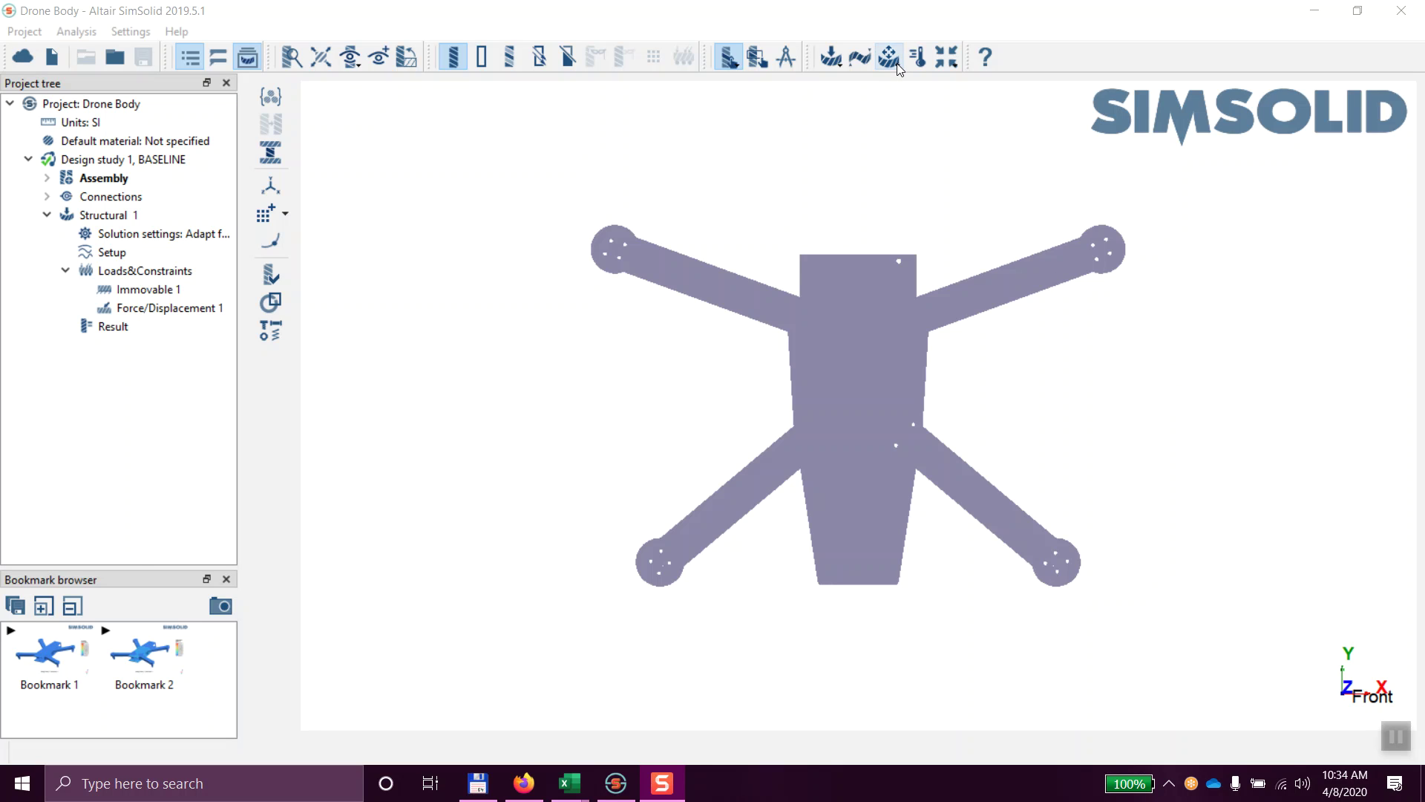
Step: Add a modal analysis to Design study 1 with 9 modes to find and solve it
click(839, 58)
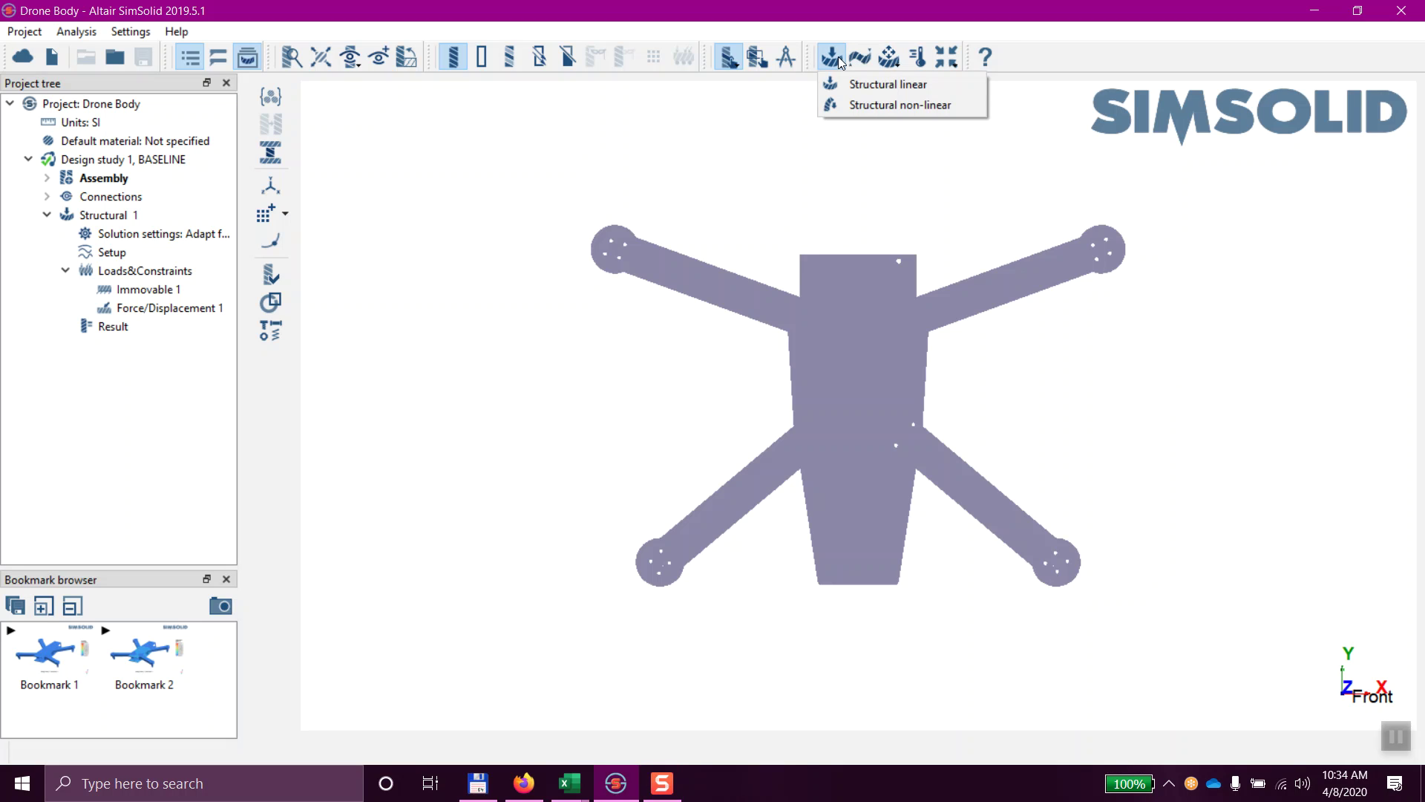
click(859, 60)
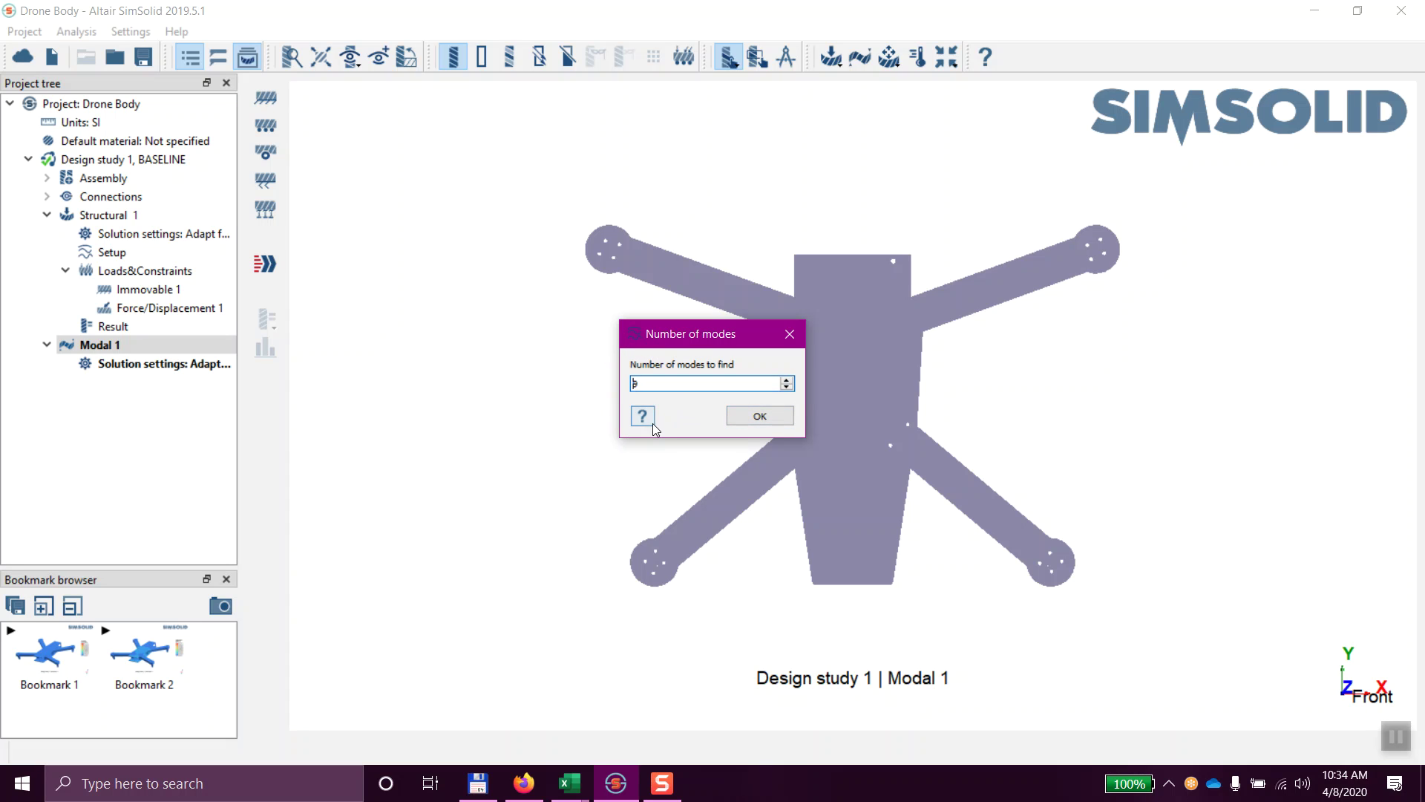
click(754, 418)
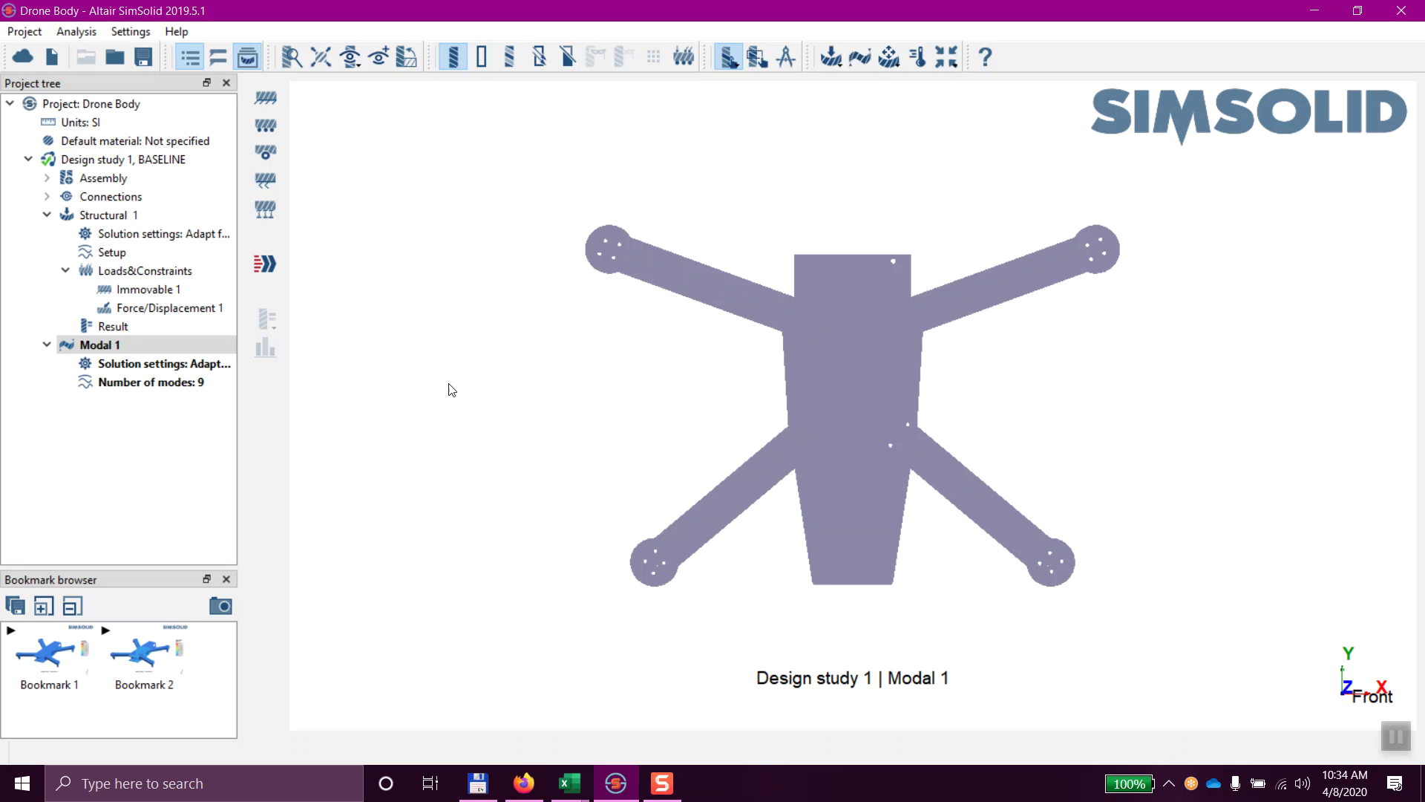
click(269, 265)
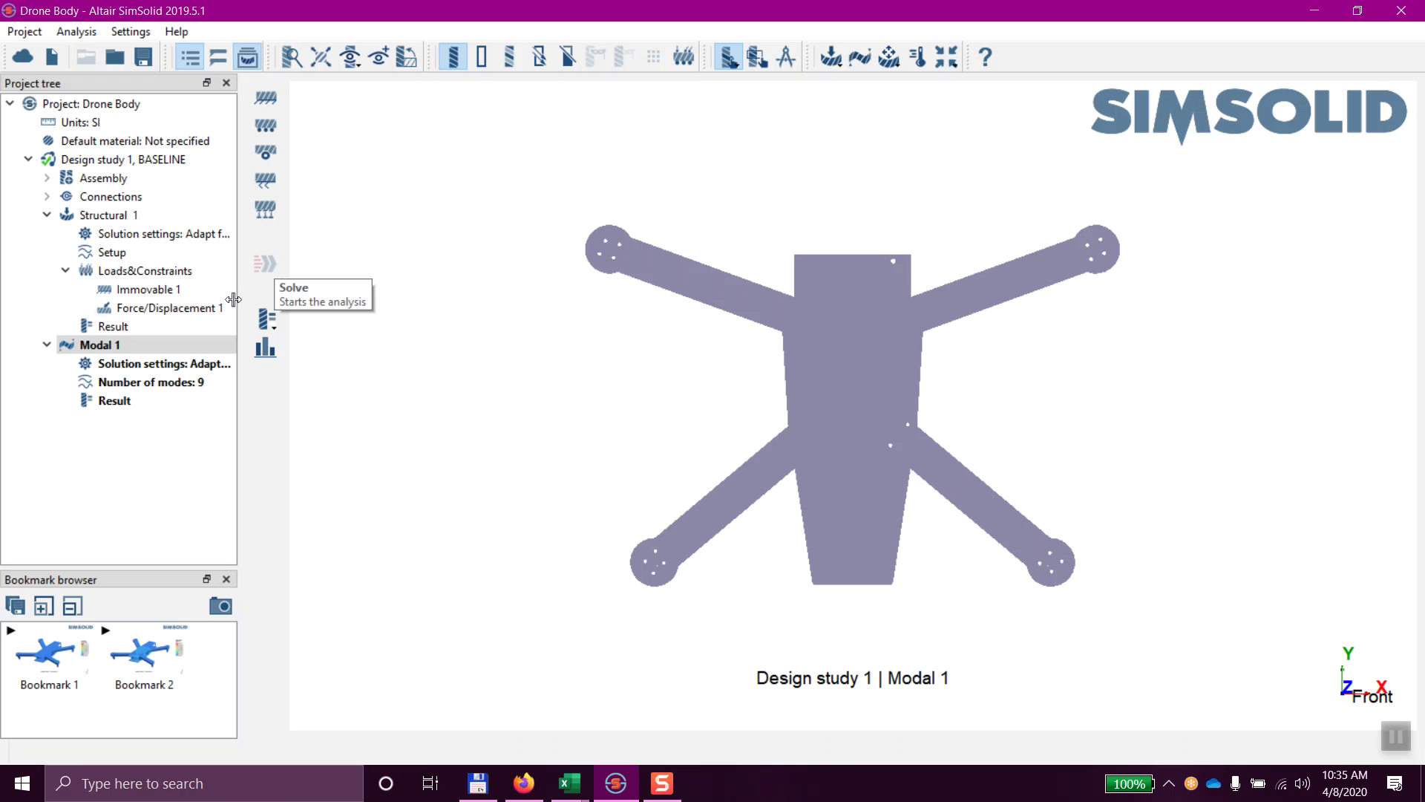
Step: Review the solution info of the modal analysis result
right_click(126, 401)
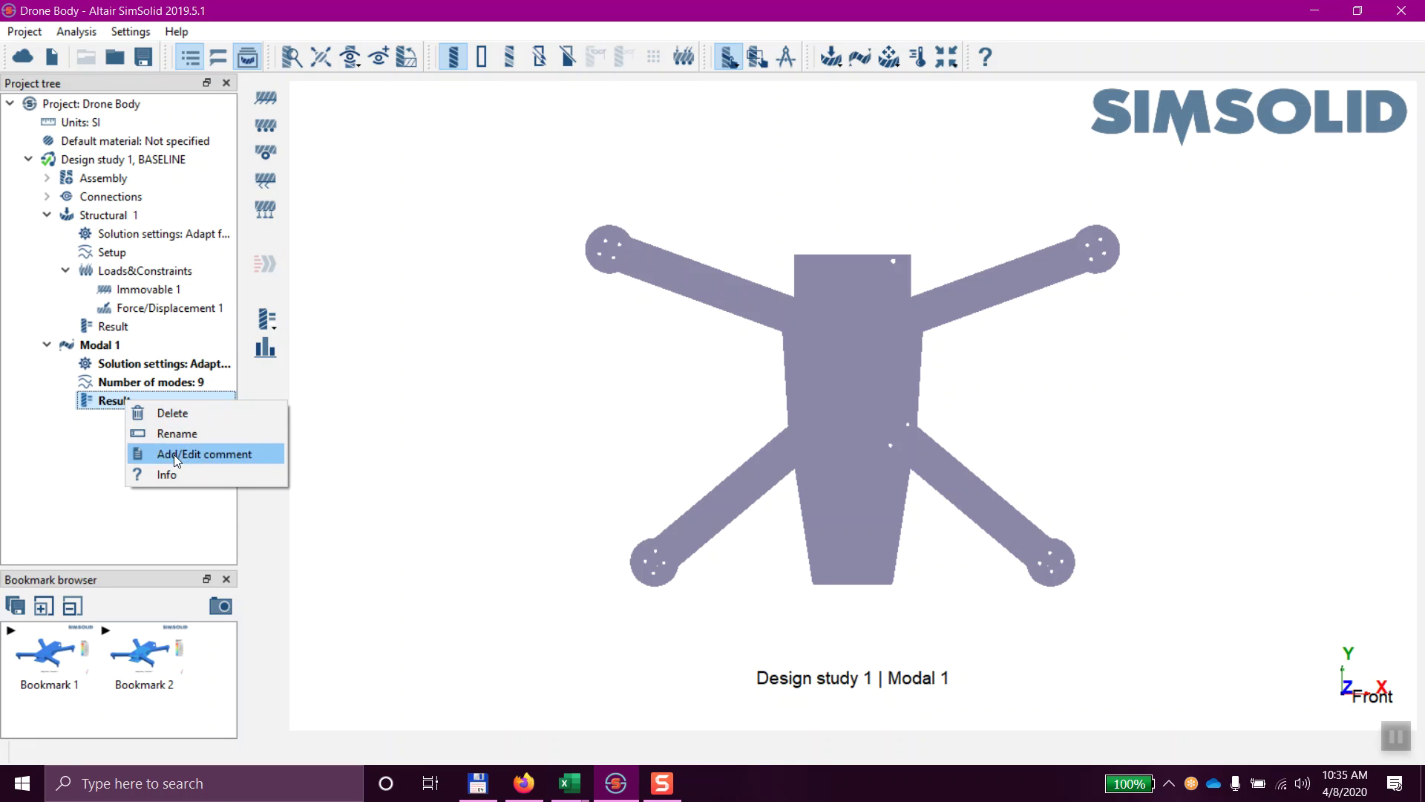
click(168, 475)
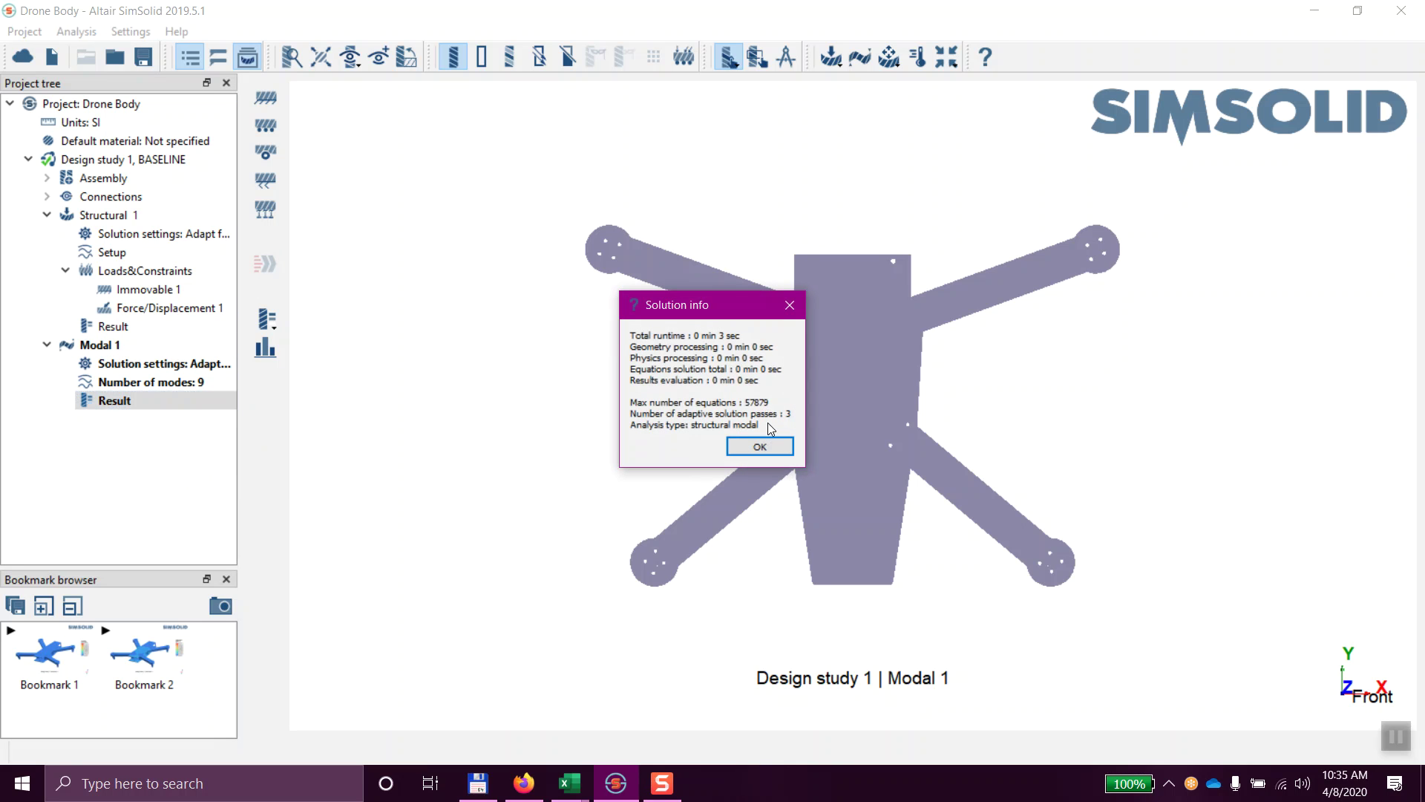
click(760, 447)
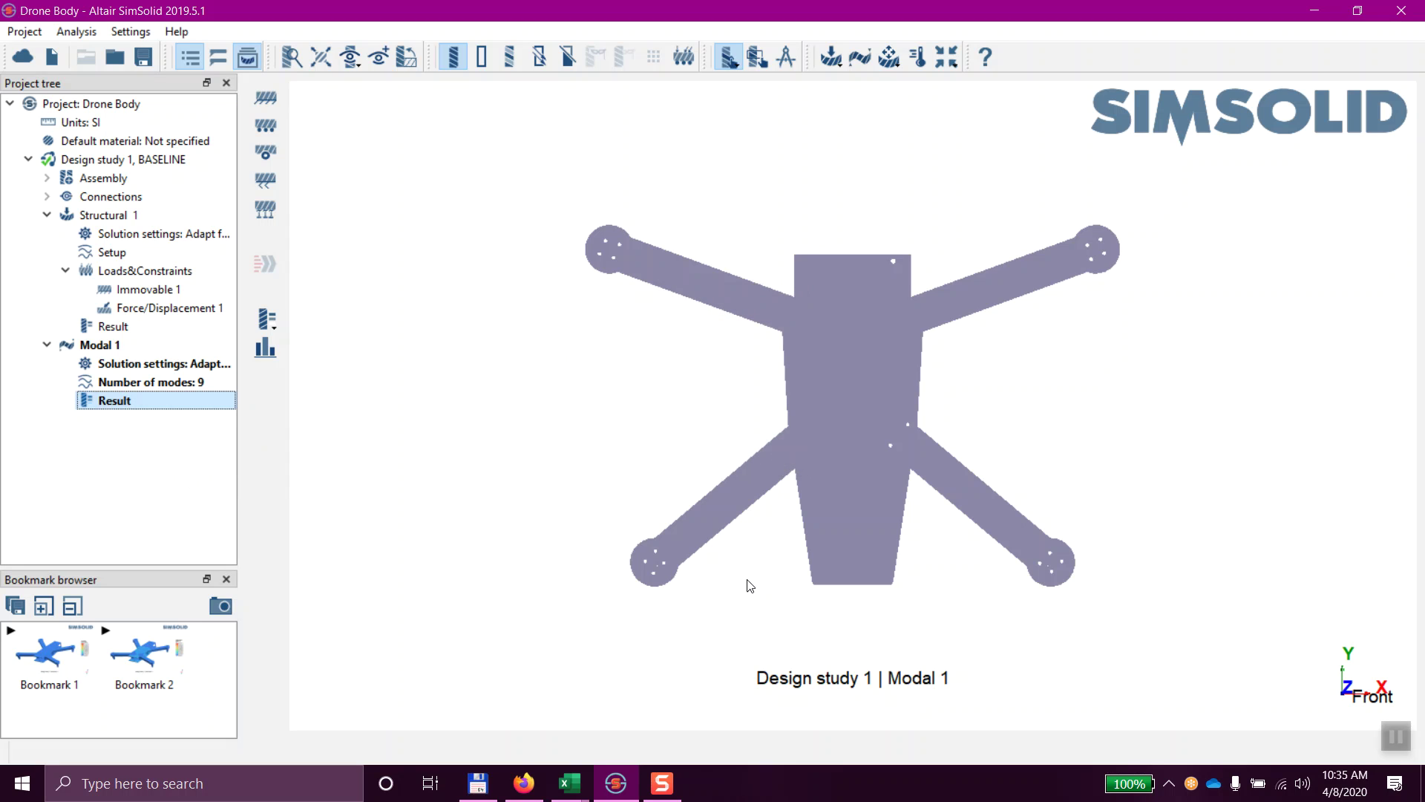
Step: Show the displacement magnitude plot of the modal result and animate mode 7
click(271, 323)
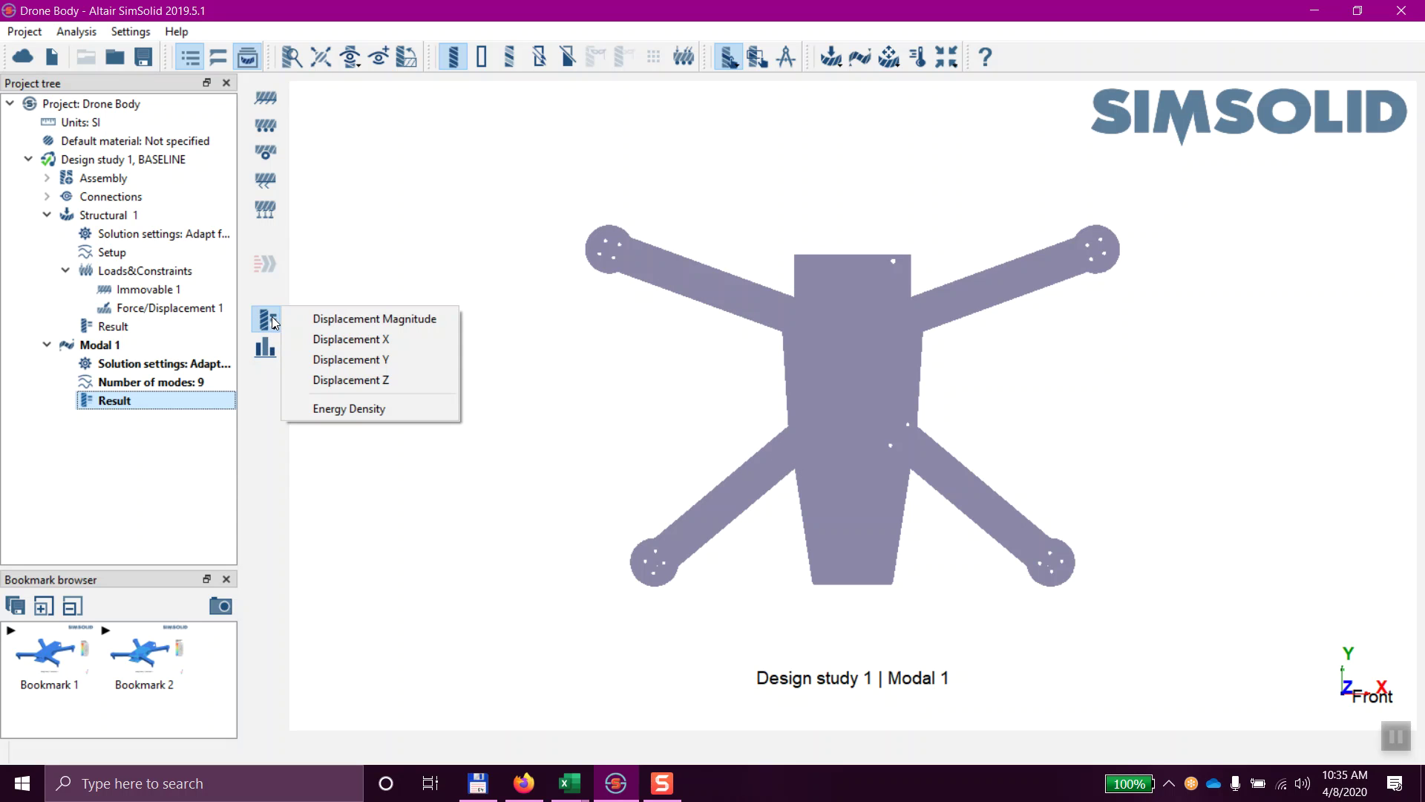
click(340, 318)
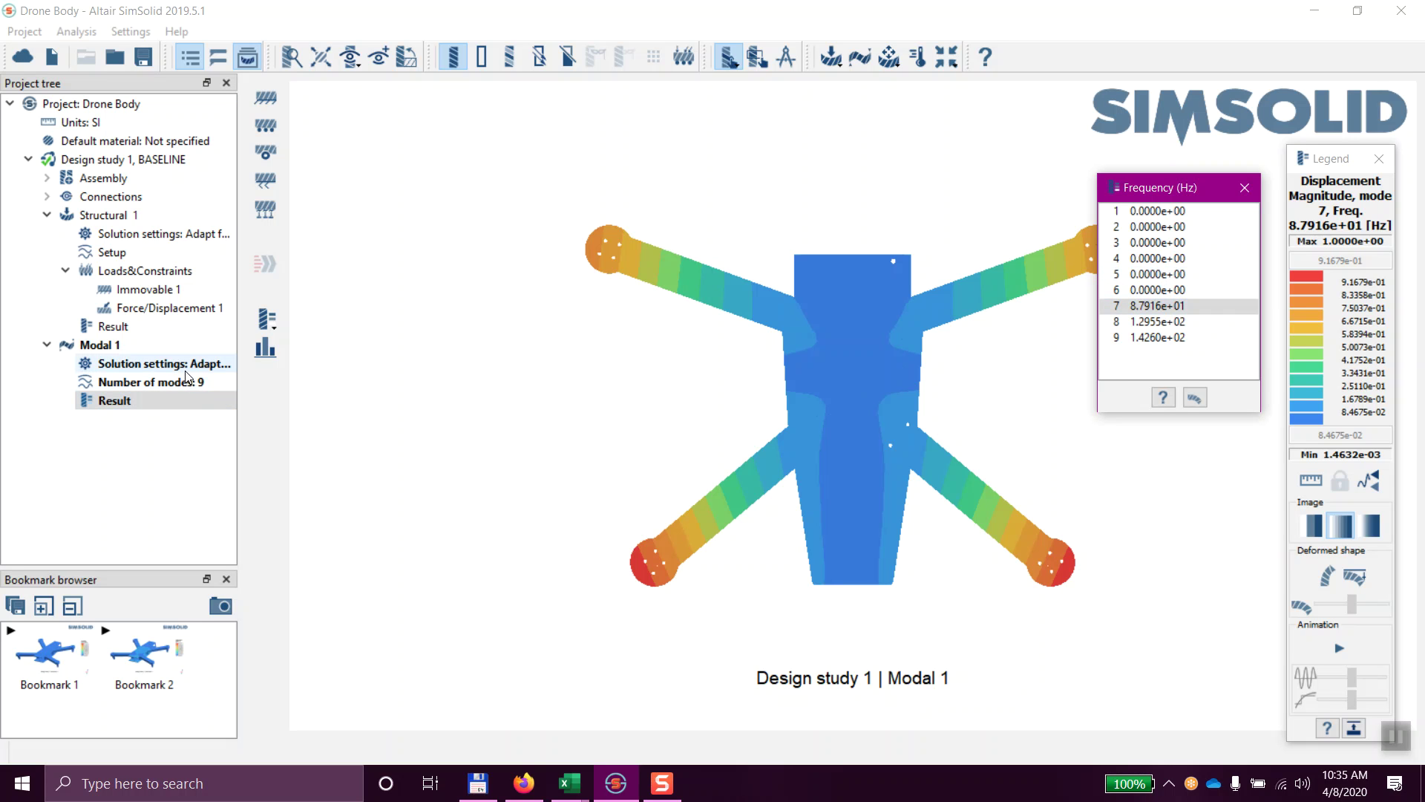
drag(1074, 467, 684, 508)
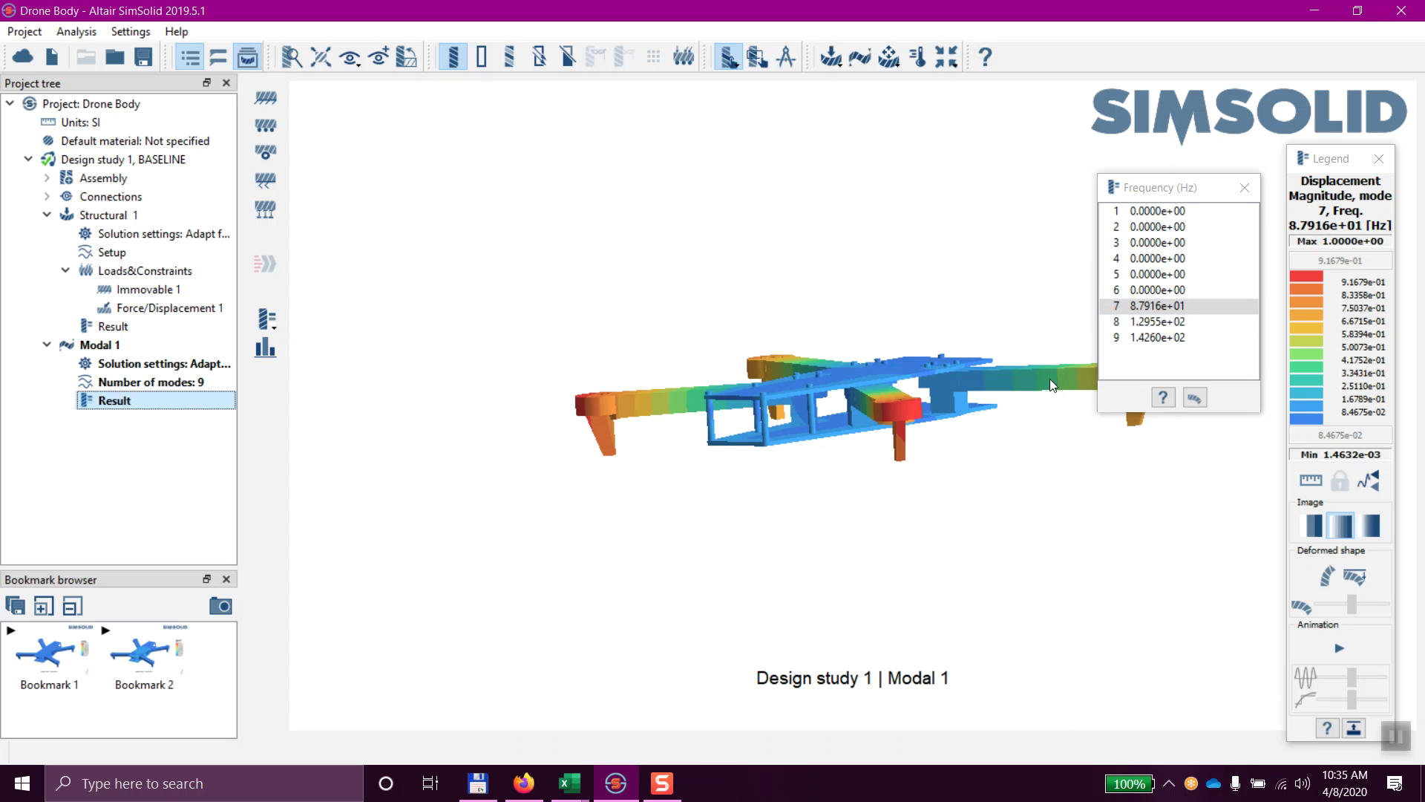
drag(996, 438, 1024, 466)
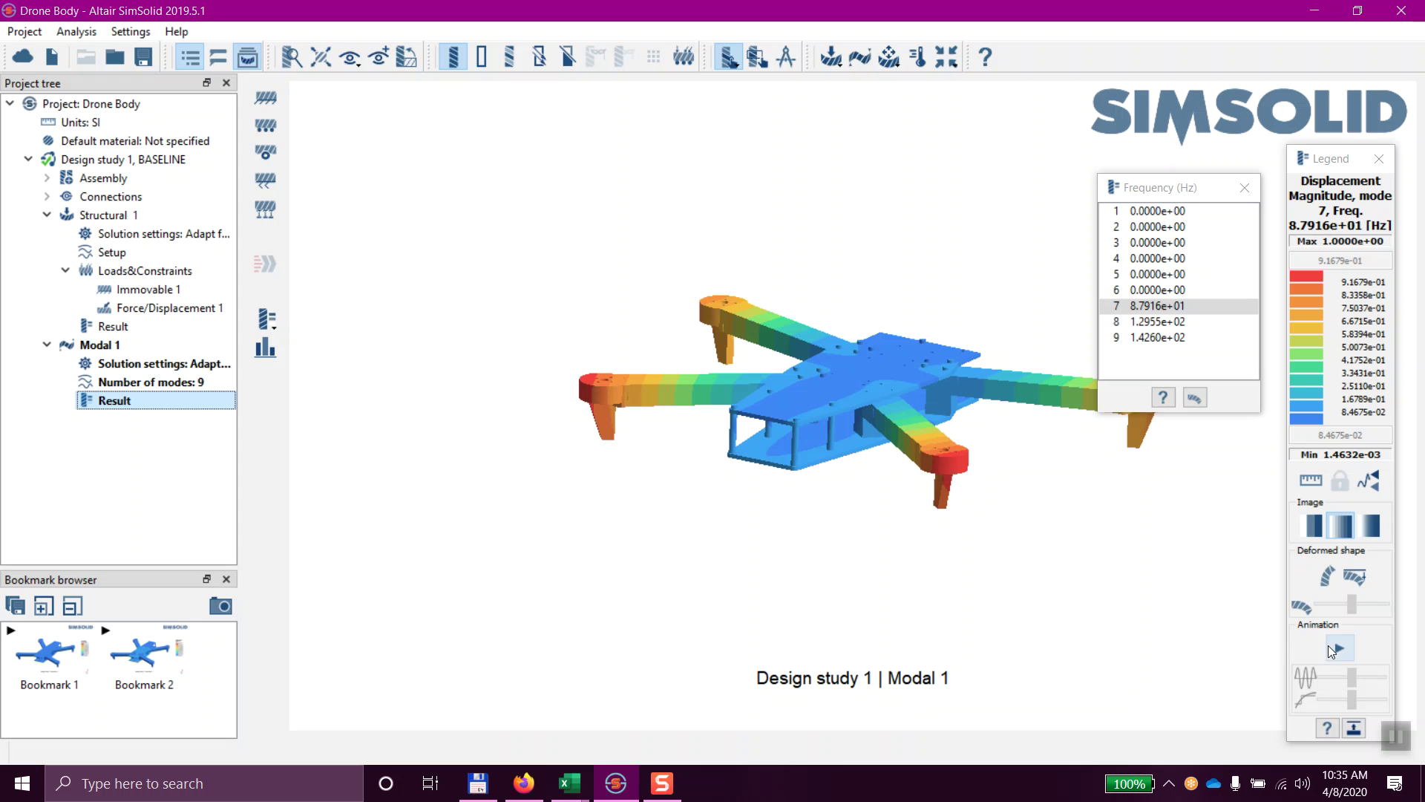
click(1340, 649)
right_drag(726, 409, 536, 388)
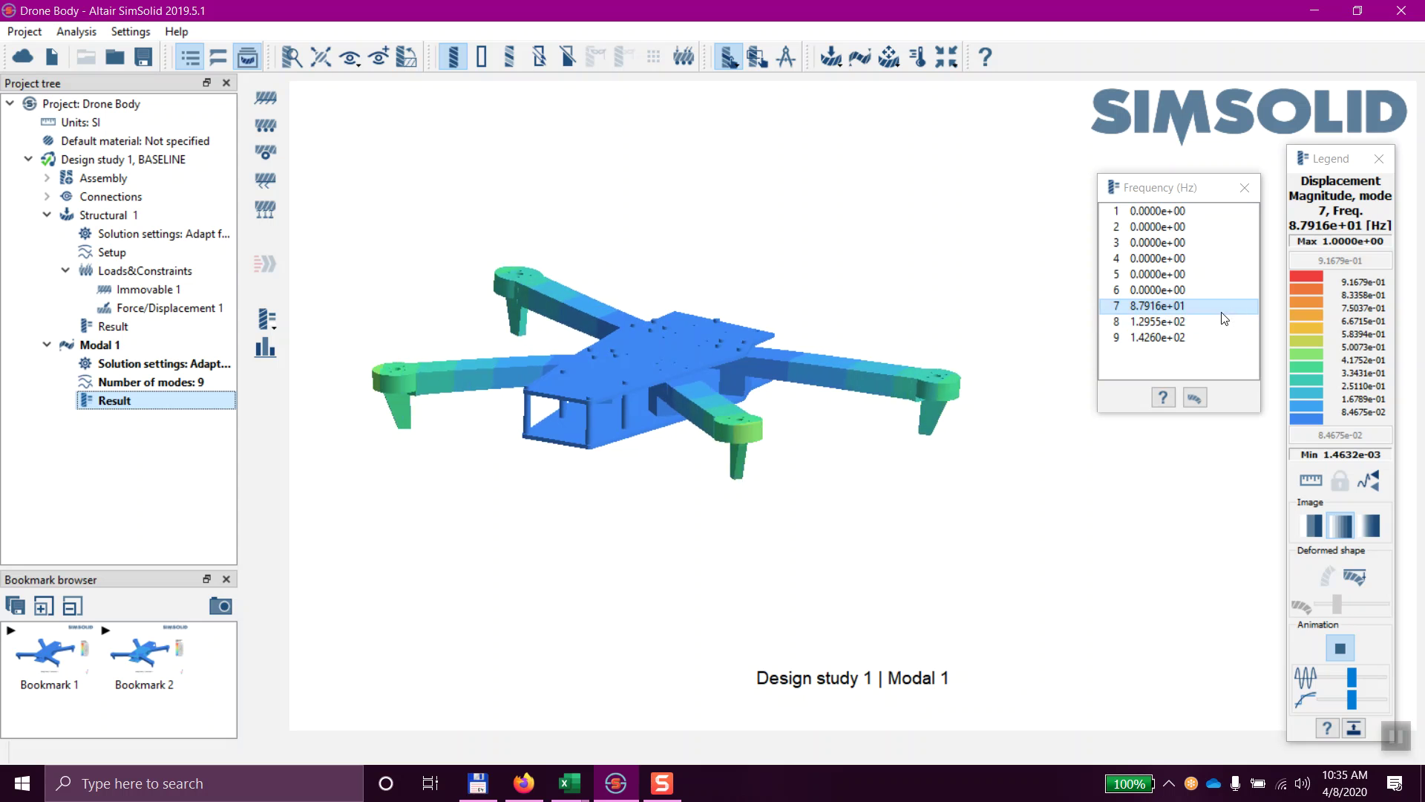
Step: Examine the animated displacement shapes of modes 7, 8 and 9, followed by those of modes 1 to 6
click(1184, 306)
click(1170, 322)
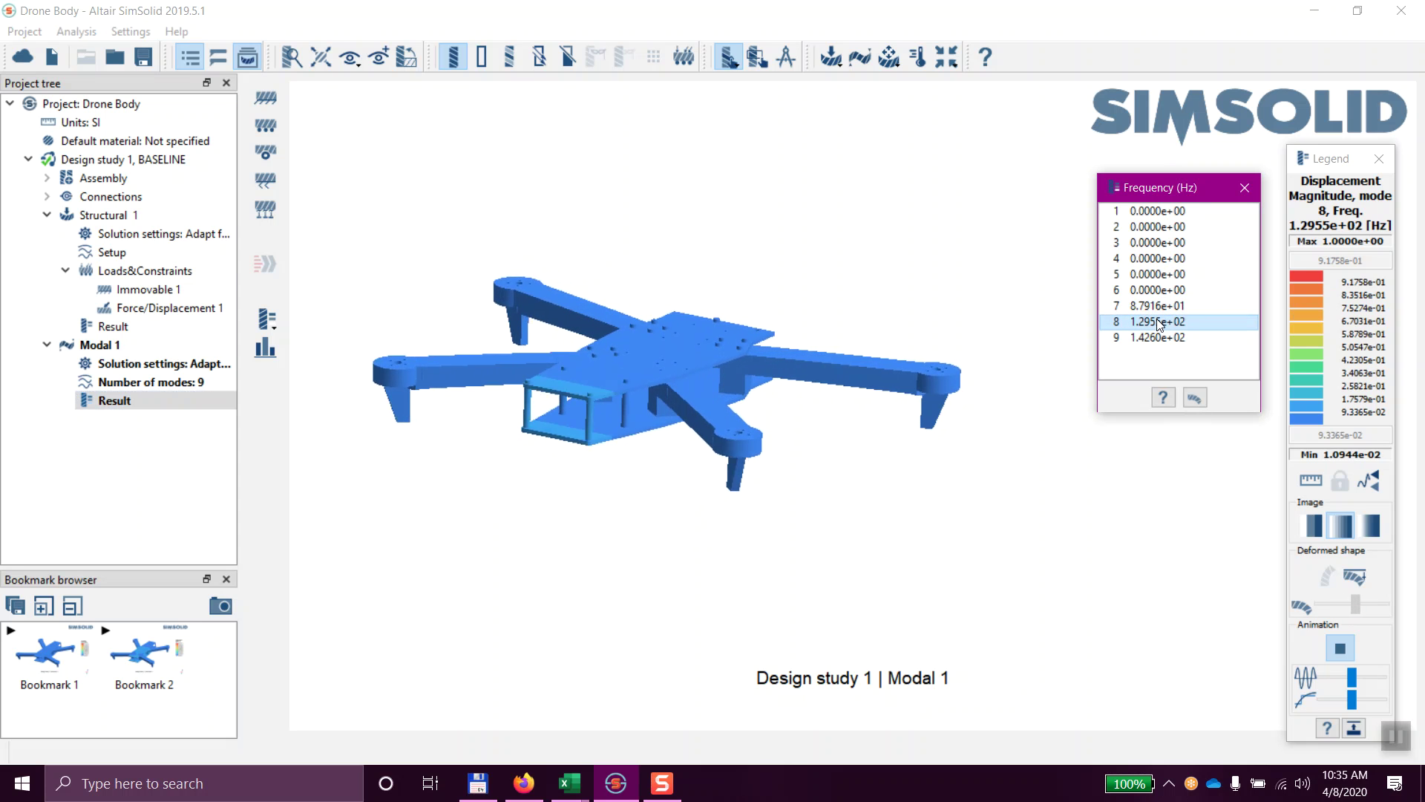
click(1158, 338)
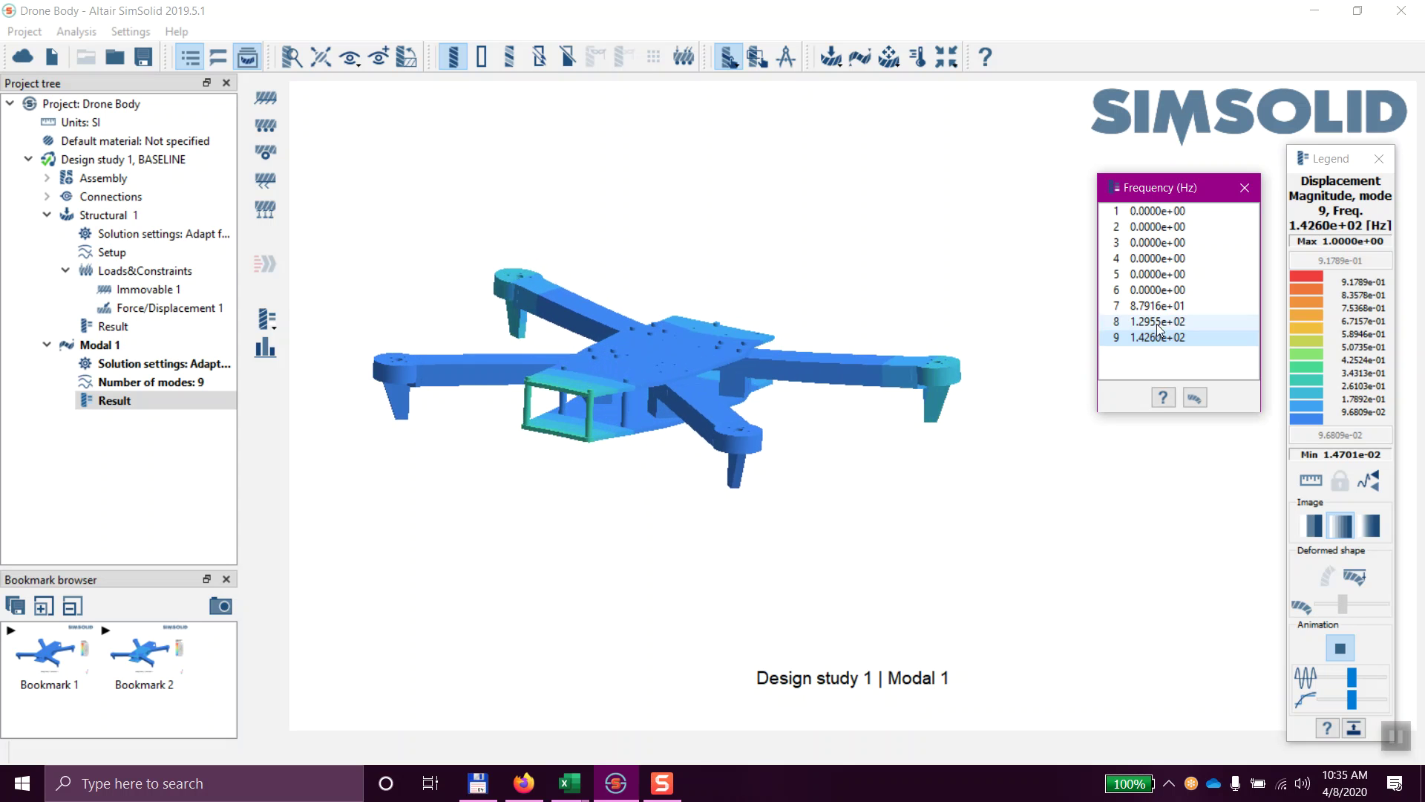
click(1156, 211)
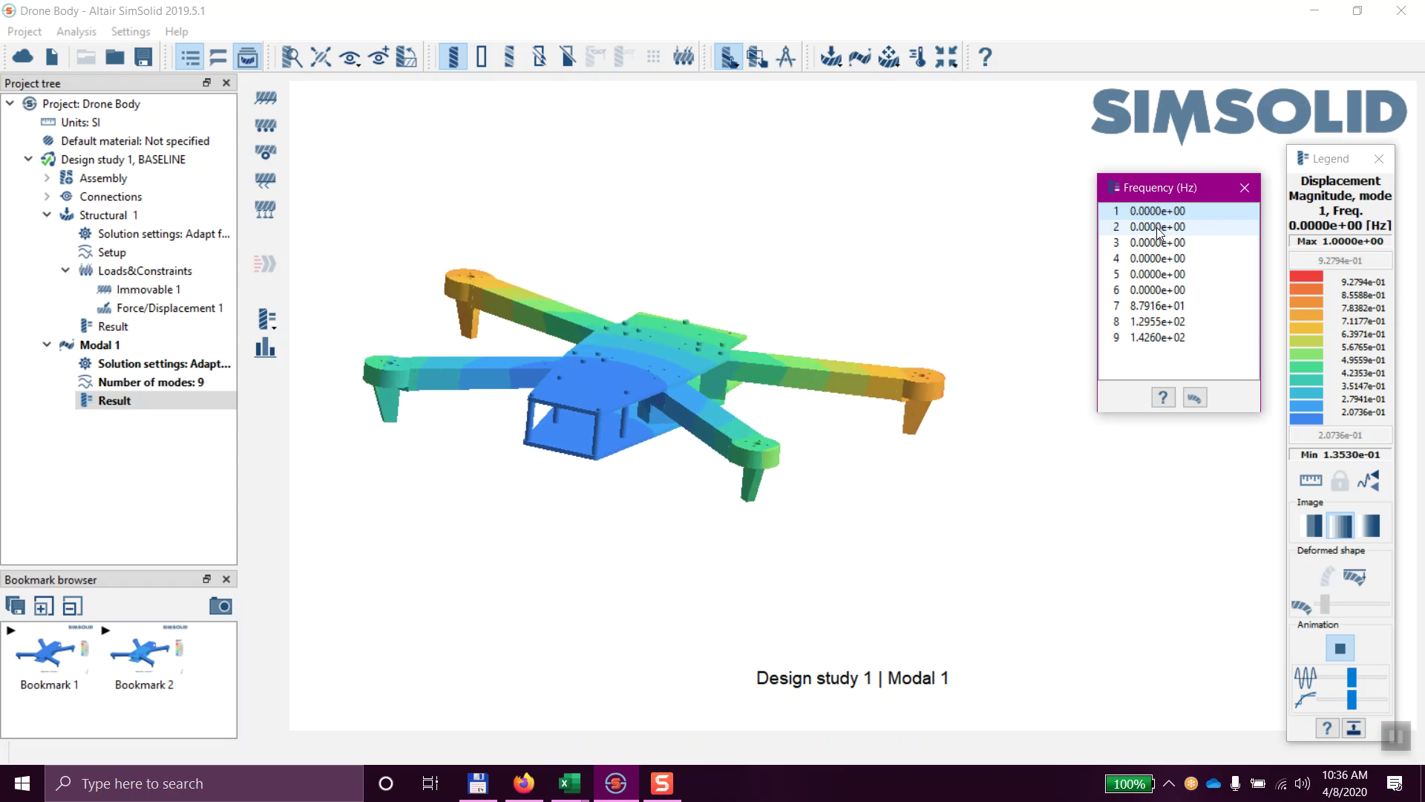
click(1160, 233)
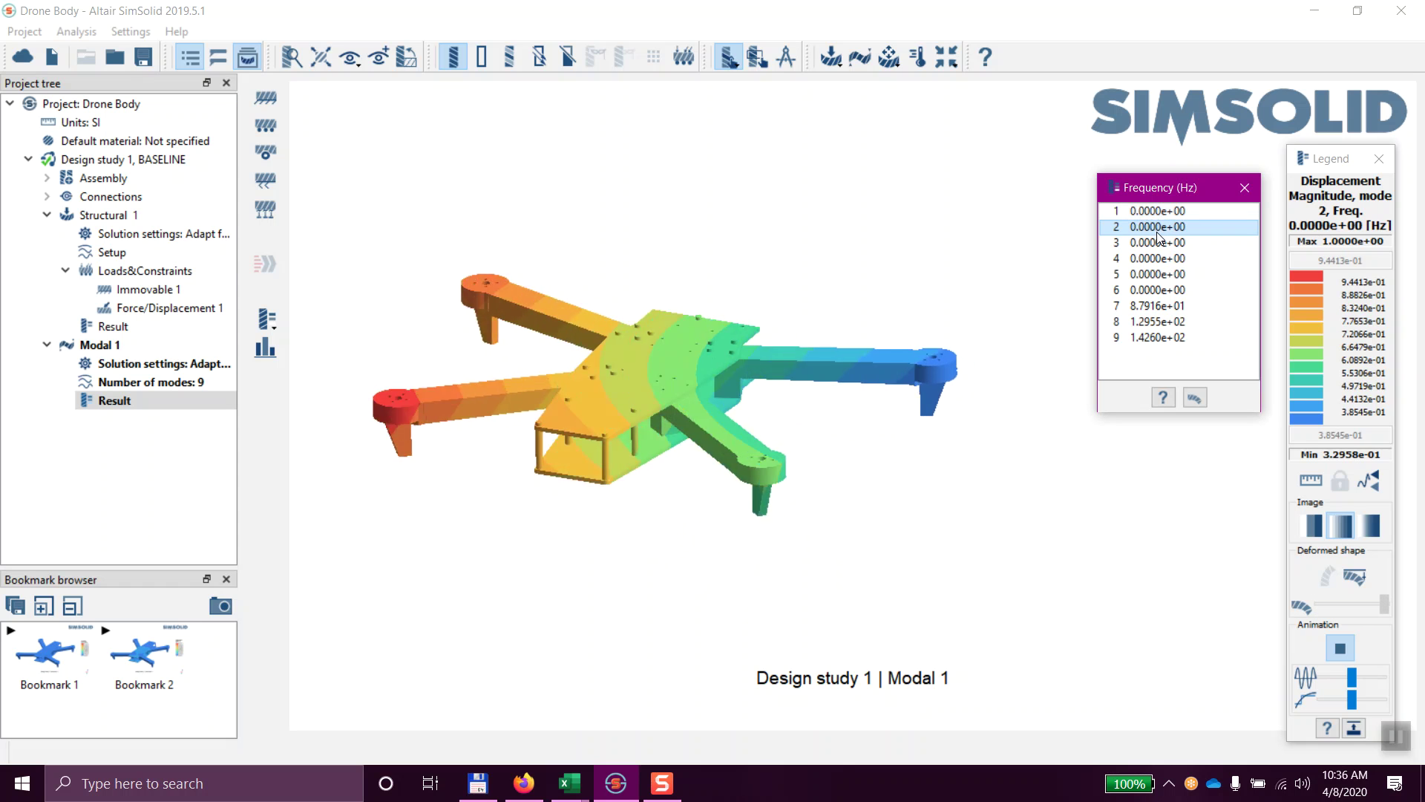
click(1159, 246)
click(1159, 260)
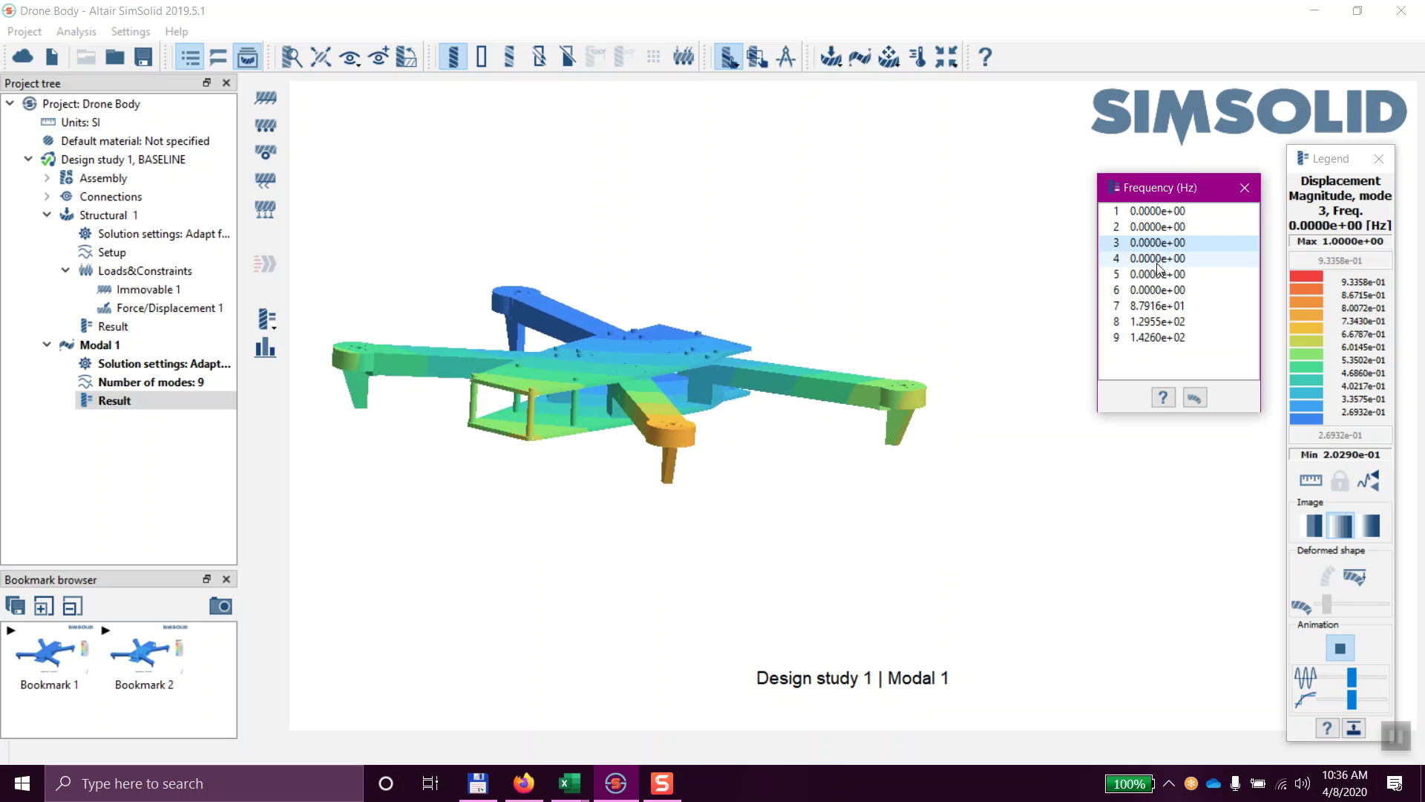
click(1156, 276)
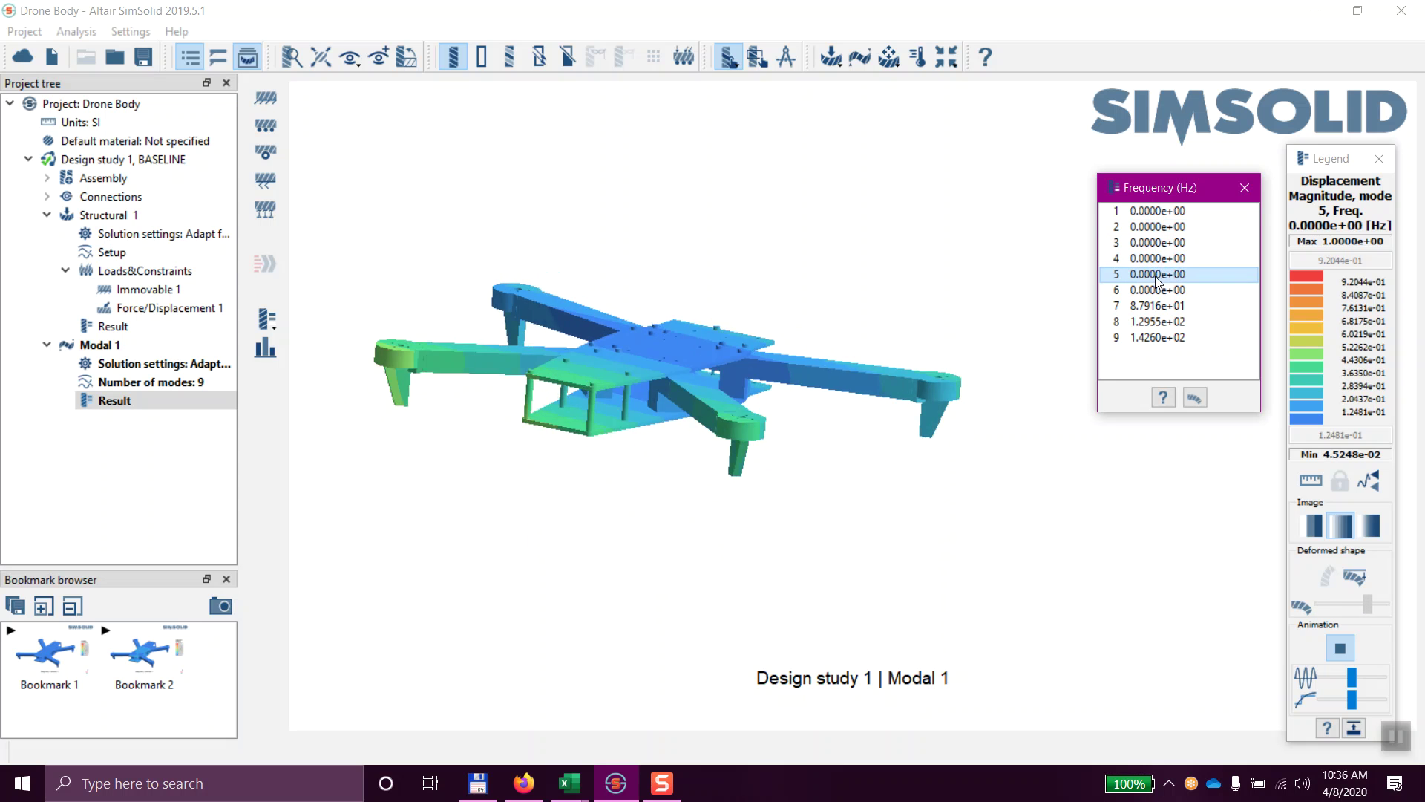
click(1159, 292)
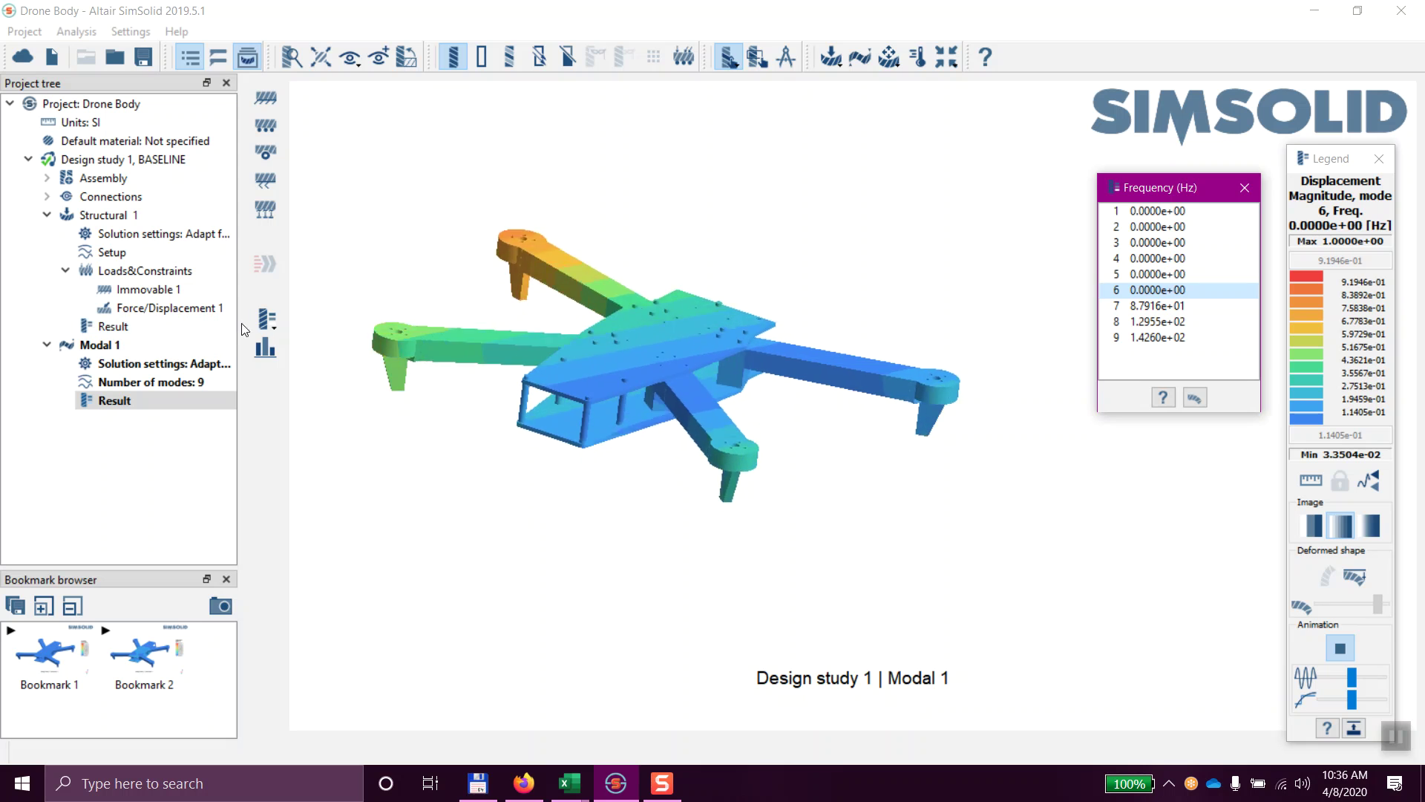
Step: Examine the energy density plot for modes 7, 8 and 9, and close the result display
click(267, 319)
click(355, 410)
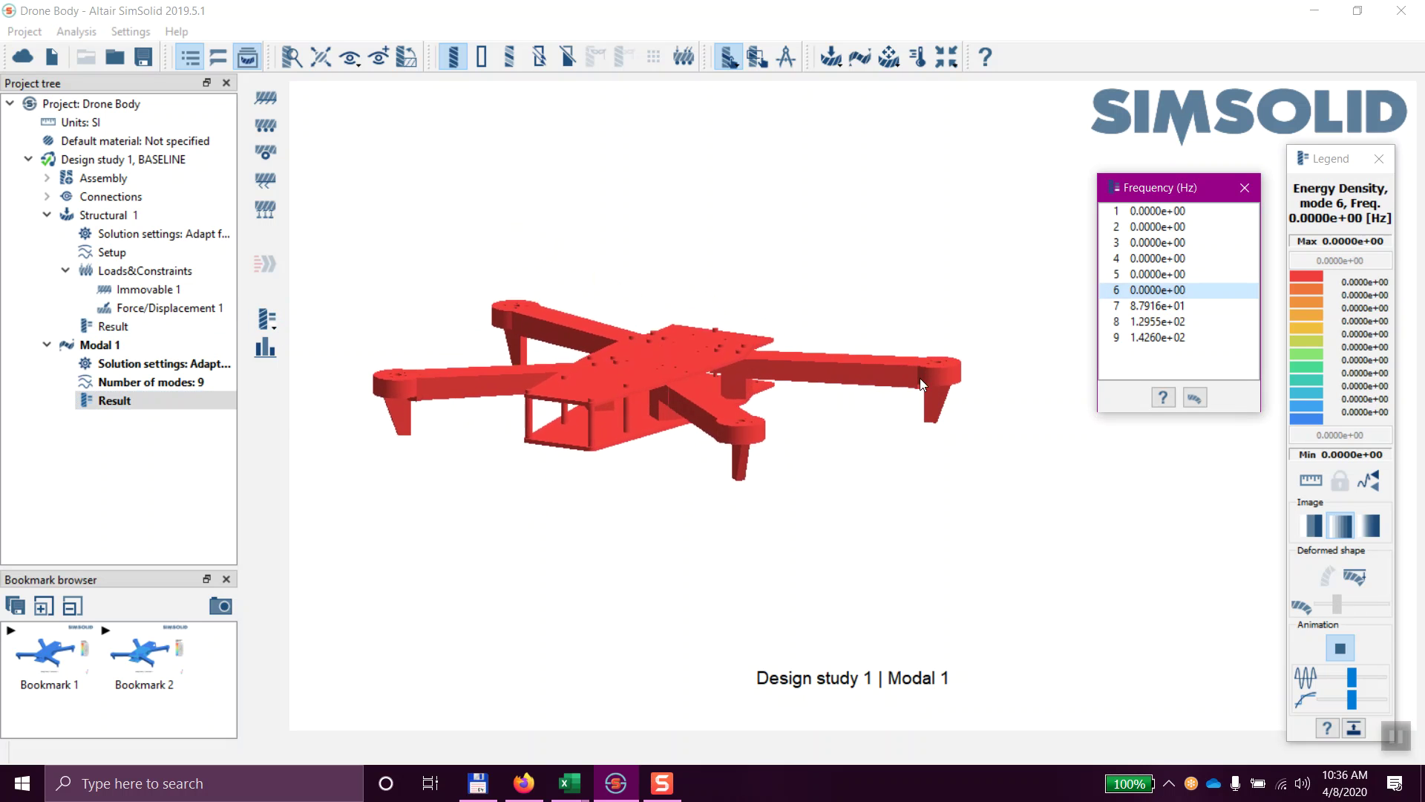
click(1154, 307)
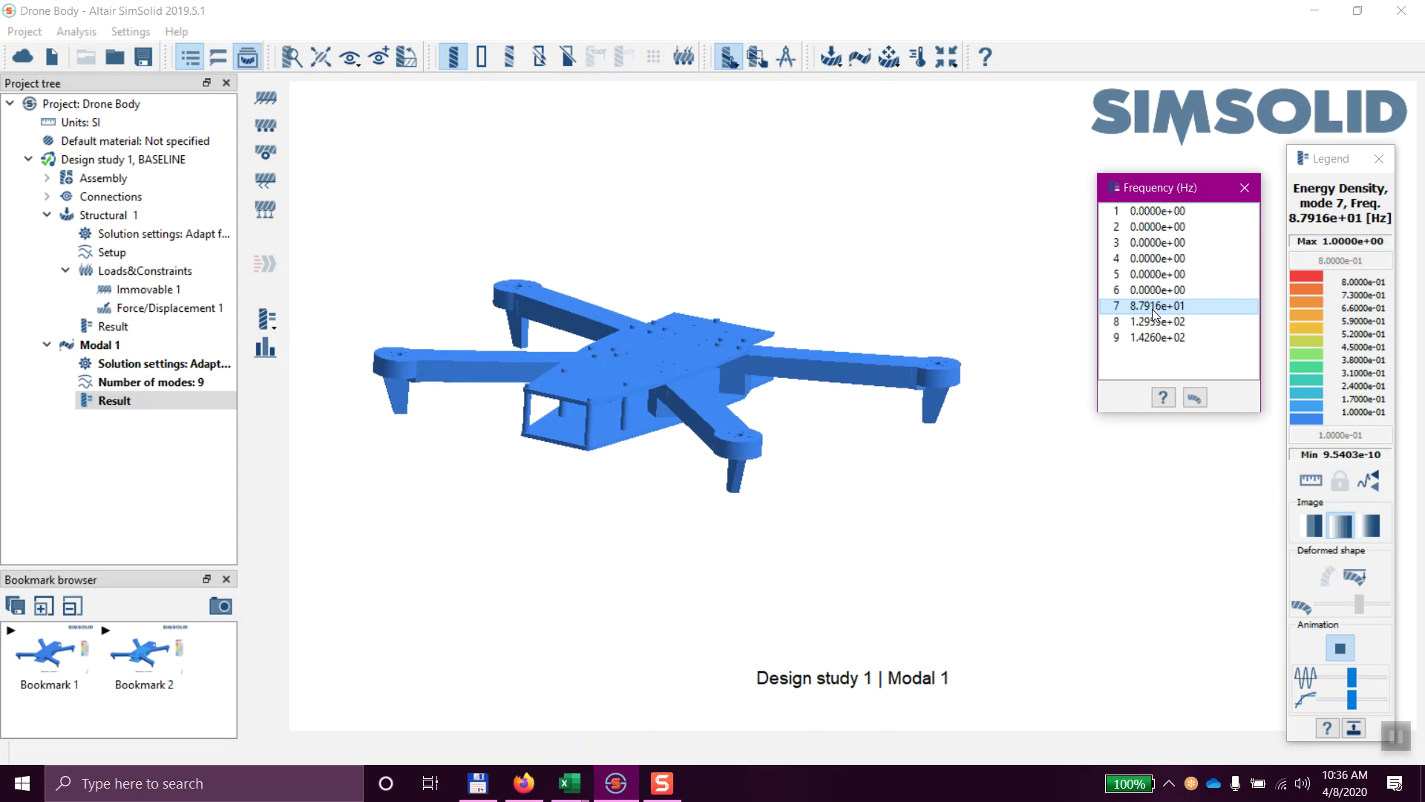
click(1156, 322)
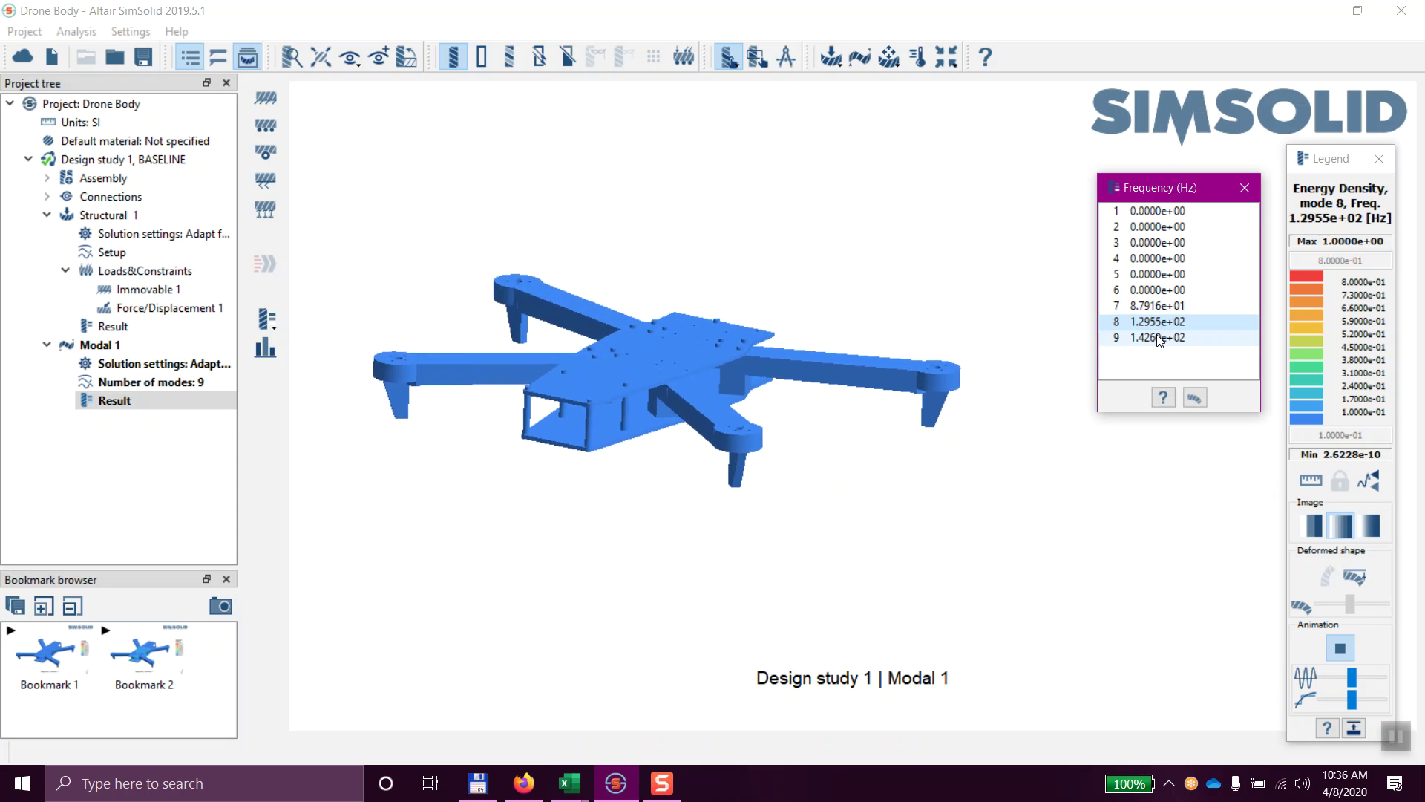
click(1161, 338)
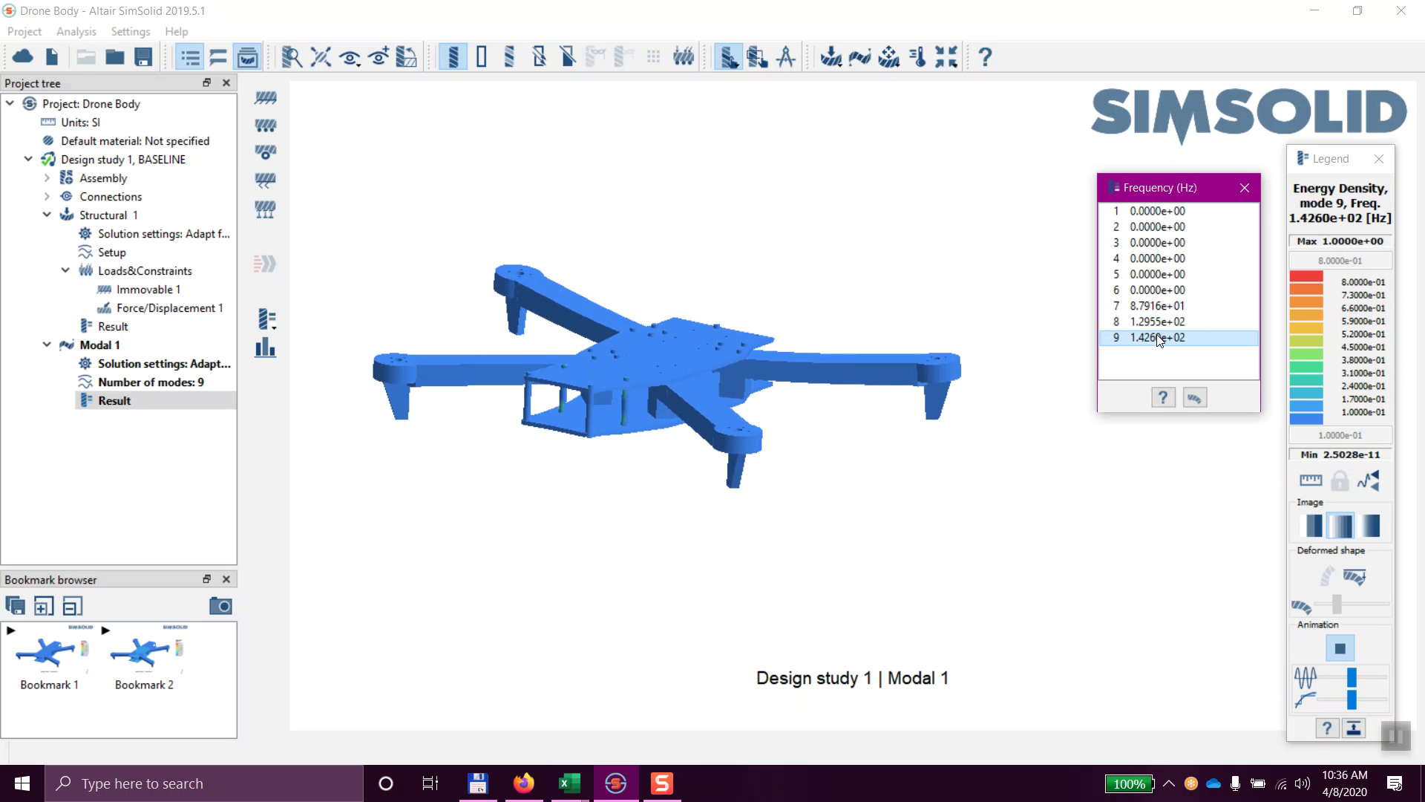
click(1245, 187)
click(1378, 157)
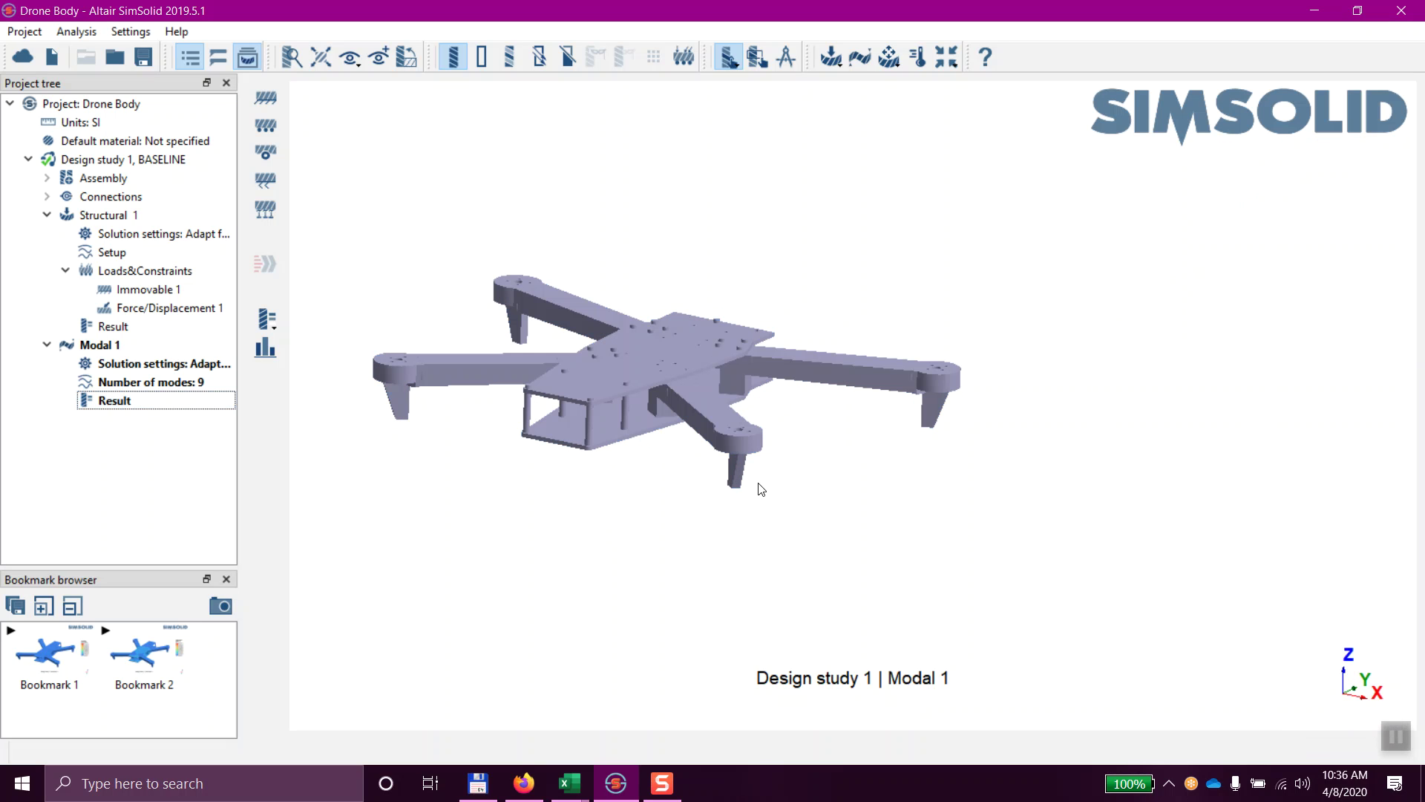
click(841, 65)
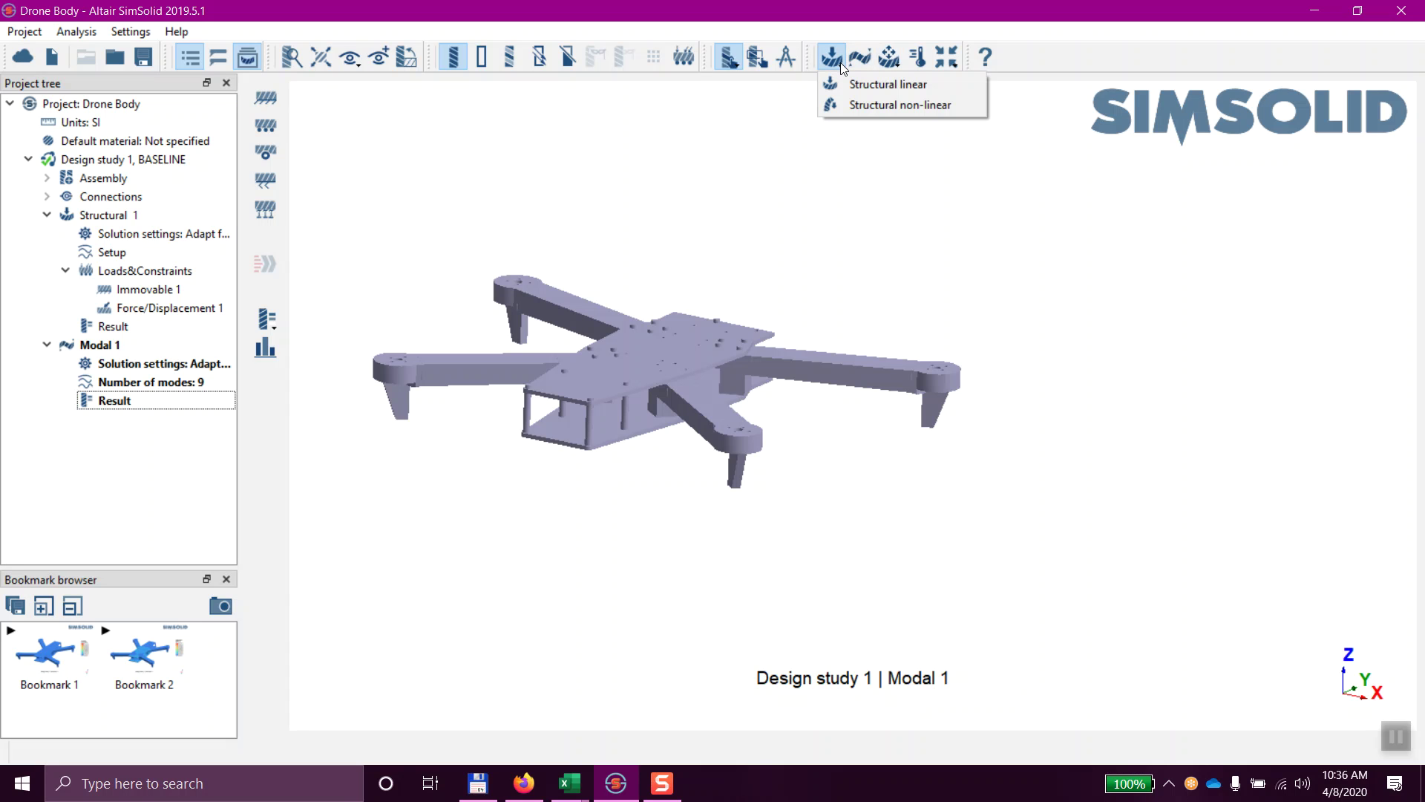
click(889, 59)
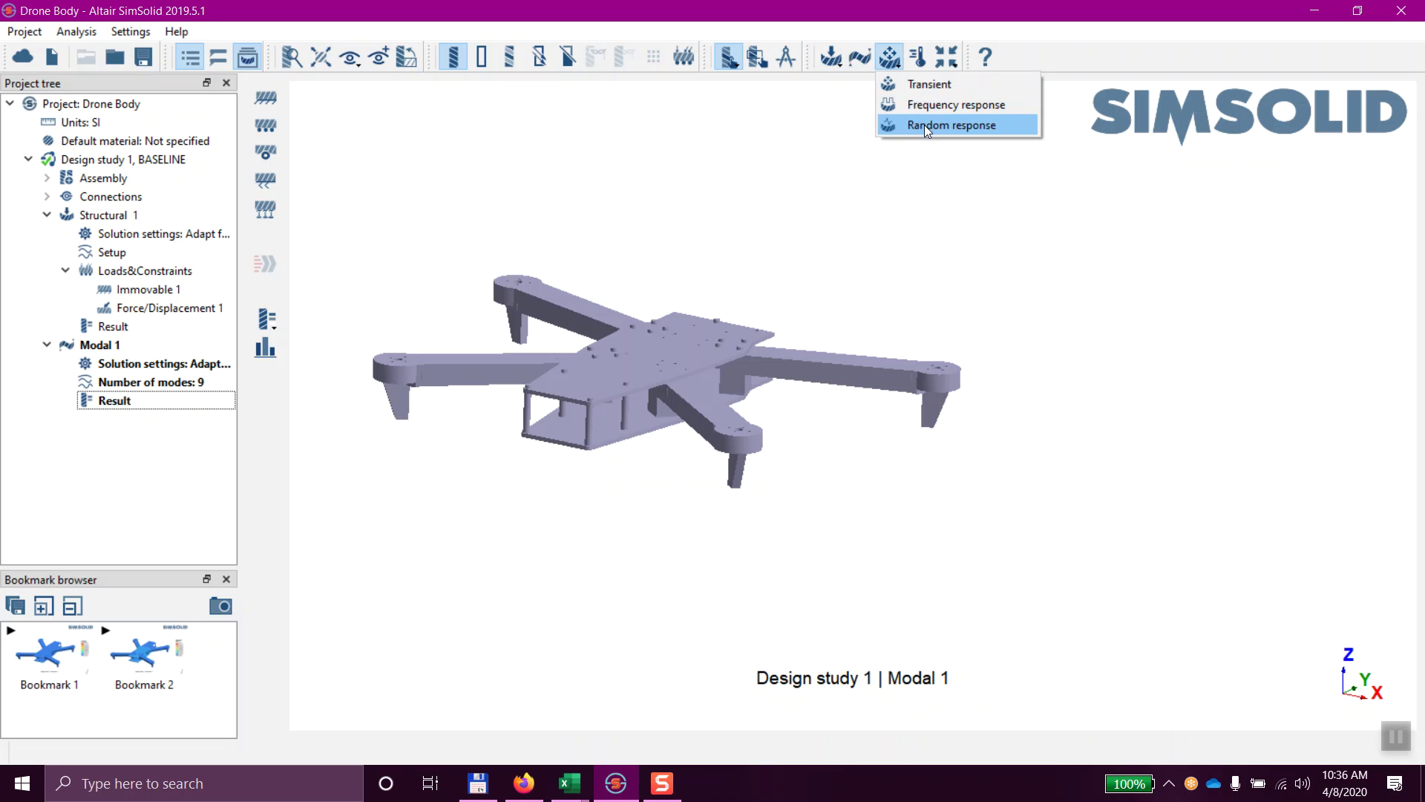
click(923, 61)
click(924, 60)
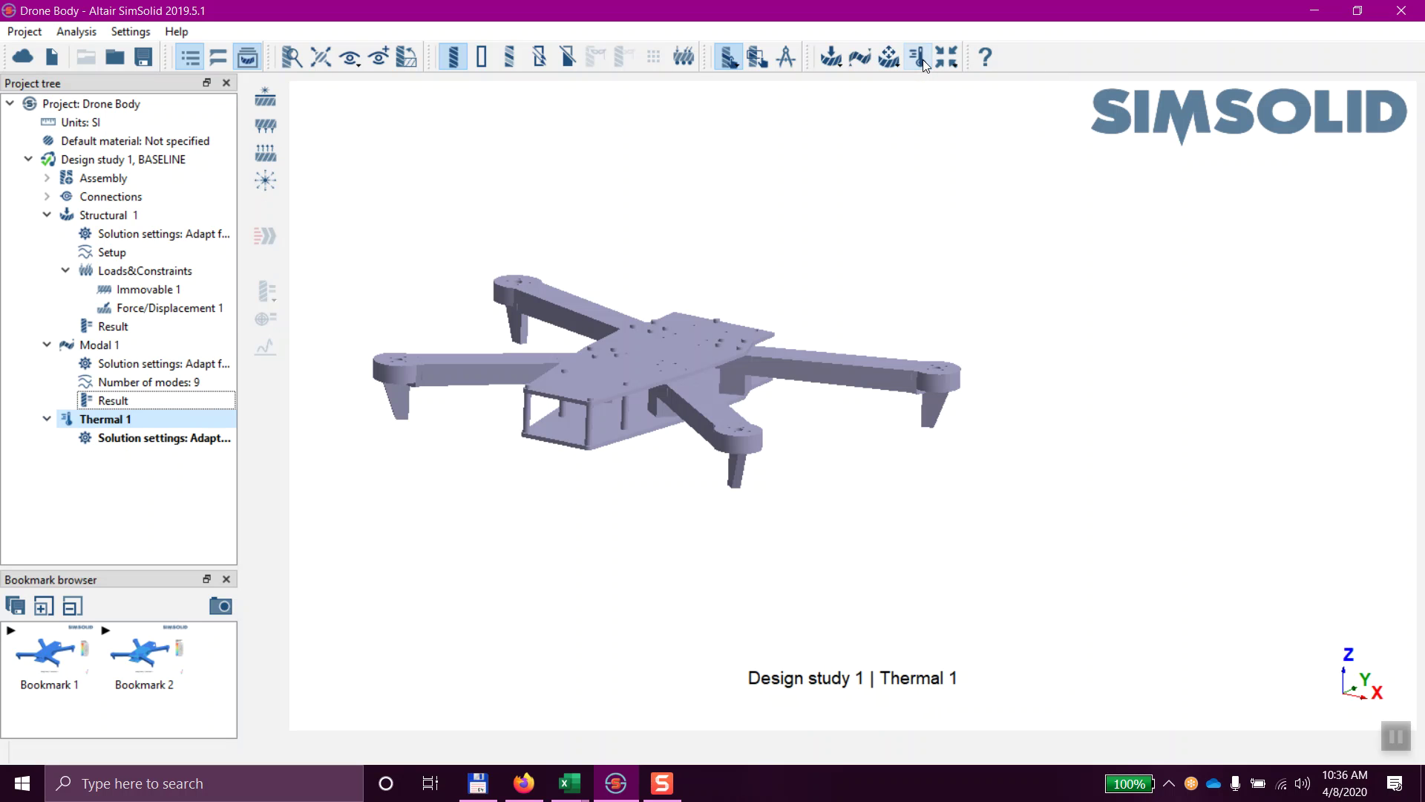
right_click(95, 418)
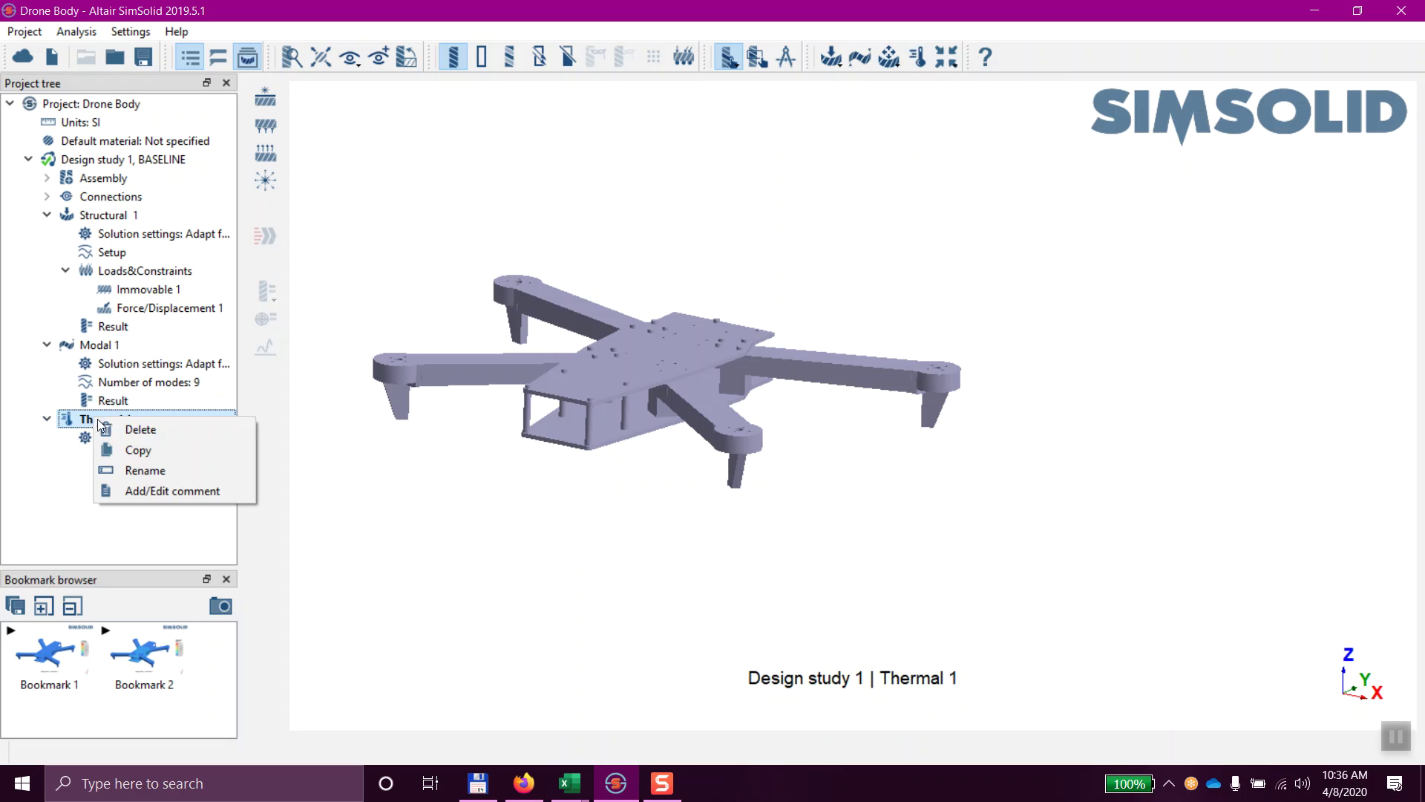
click(149, 429)
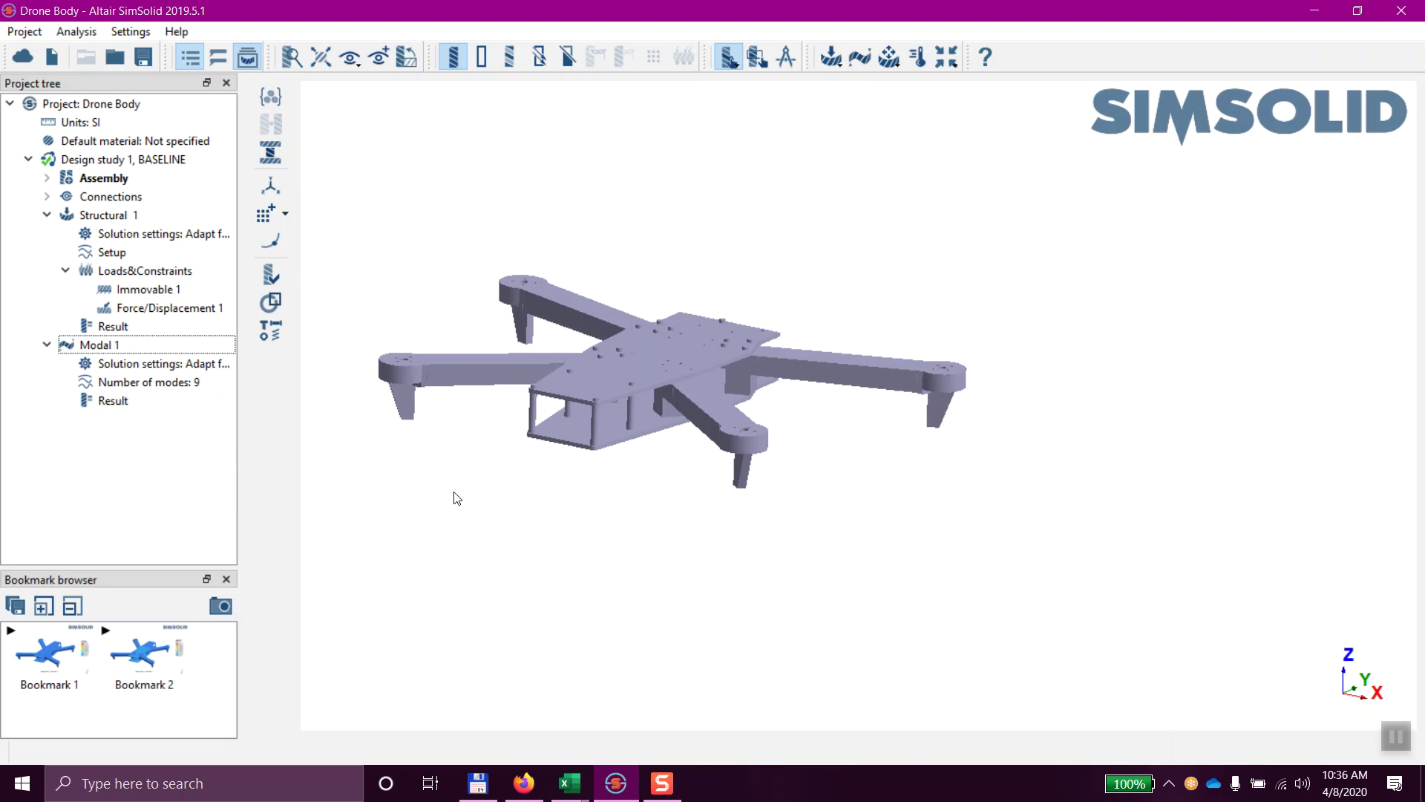
Step: Import the geometry file Drone Body Modified.step from the temp folder inside eFest Class Material
right_drag(712, 280, 840, 266)
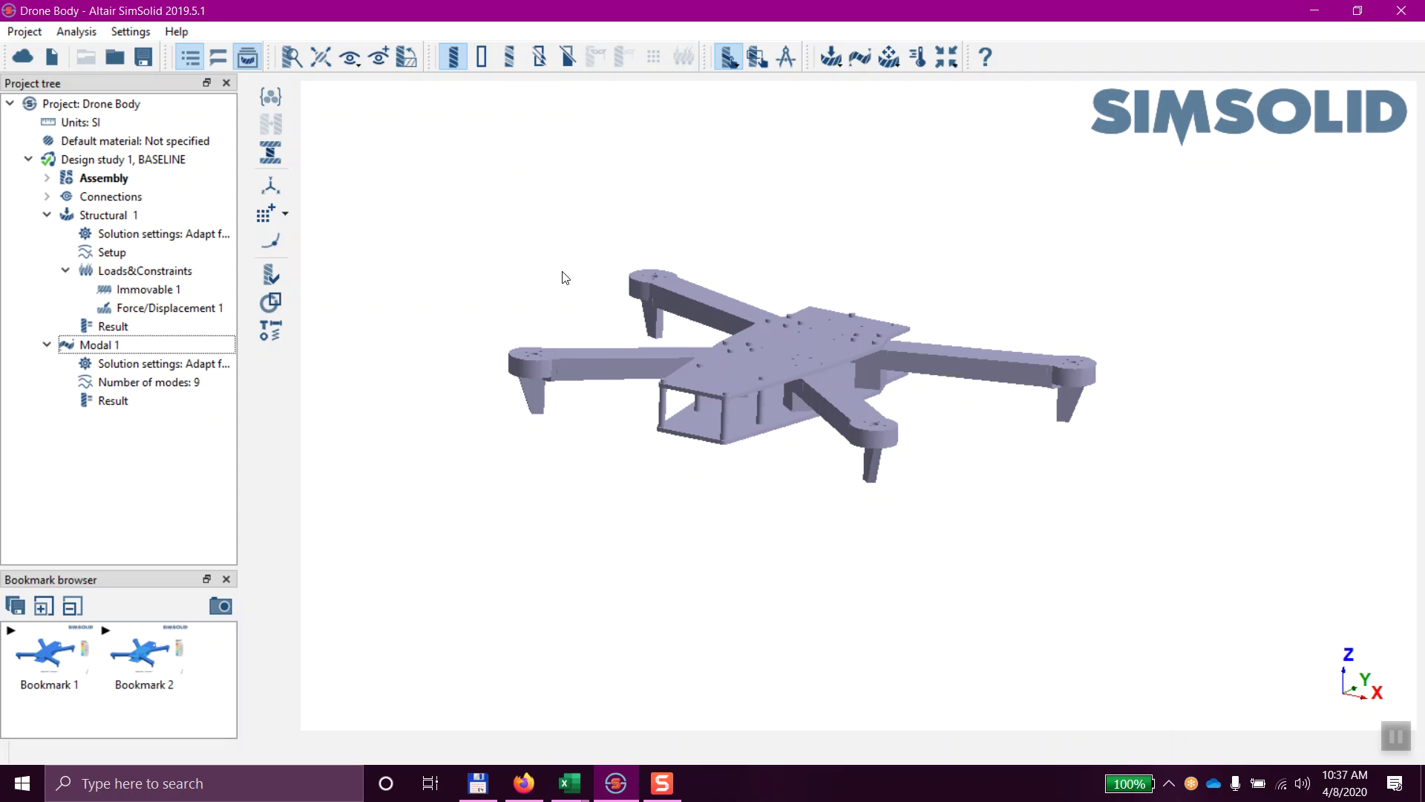
drag(548, 306, 550, 328)
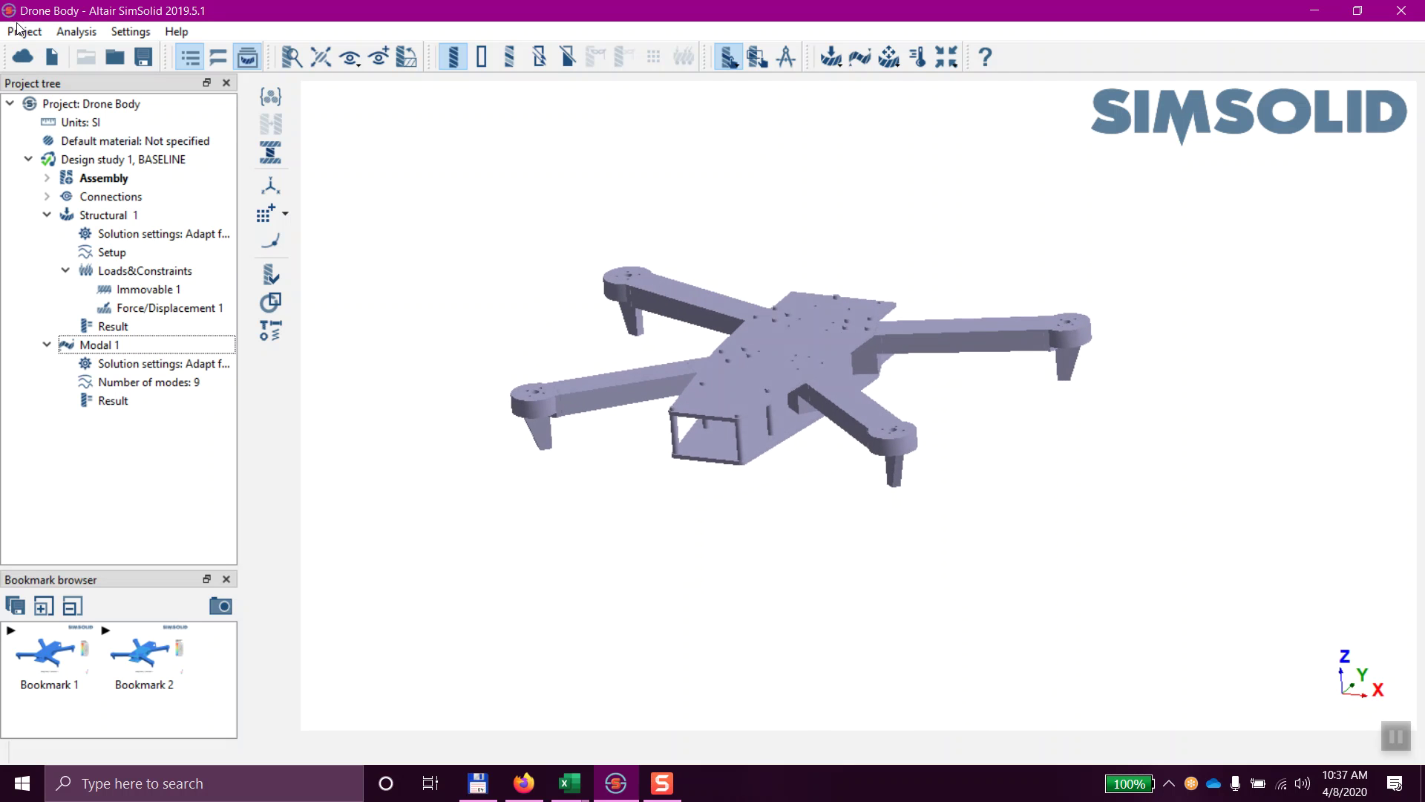
click(22, 31)
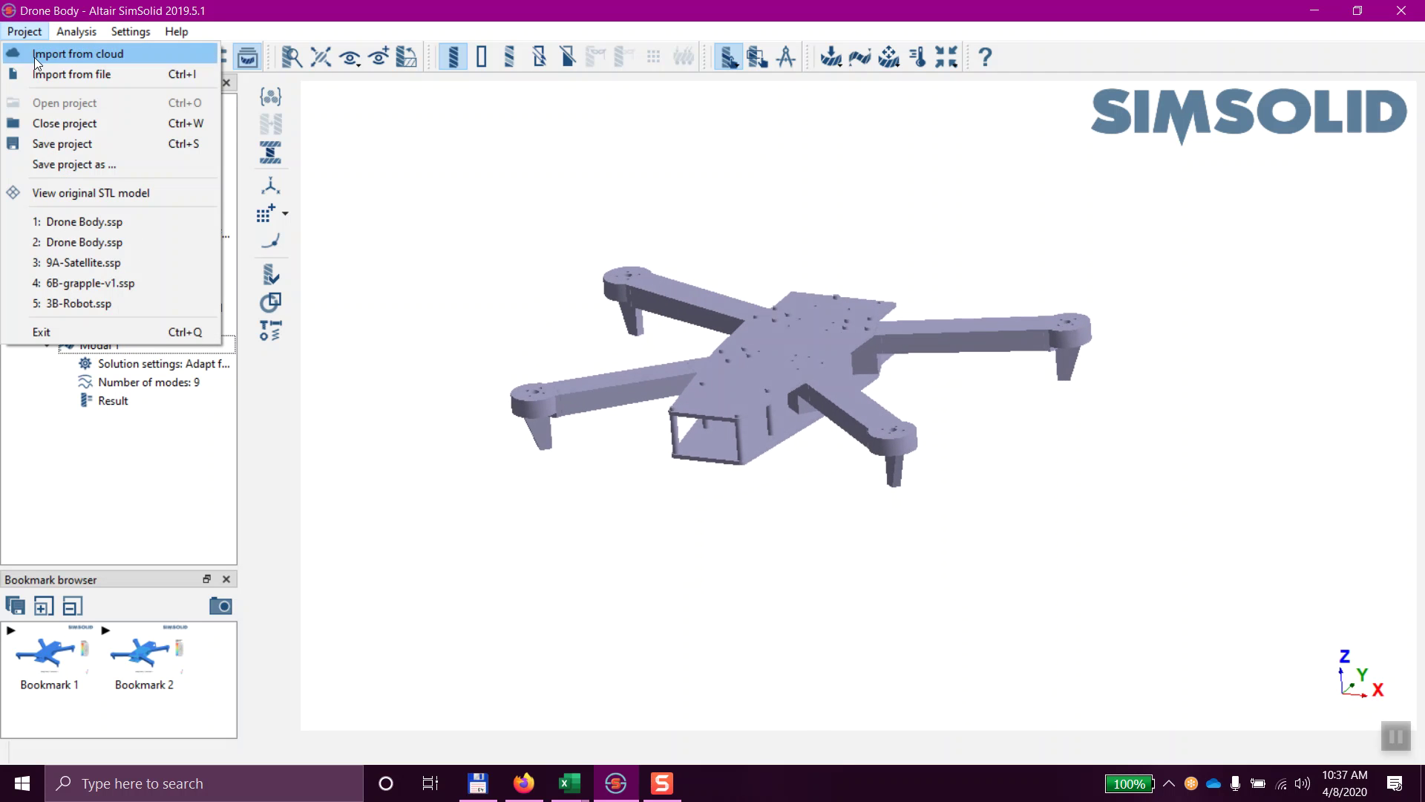
click(50, 80)
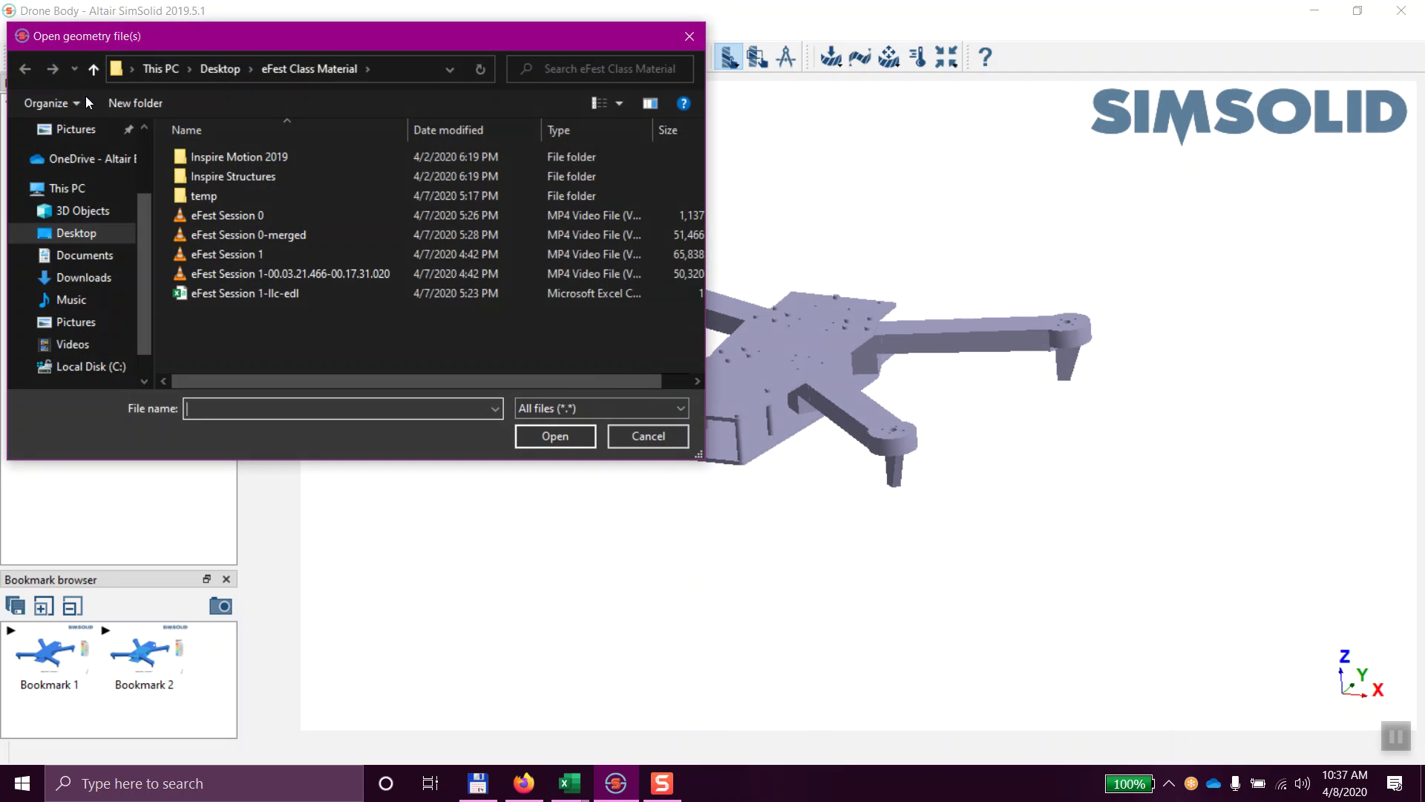
double_click(242, 194)
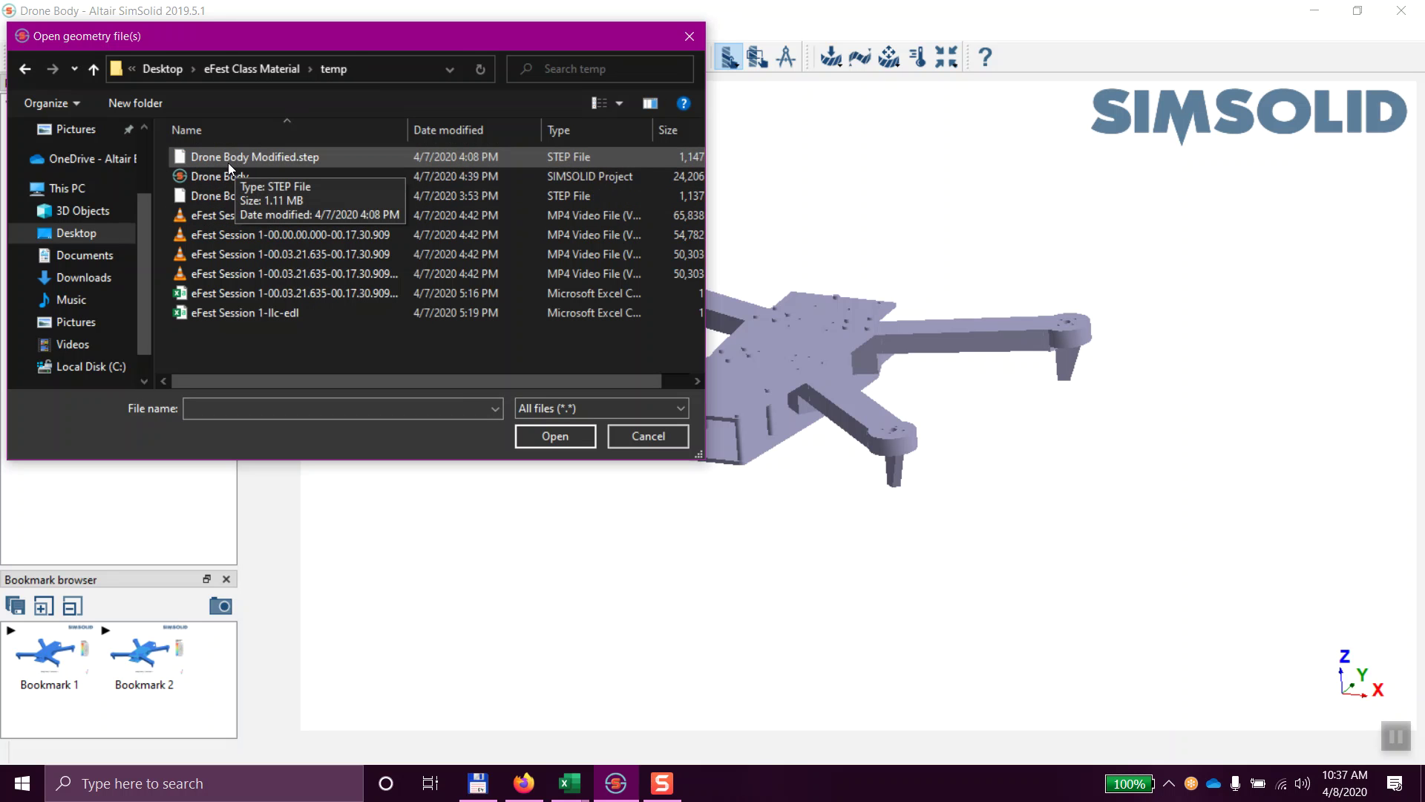
double_click(229, 161)
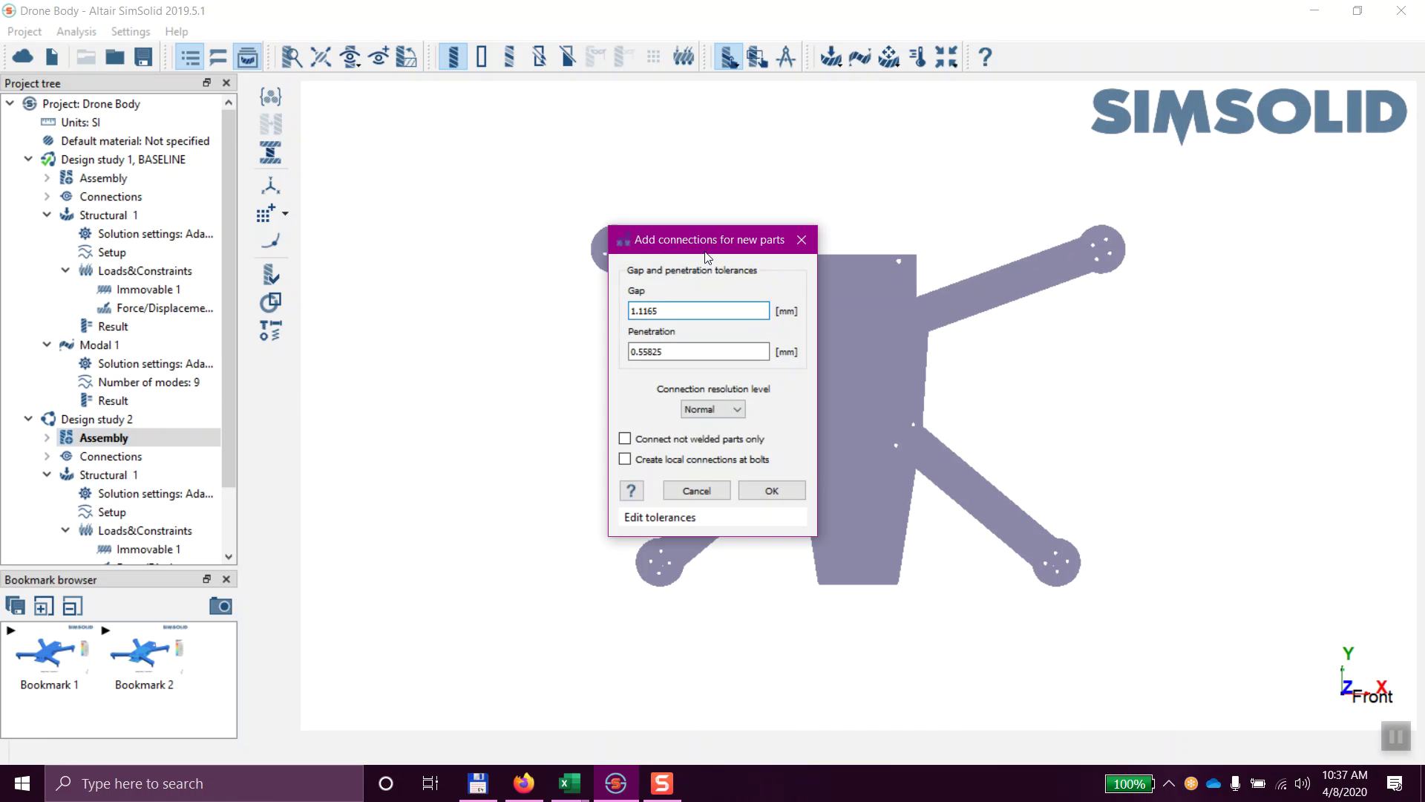
Step: Generate connections for the new parts with a 1.1165 mm gap, 0.55825 mm penetration and Normal resolution
click(772, 491)
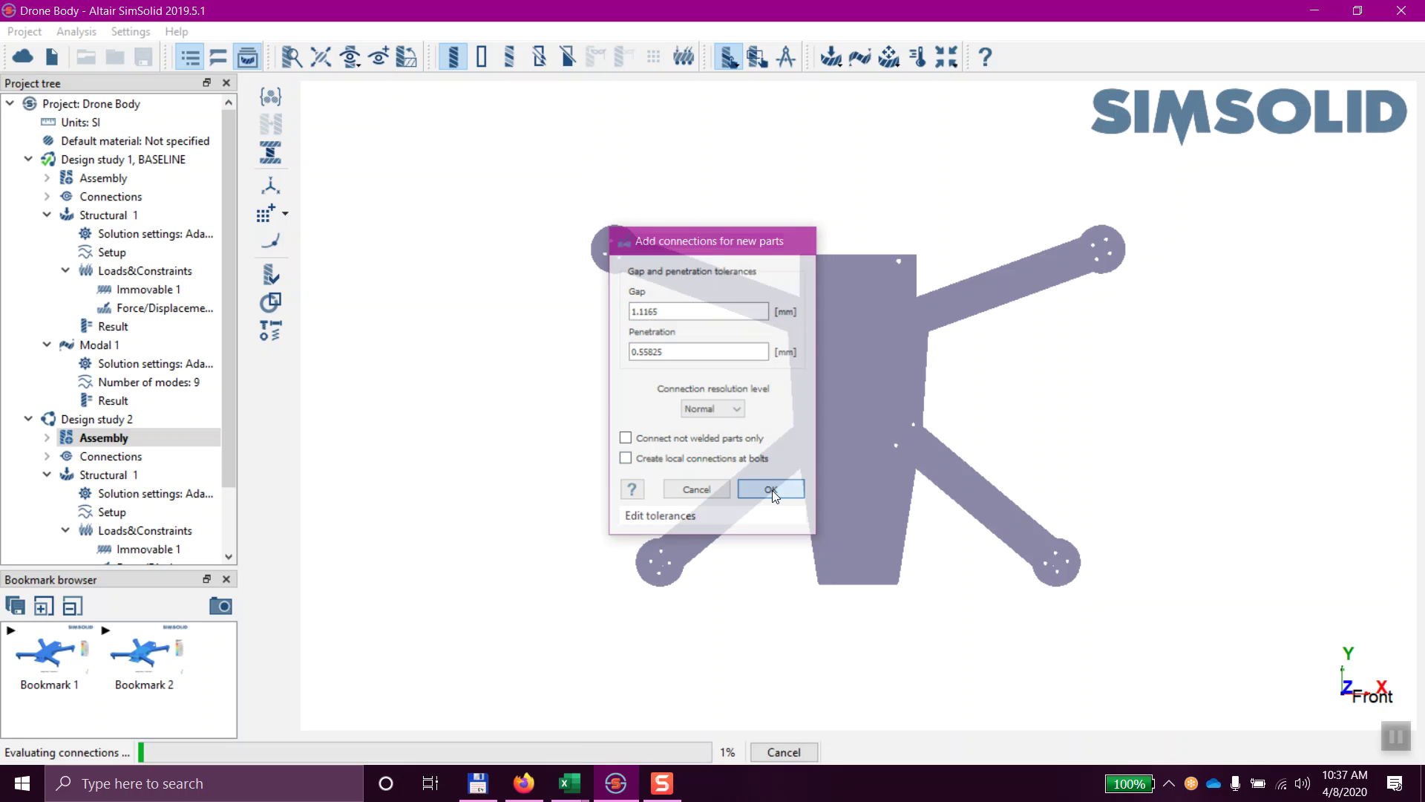
drag(227, 377, 230, 465)
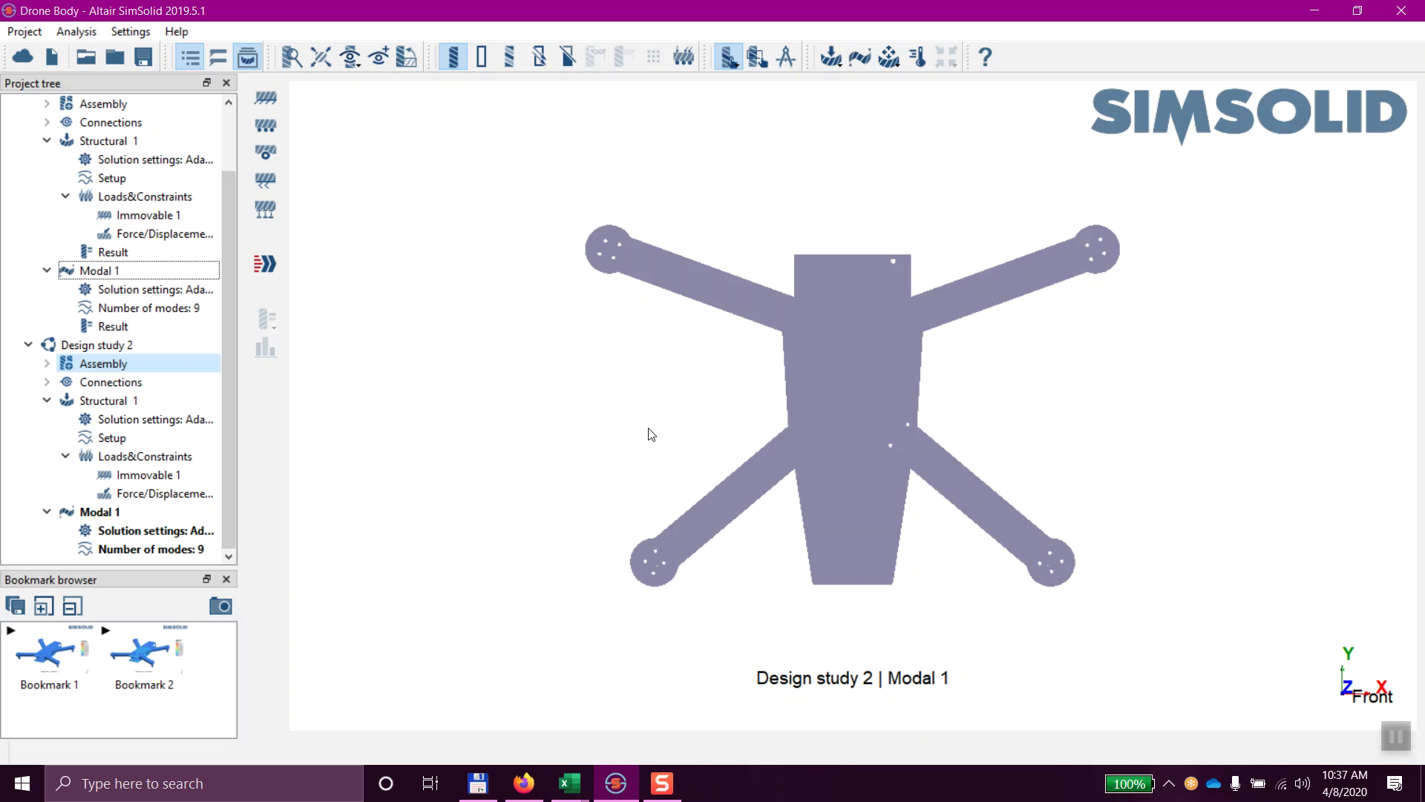
Step: Compare the modified drone geometry in Design study 2 with the baseline assembly, and inspect the copied Immovable 1 constraint
drag(648, 434, 656, 407)
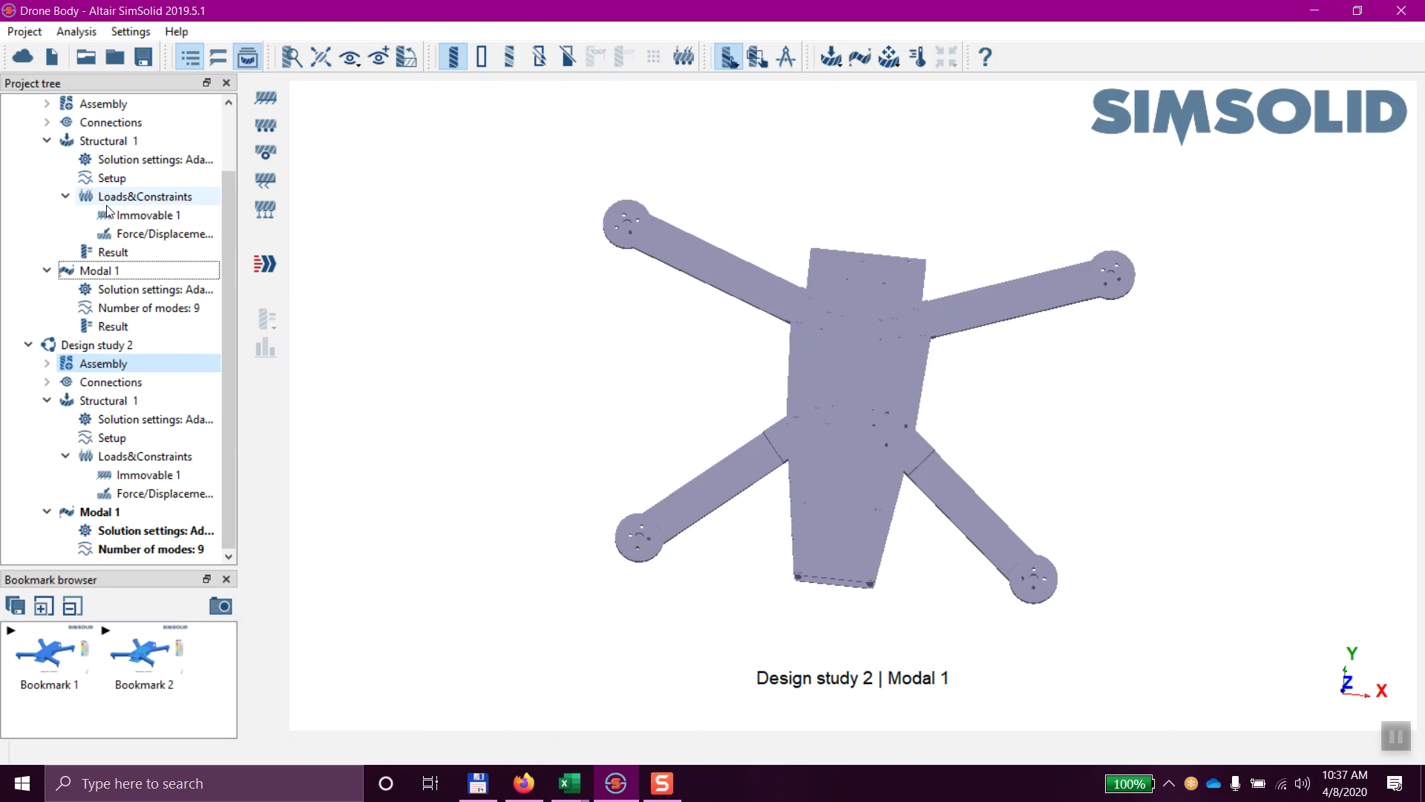
drag(993, 483, 787, 422)
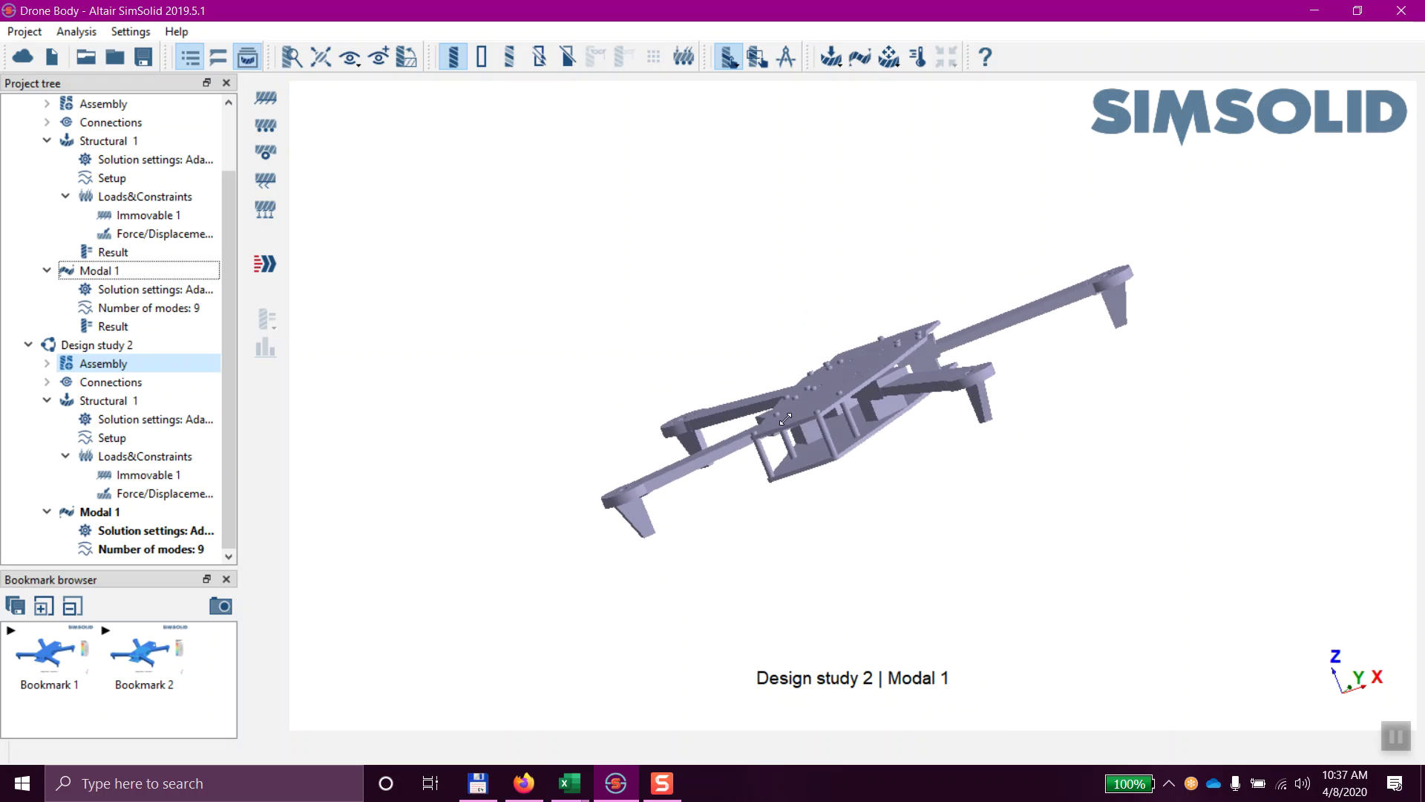
scroll(669, 478, up, 5)
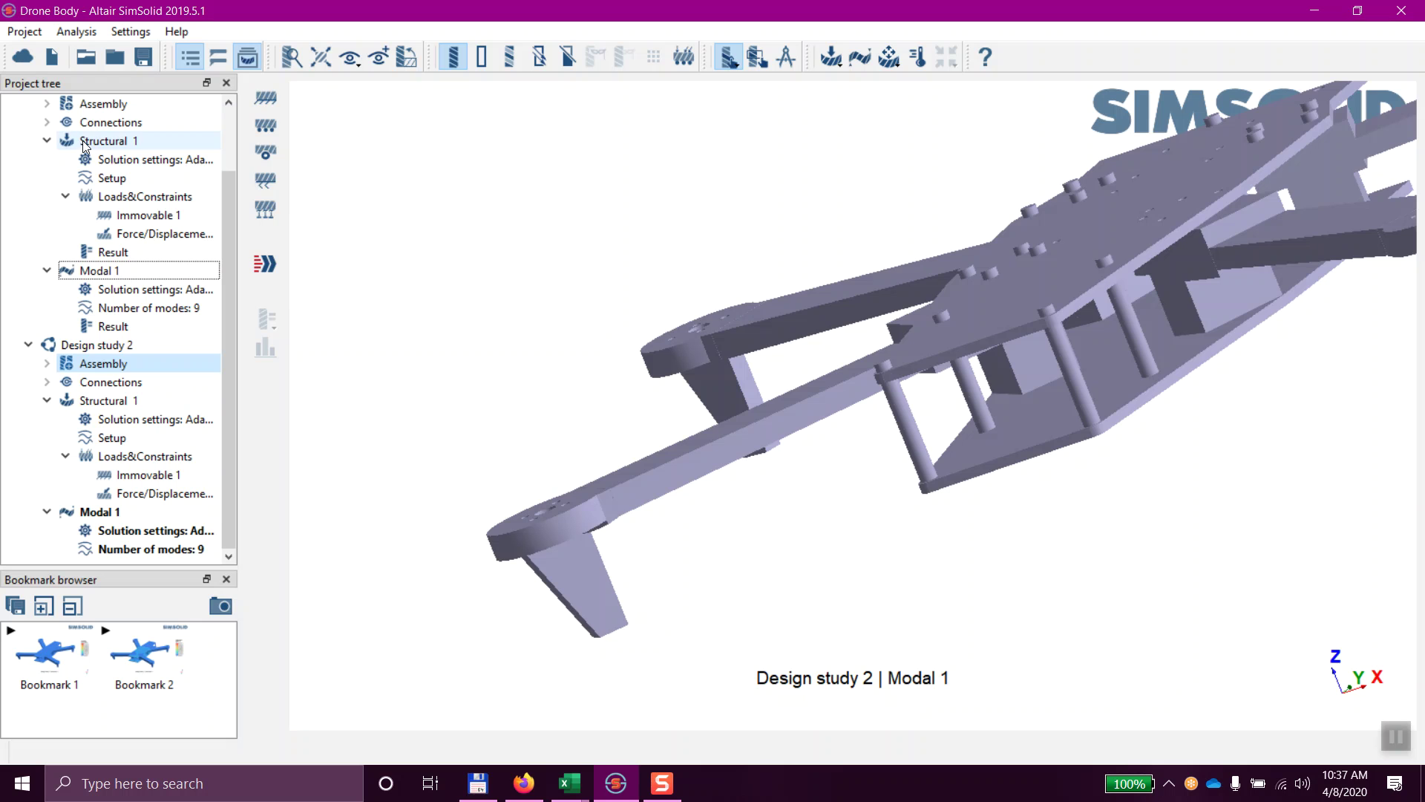
double_click(95, 104)
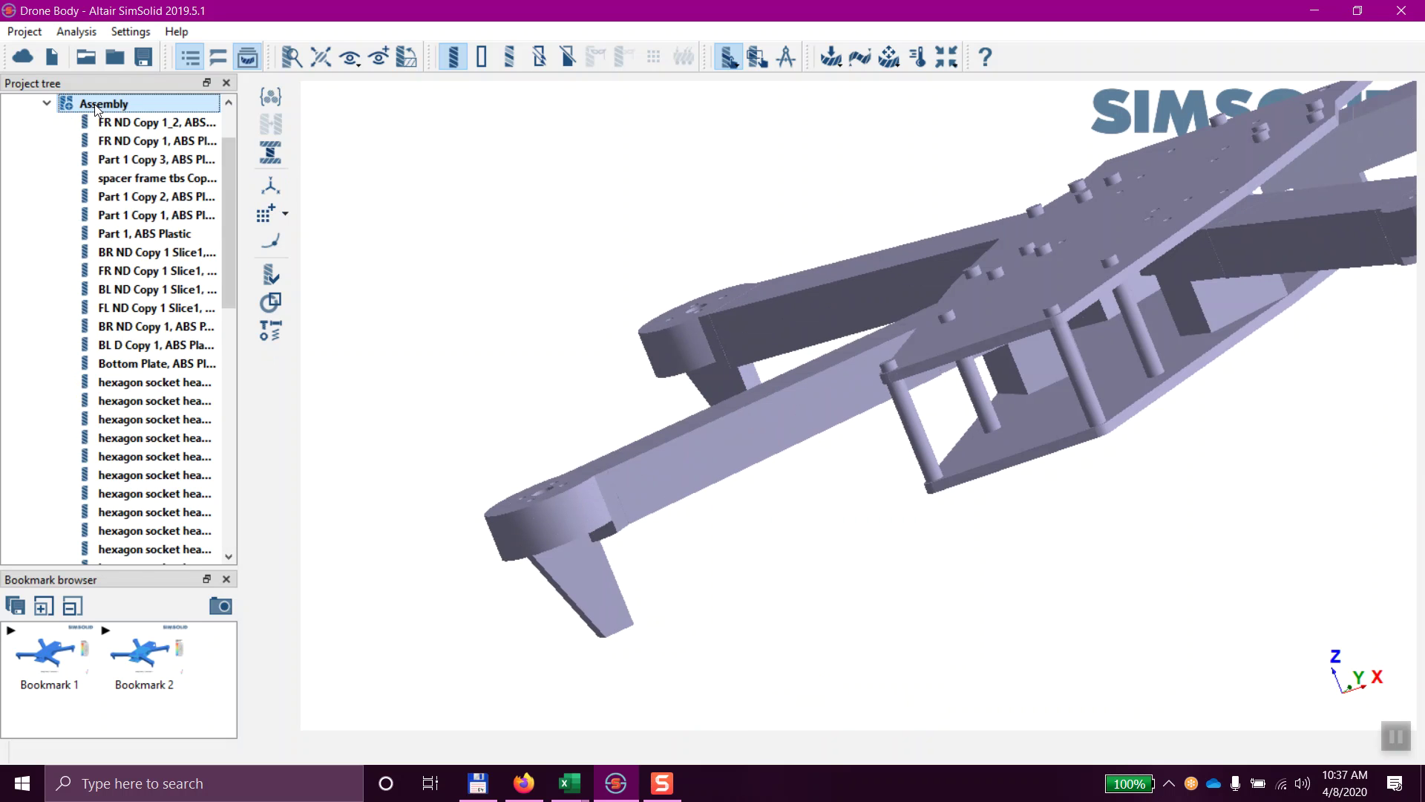
click(47, 104)
click(102, 363)
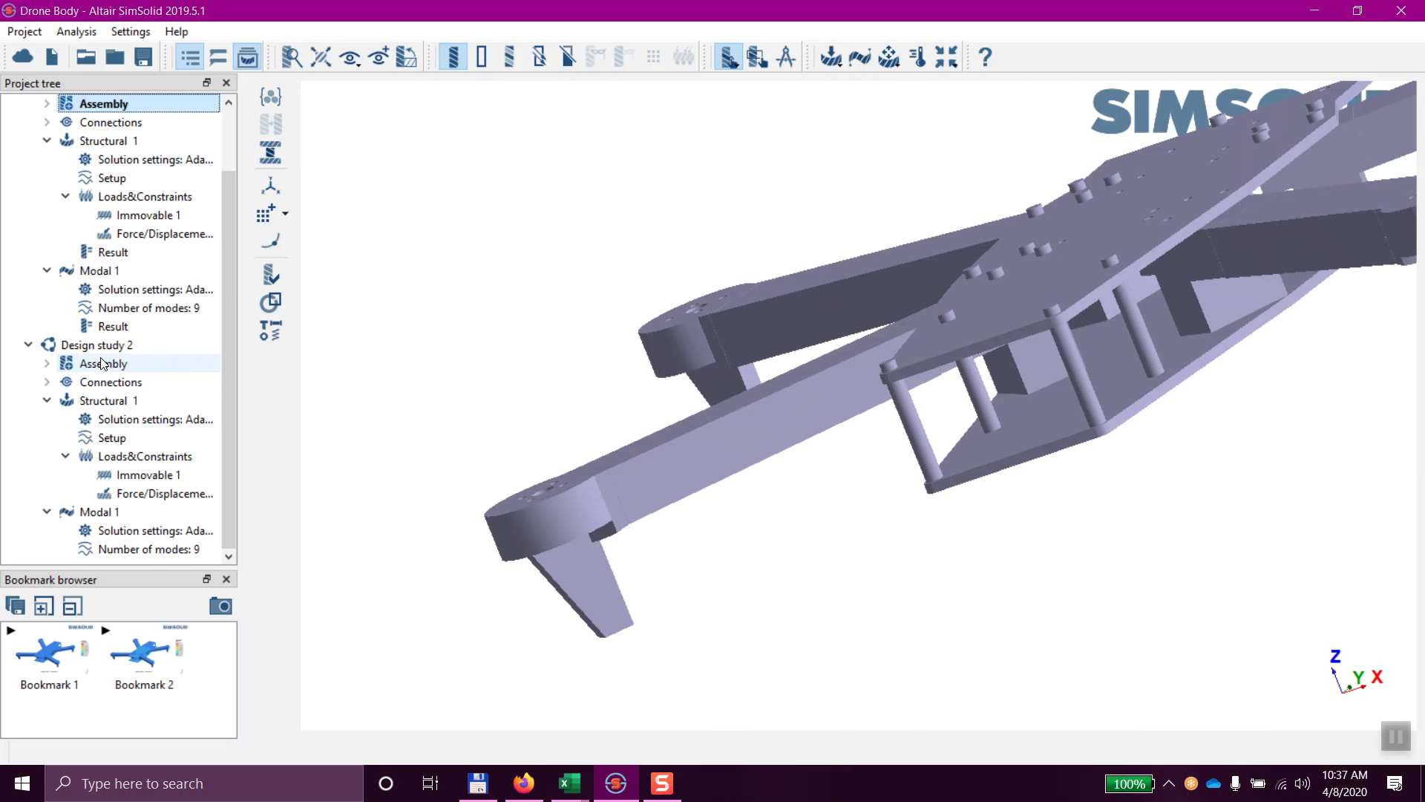
middle_drag(959, 491, 1004, 549)
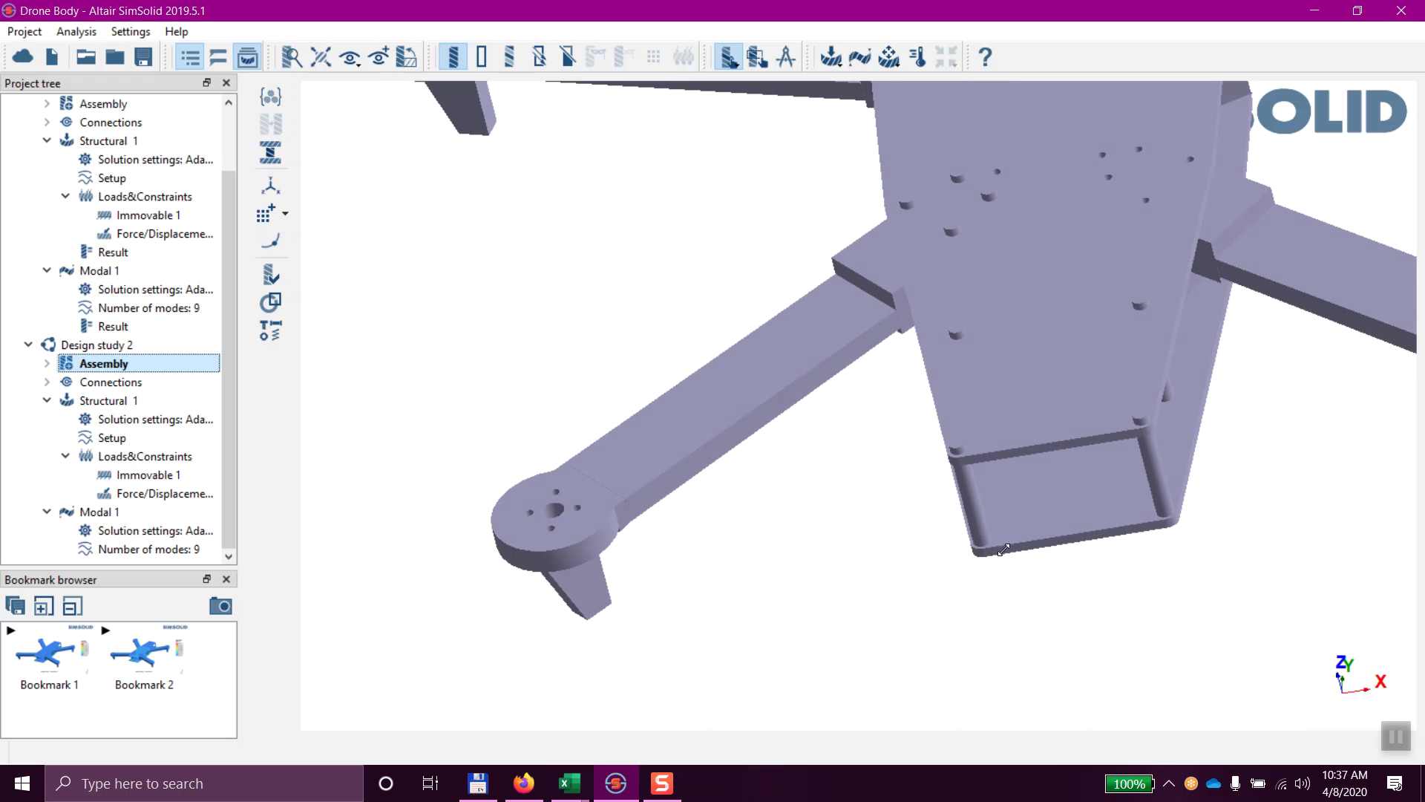
scroll(871, 499, down, 2)
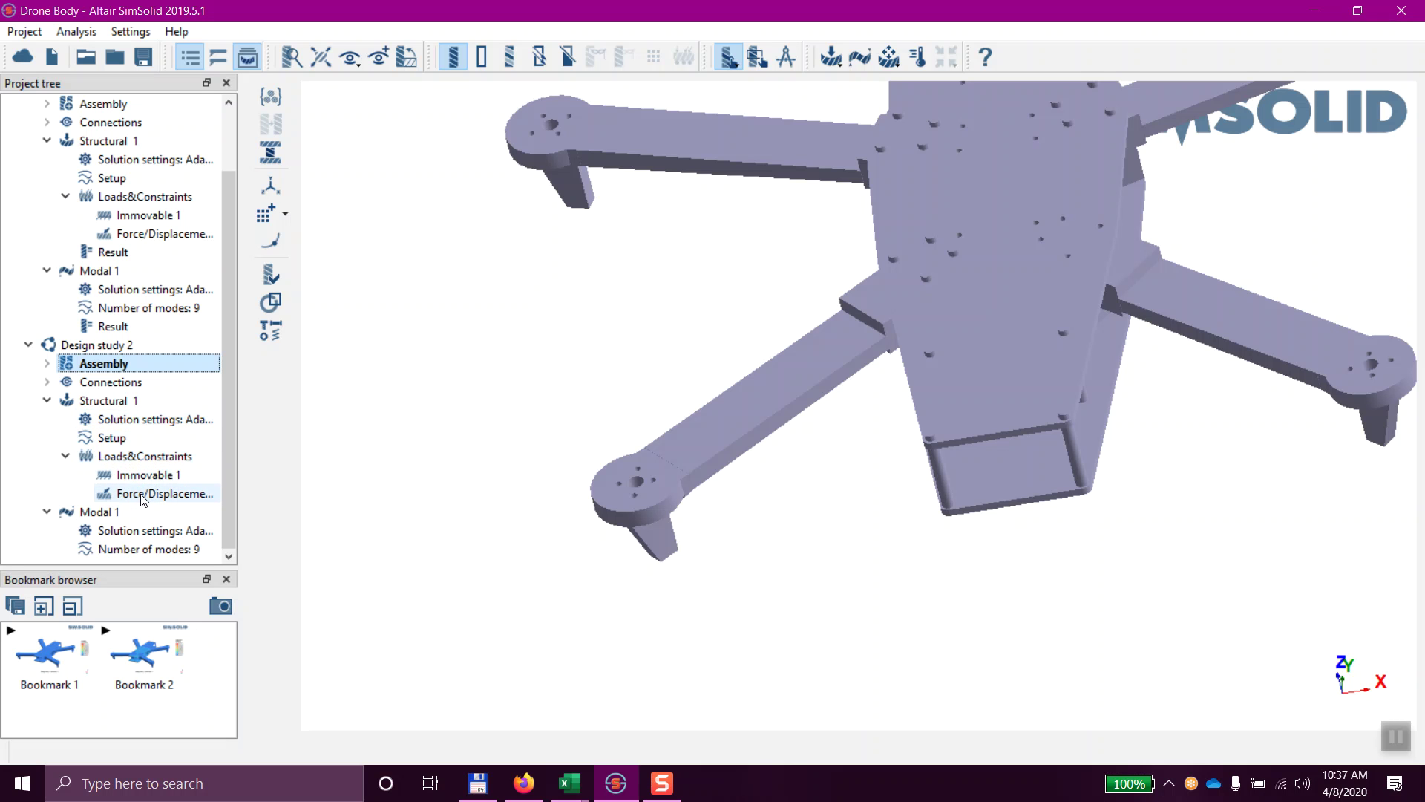
click(126, 478)
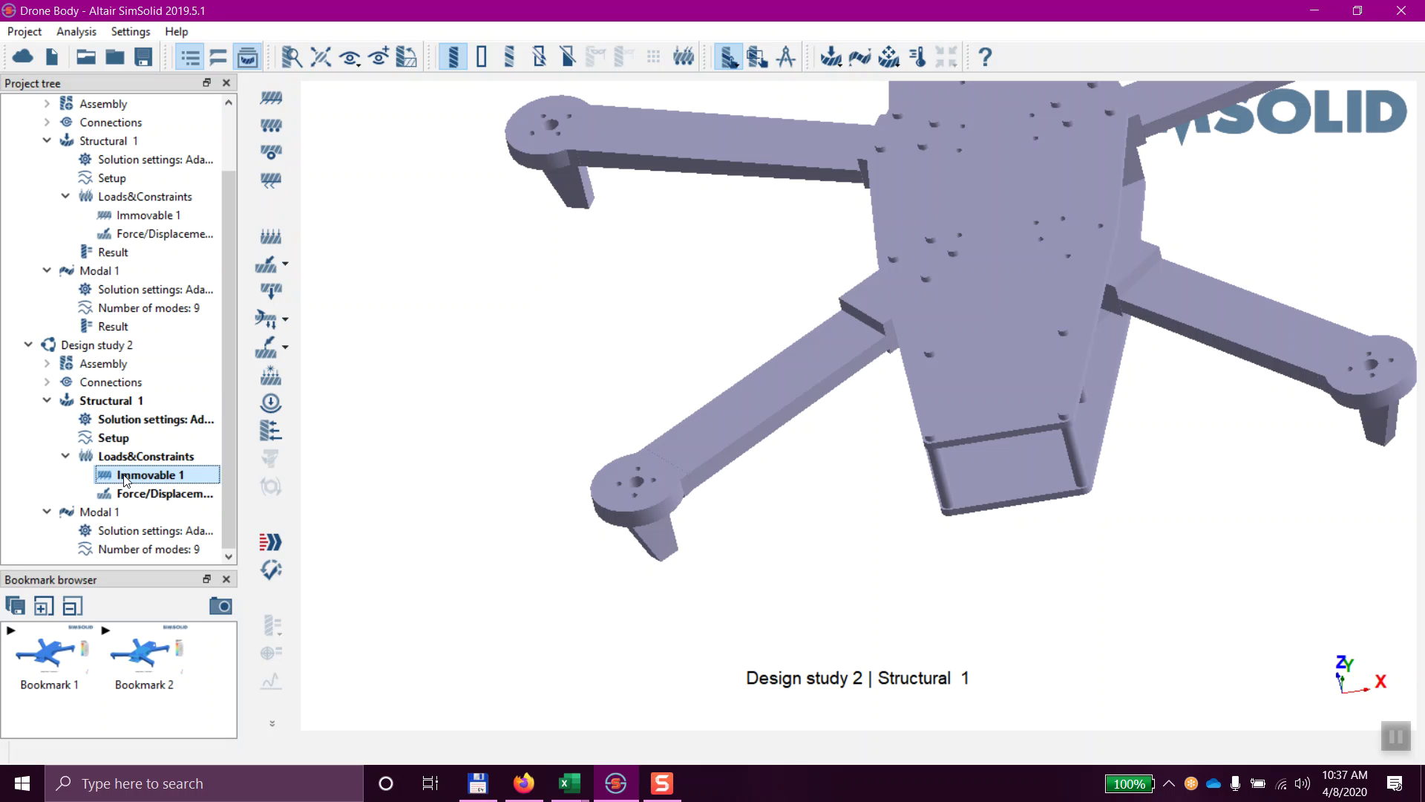
drag(849, 529, 810, 445)
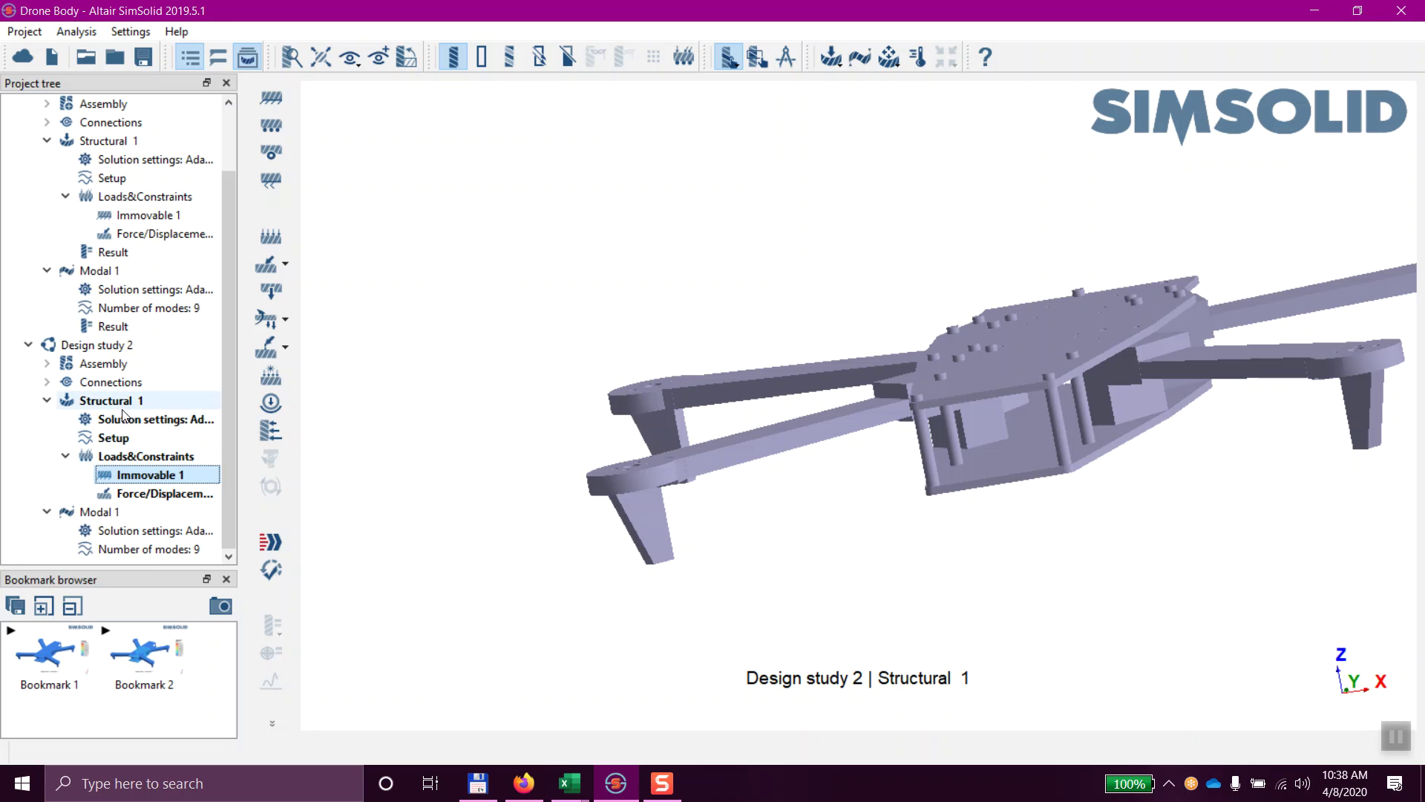
Step: Check the Design study 2 assembly for parts without a material, highlighting the Part 1 arm and its copies
click(47, 364)
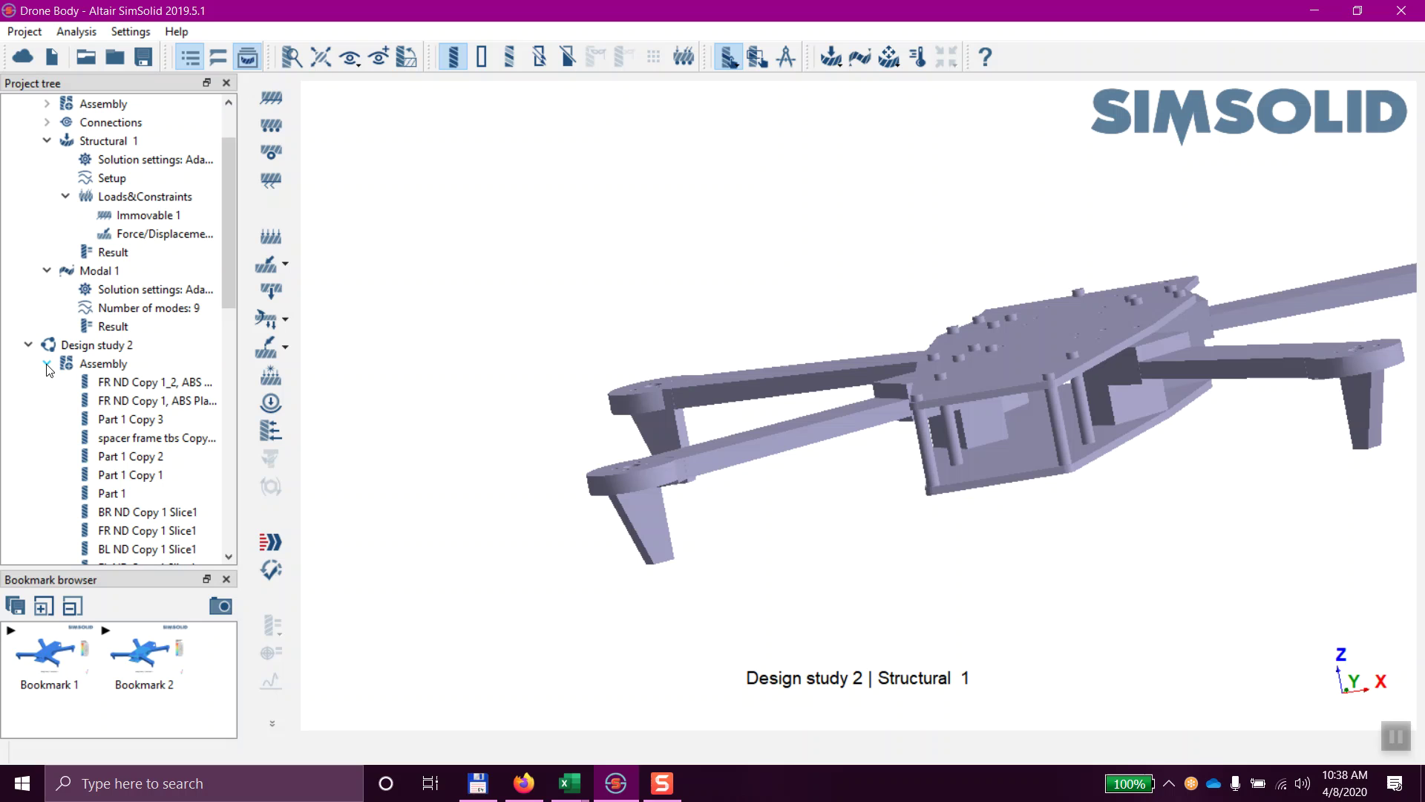
click(137, 420)
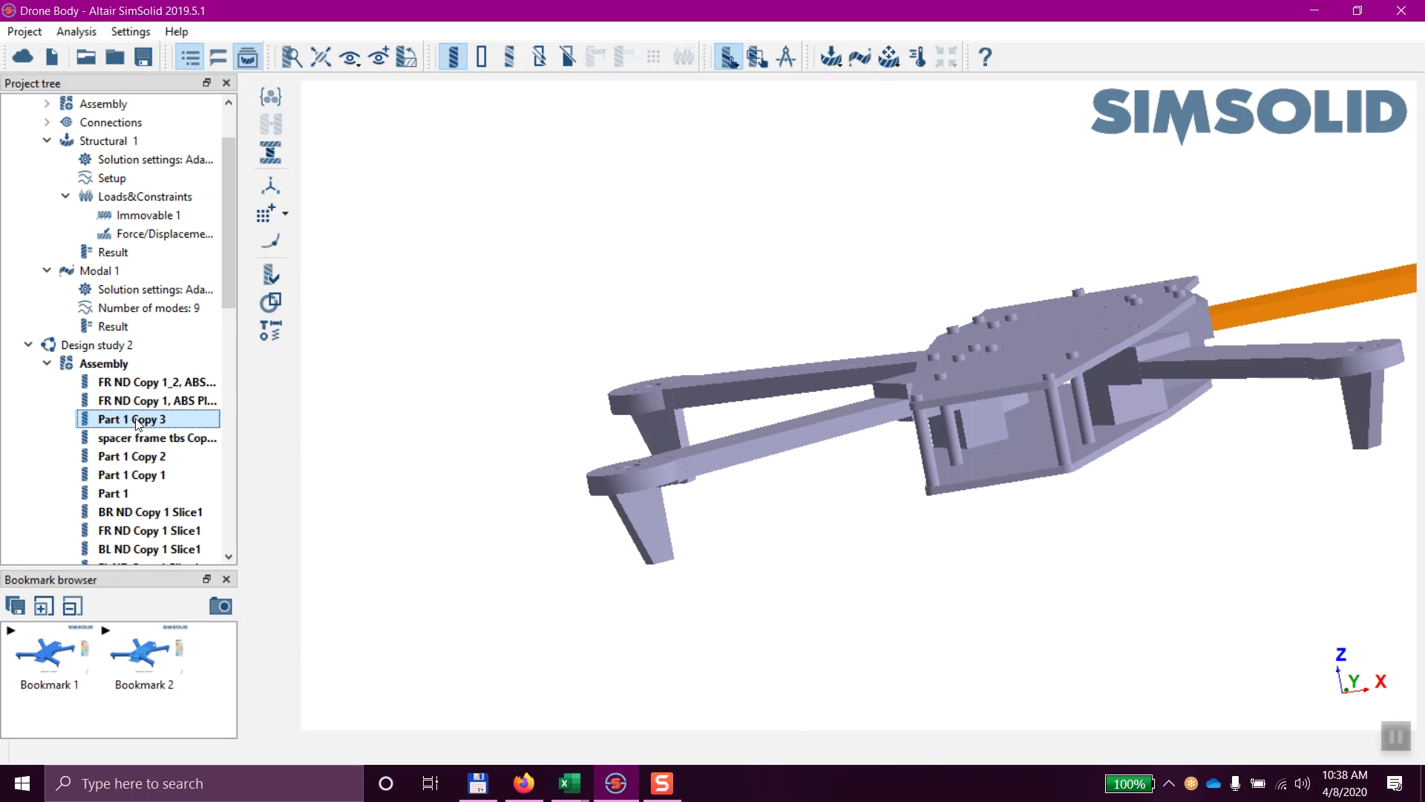
click(138, 457)
click(140, 477)
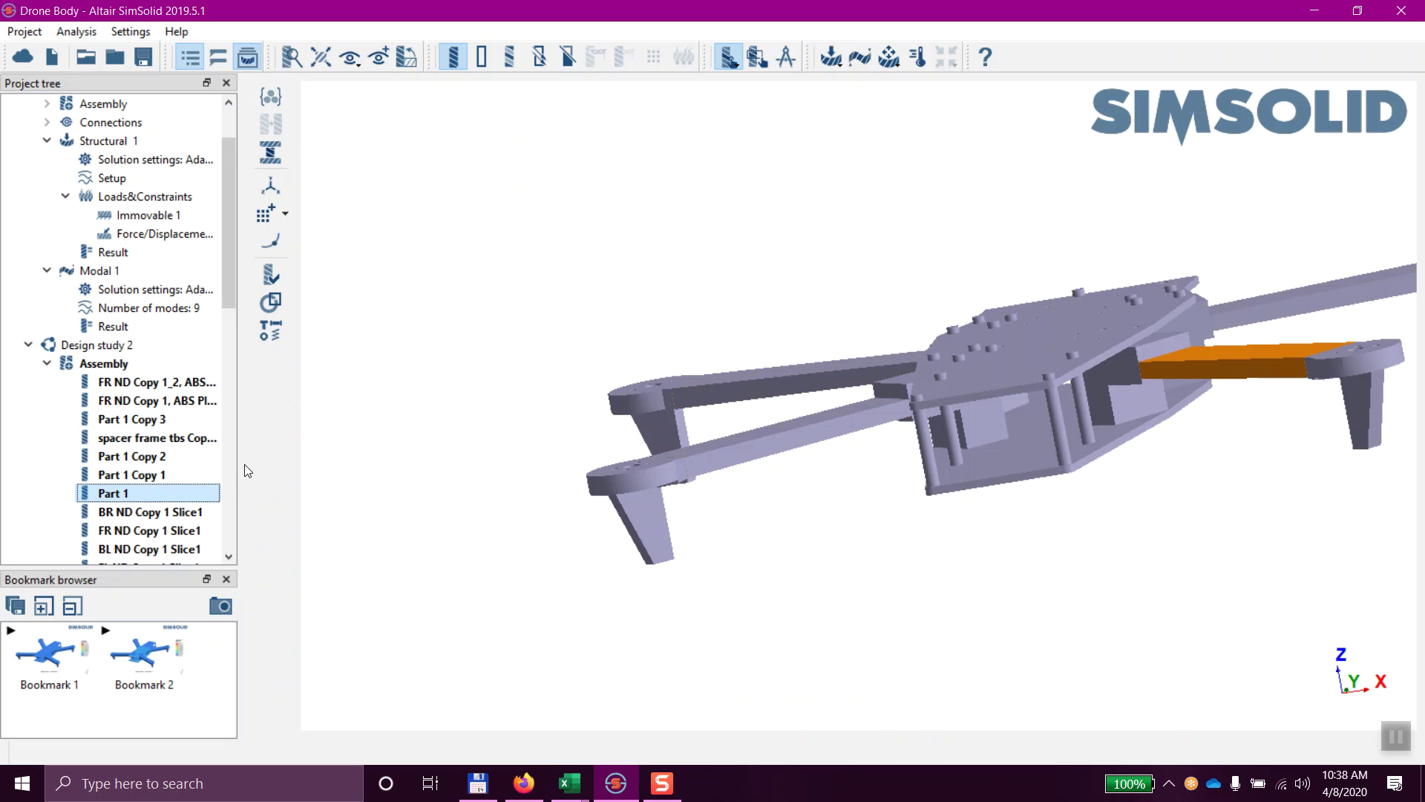
drag(238, 468, 390, 477)
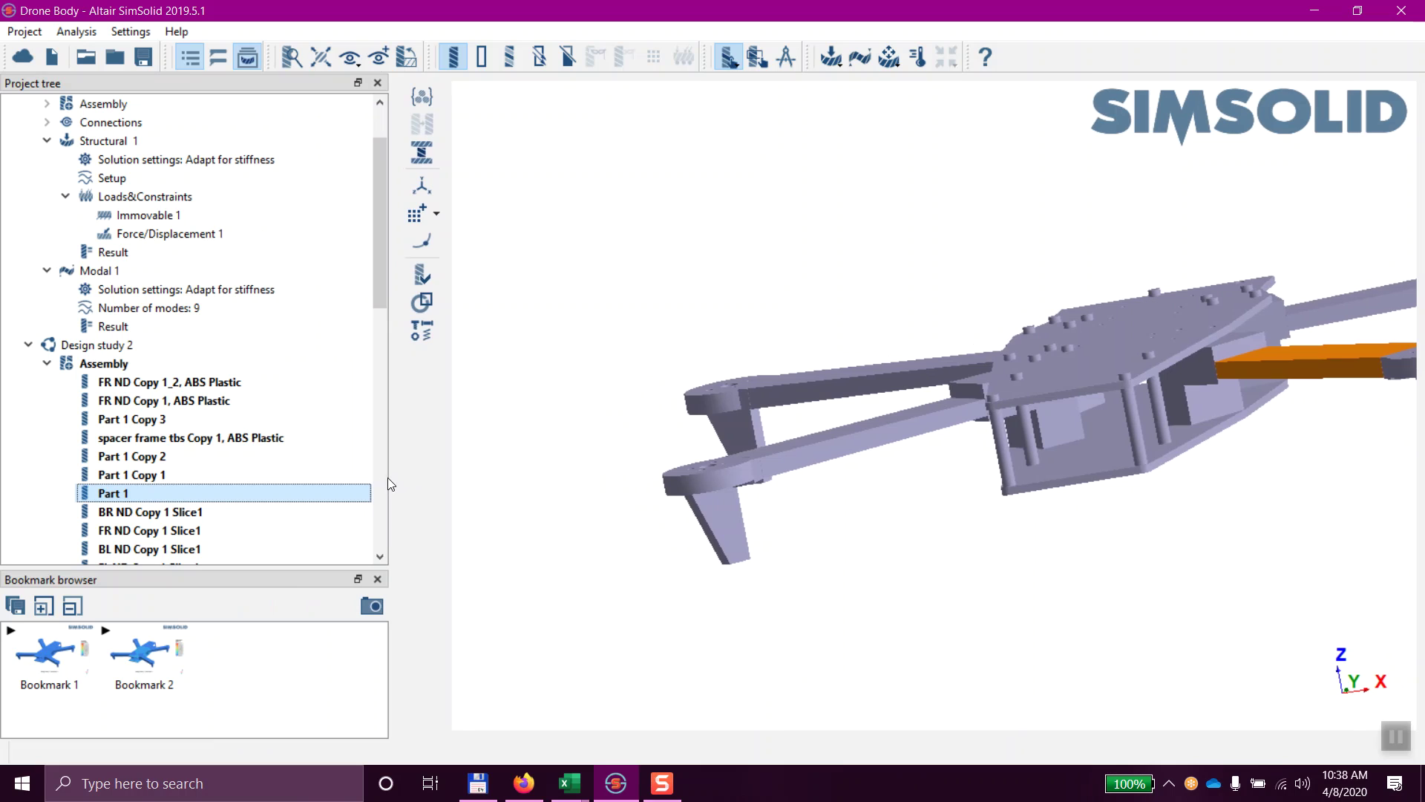
click(163, 421)
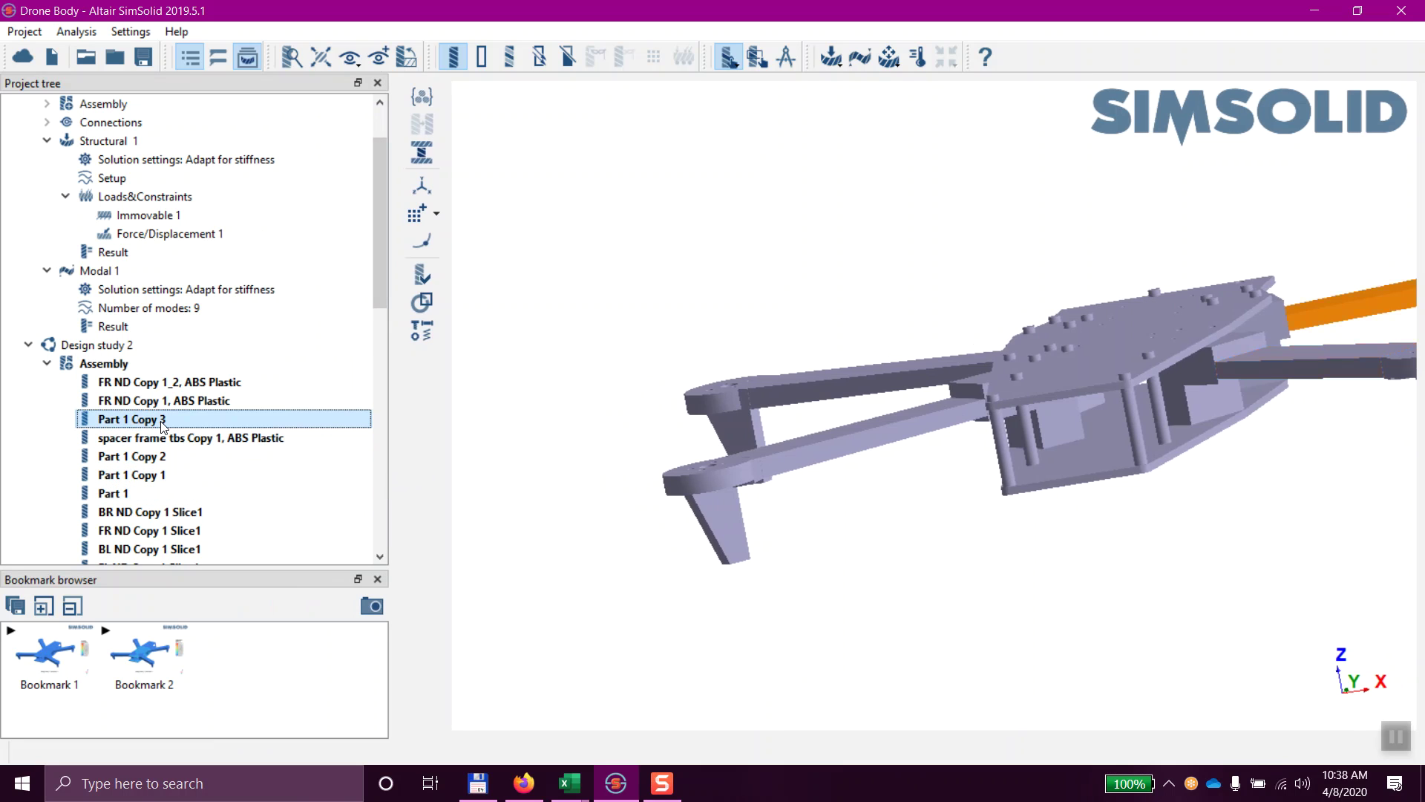
Step: Apply ABS Plastic to all parts of the Design study 2 assembly
click(115, 366)
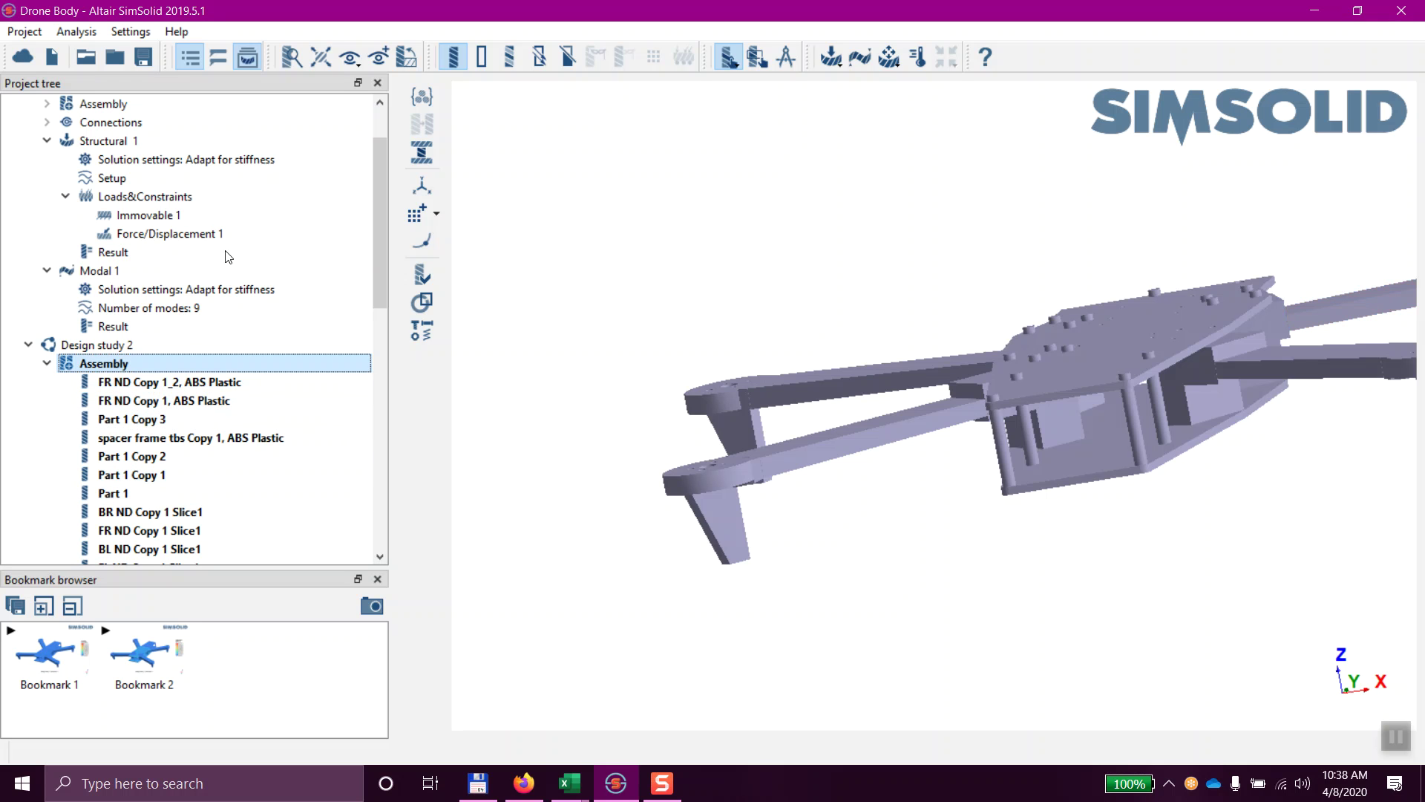
click(422, 95)
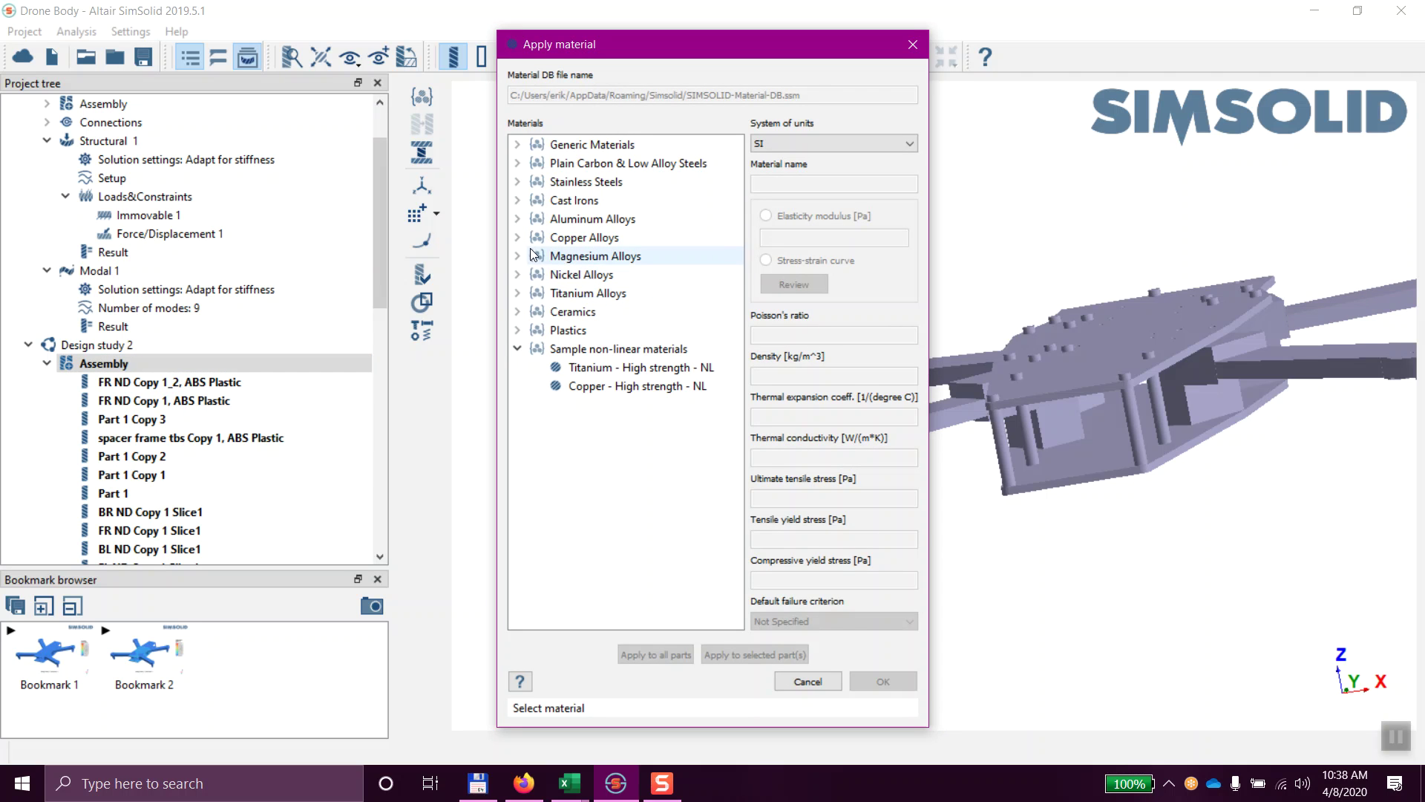
click(518, 330)
click(596, 368)
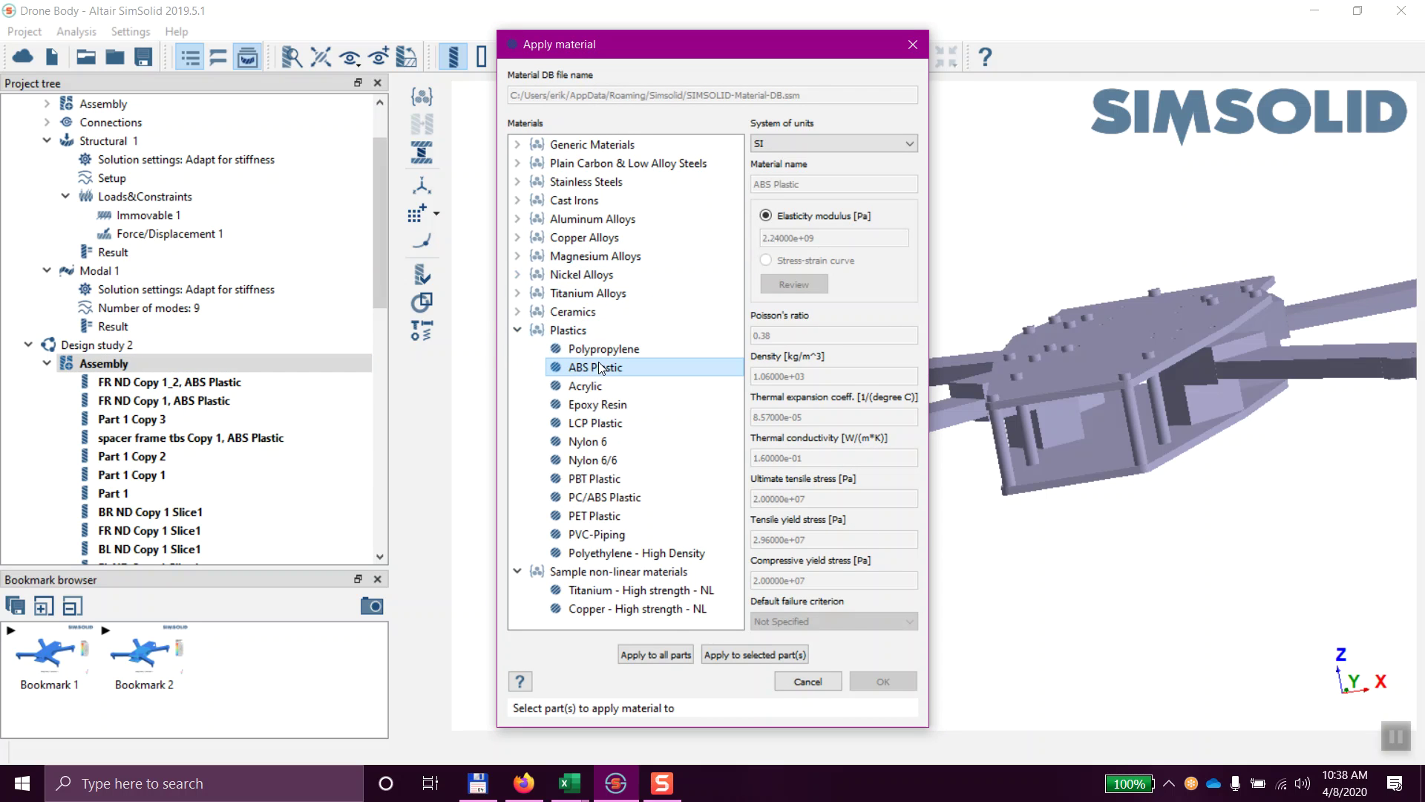
click(673, 652)
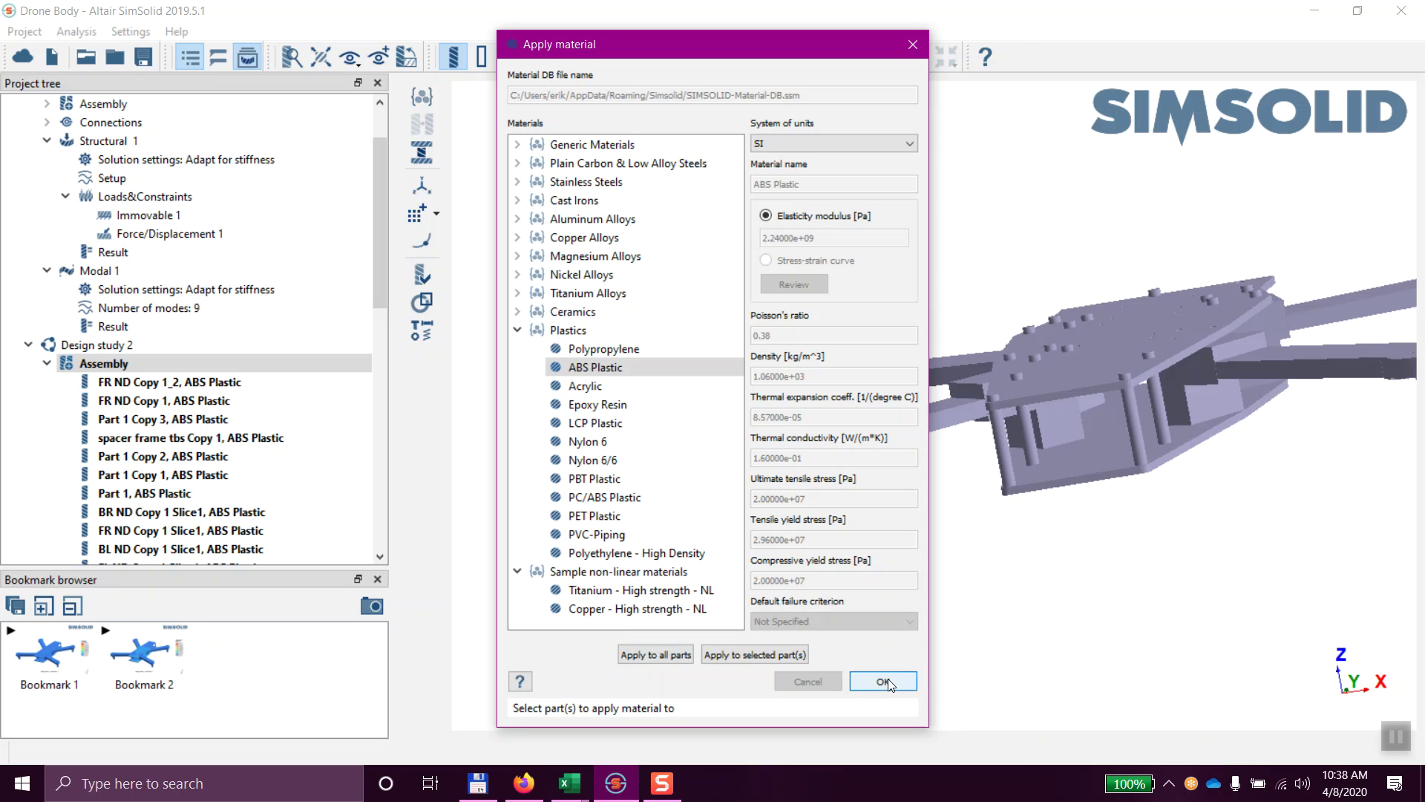
click(913, 46)
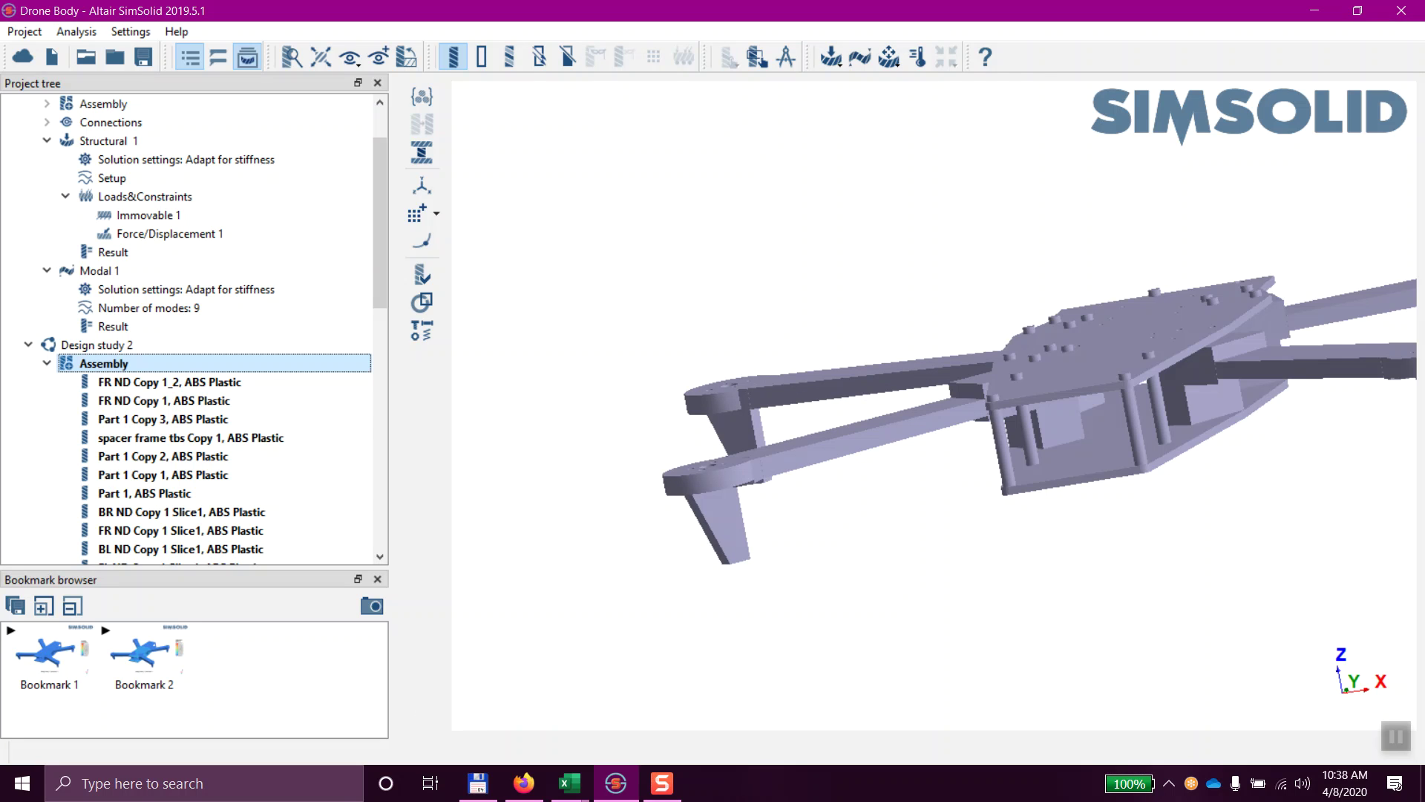
Step: Solve the Structural 1 analysis of Design study 2
click(49, 364)
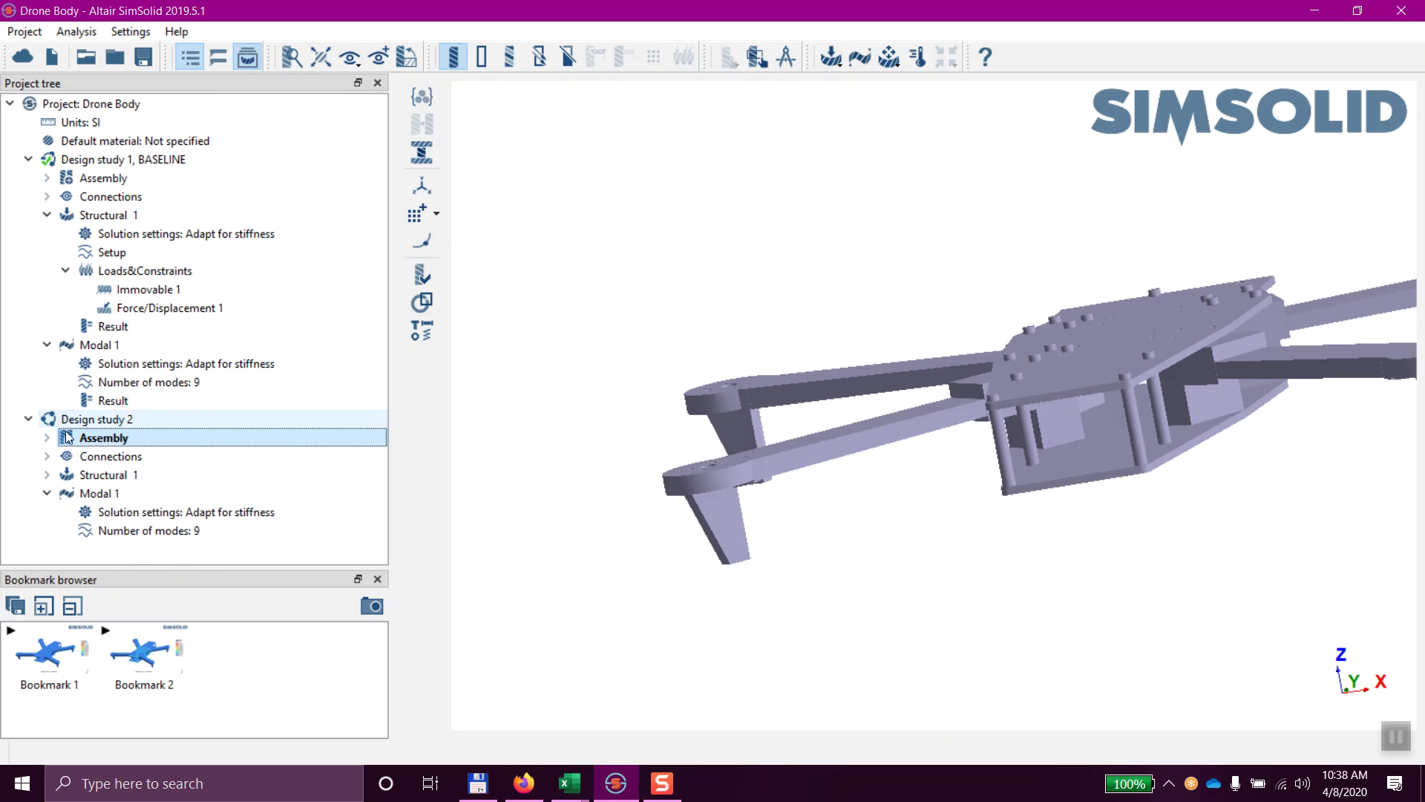
click(104, 477)
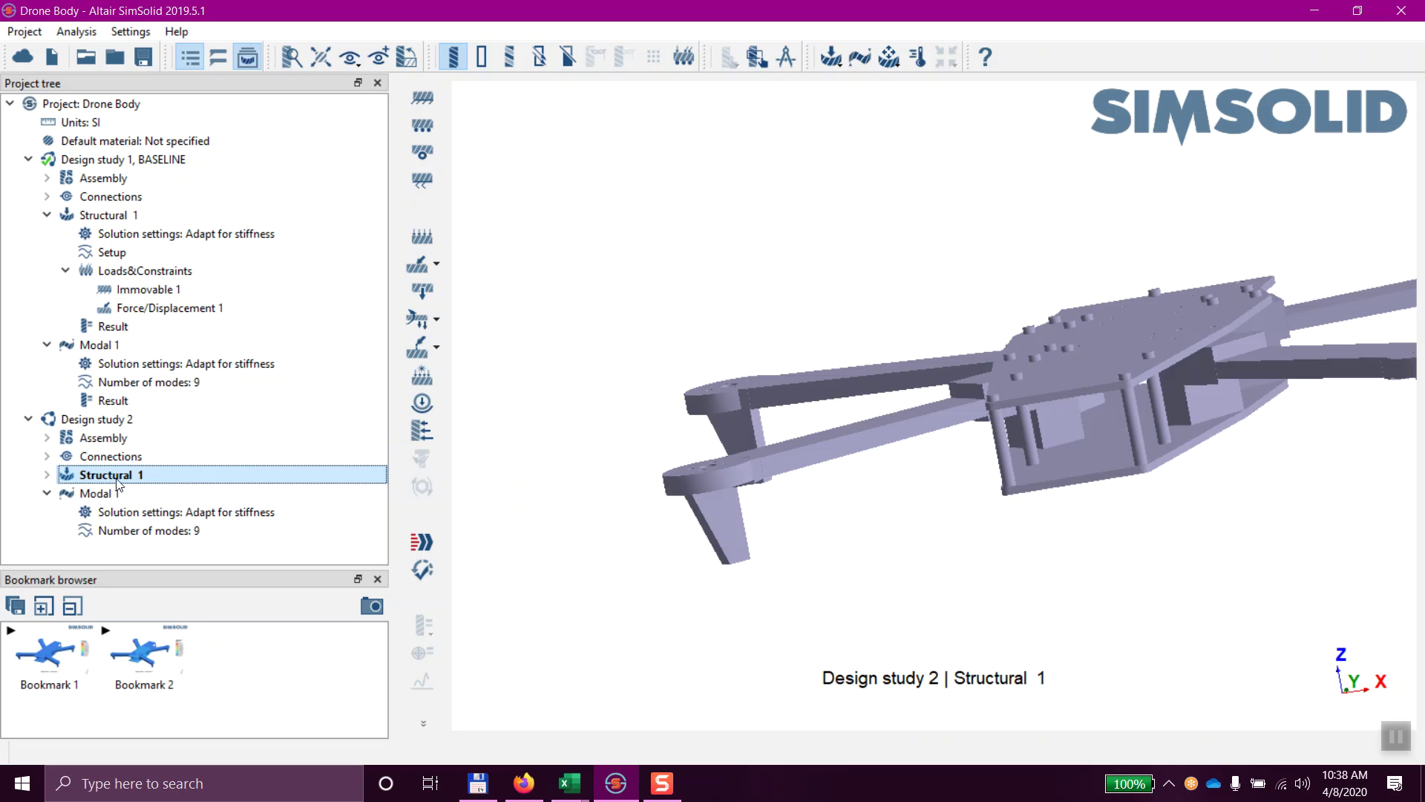
click(416, 537)
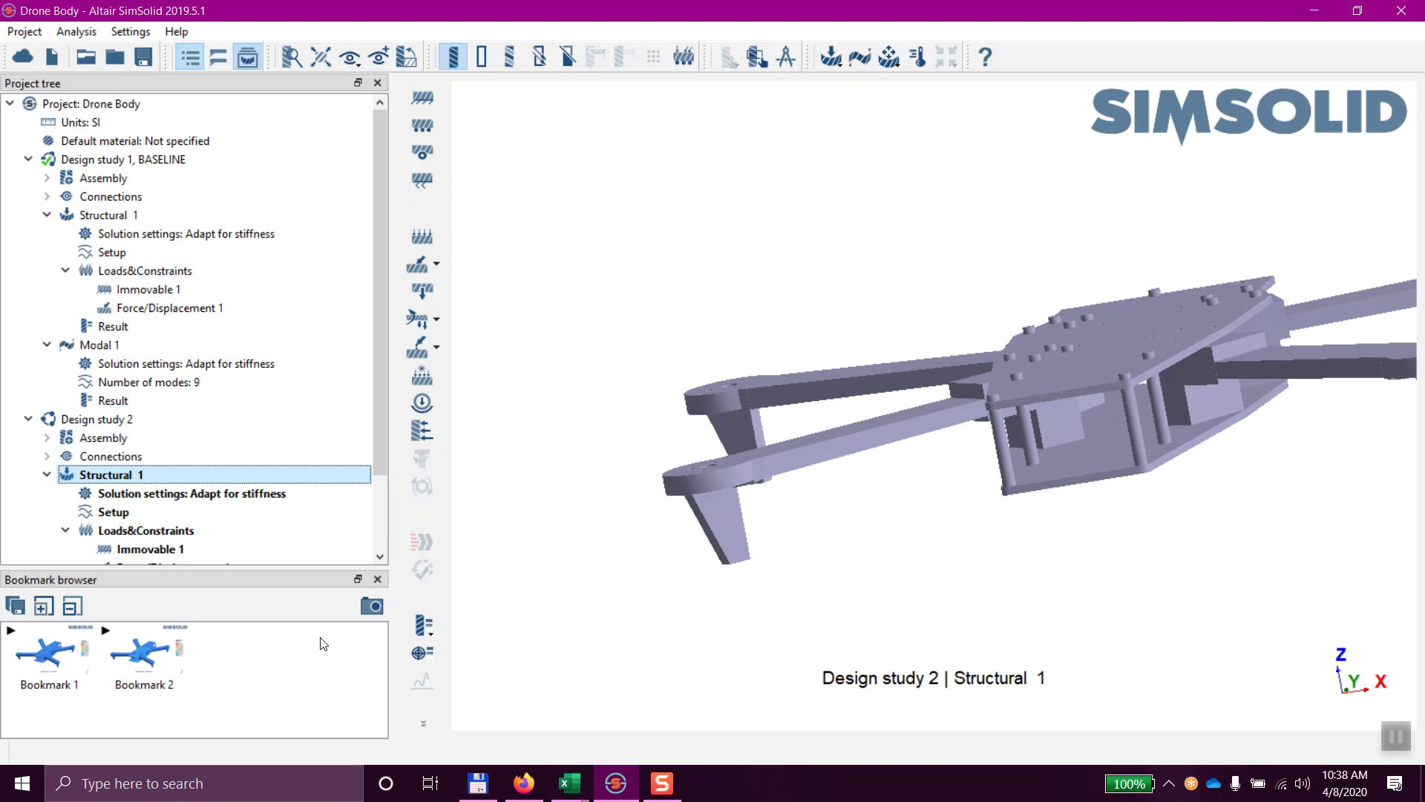
Step: Compare the animated Von Mises stress plots of Structural 1 between Design study 1 and Design study 2, using Bookmark 1
click(54, 661)
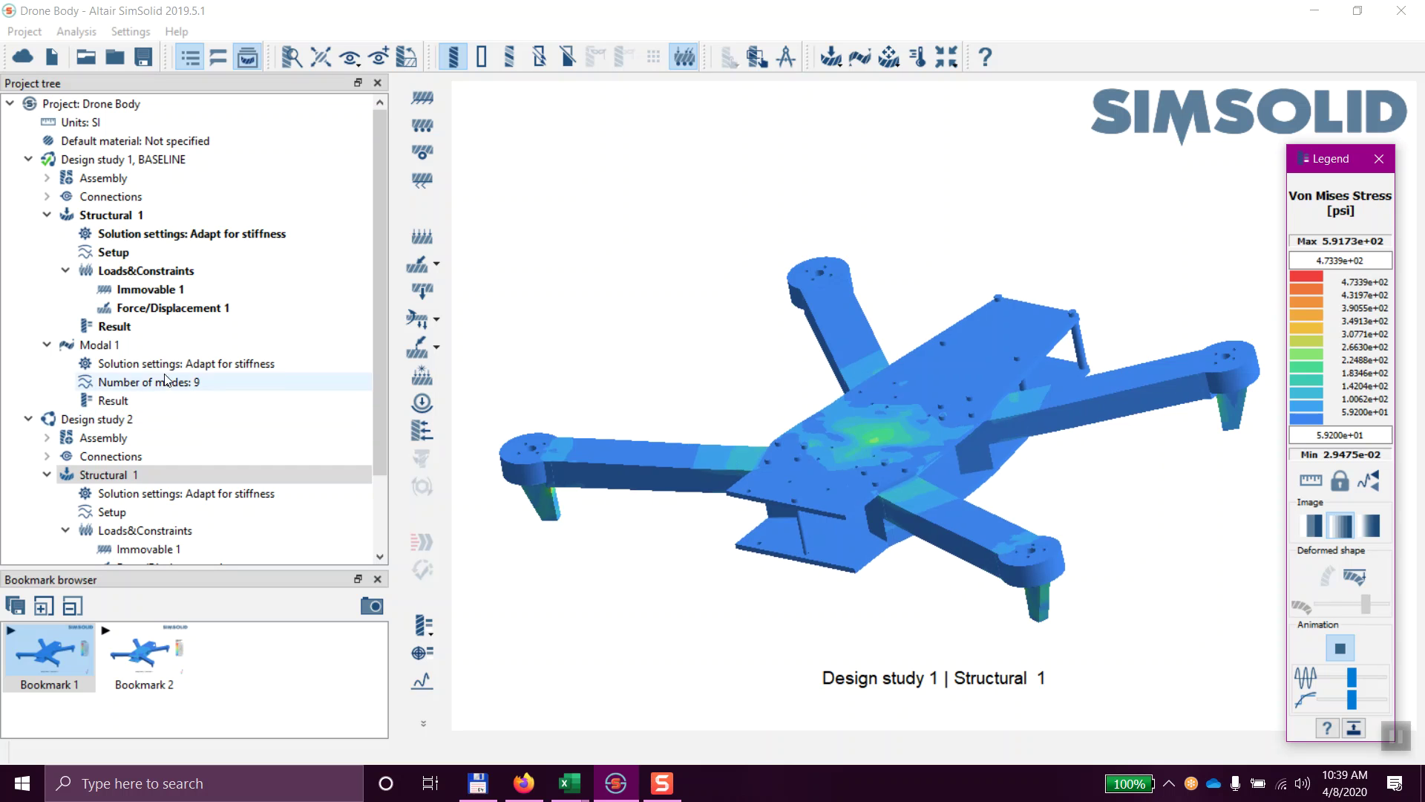
scroll(267, 388, down, 1)
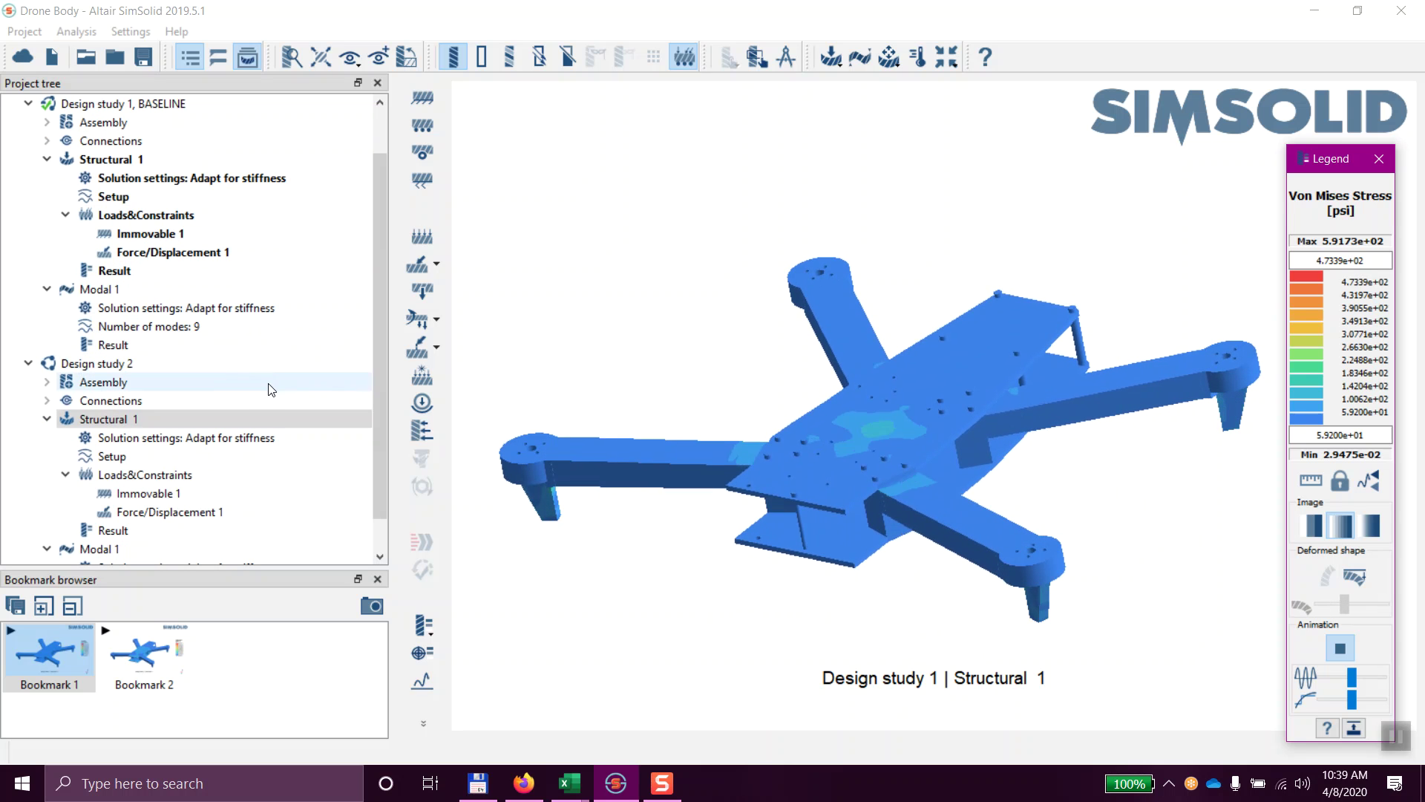
click(130, 533)
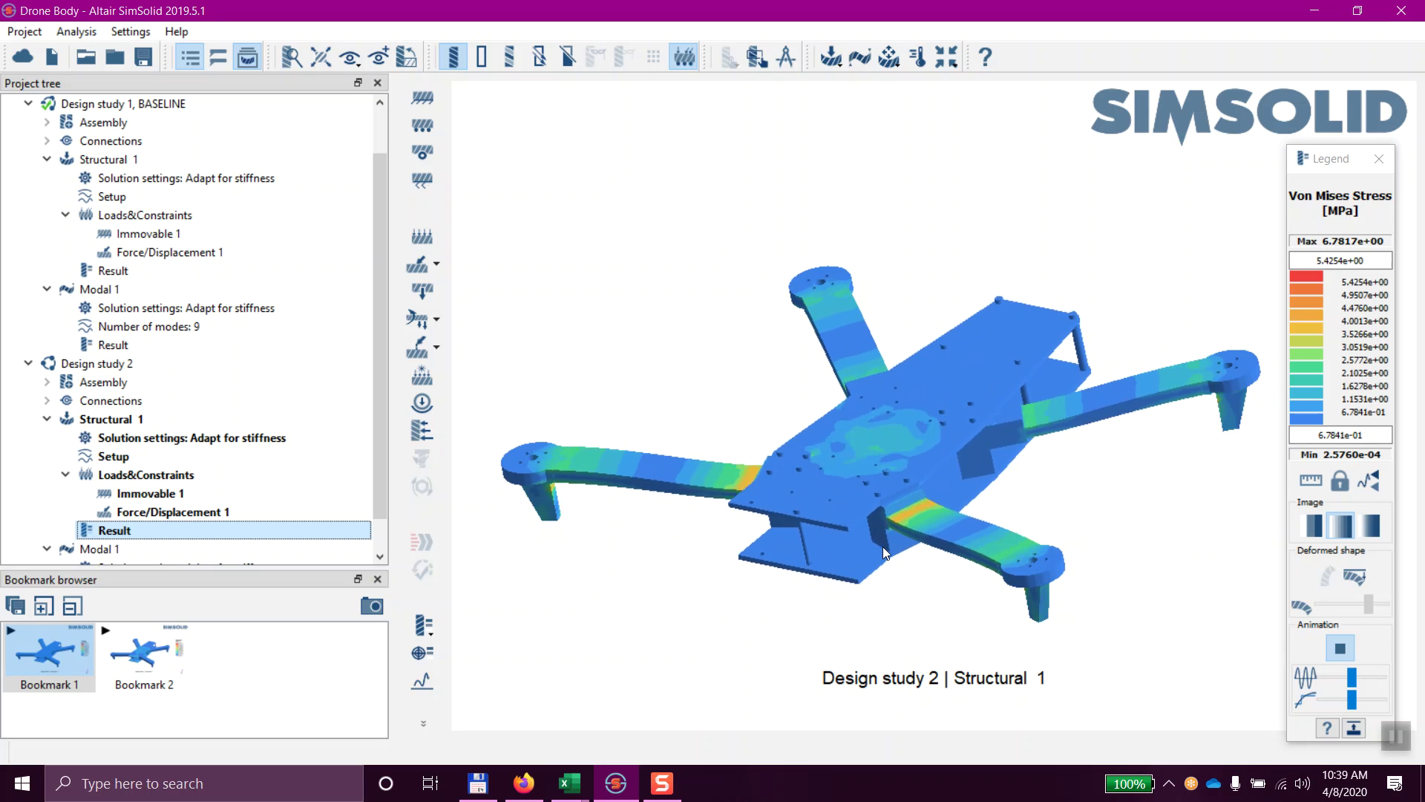
drag(884, 547, 776, 598)
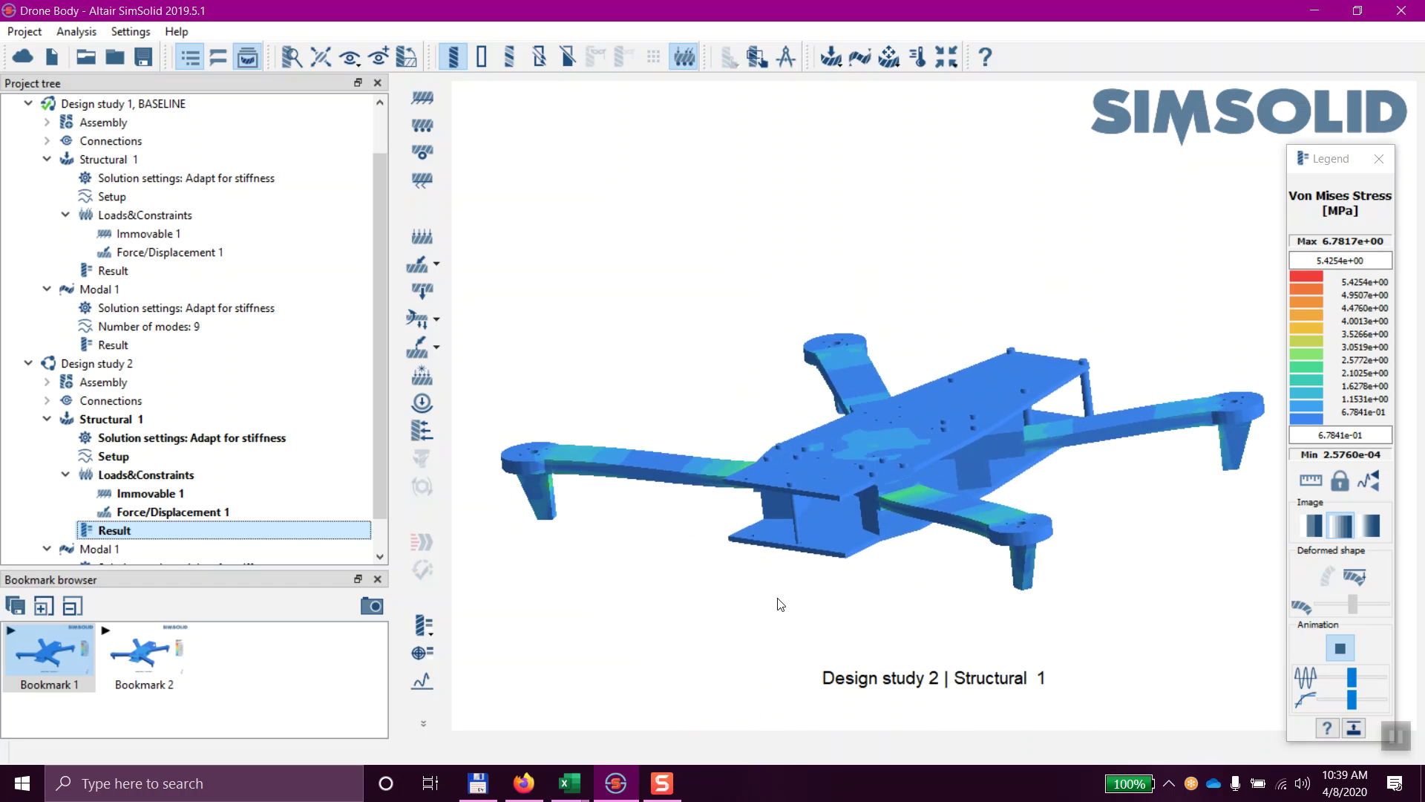
click(115, 270)
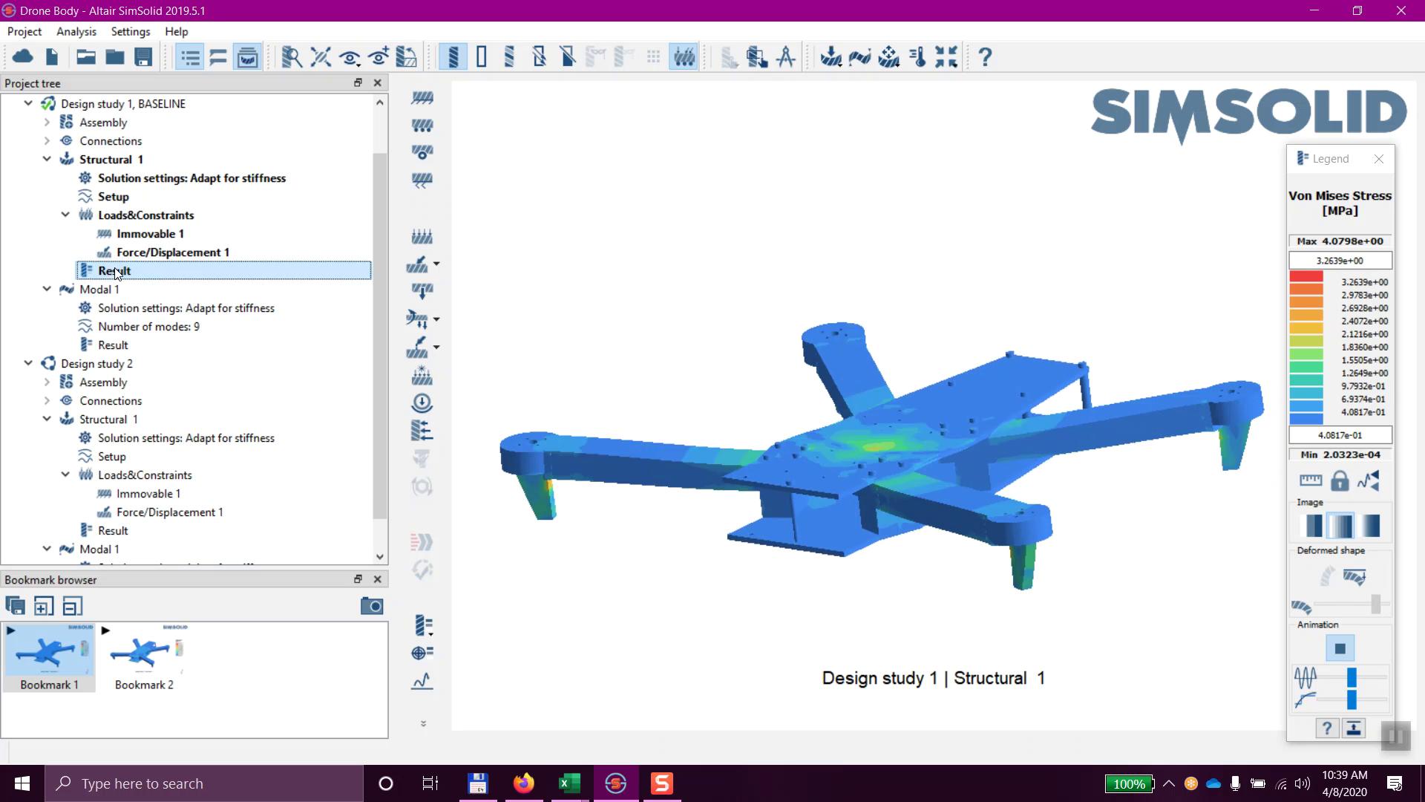
click(110, 532)
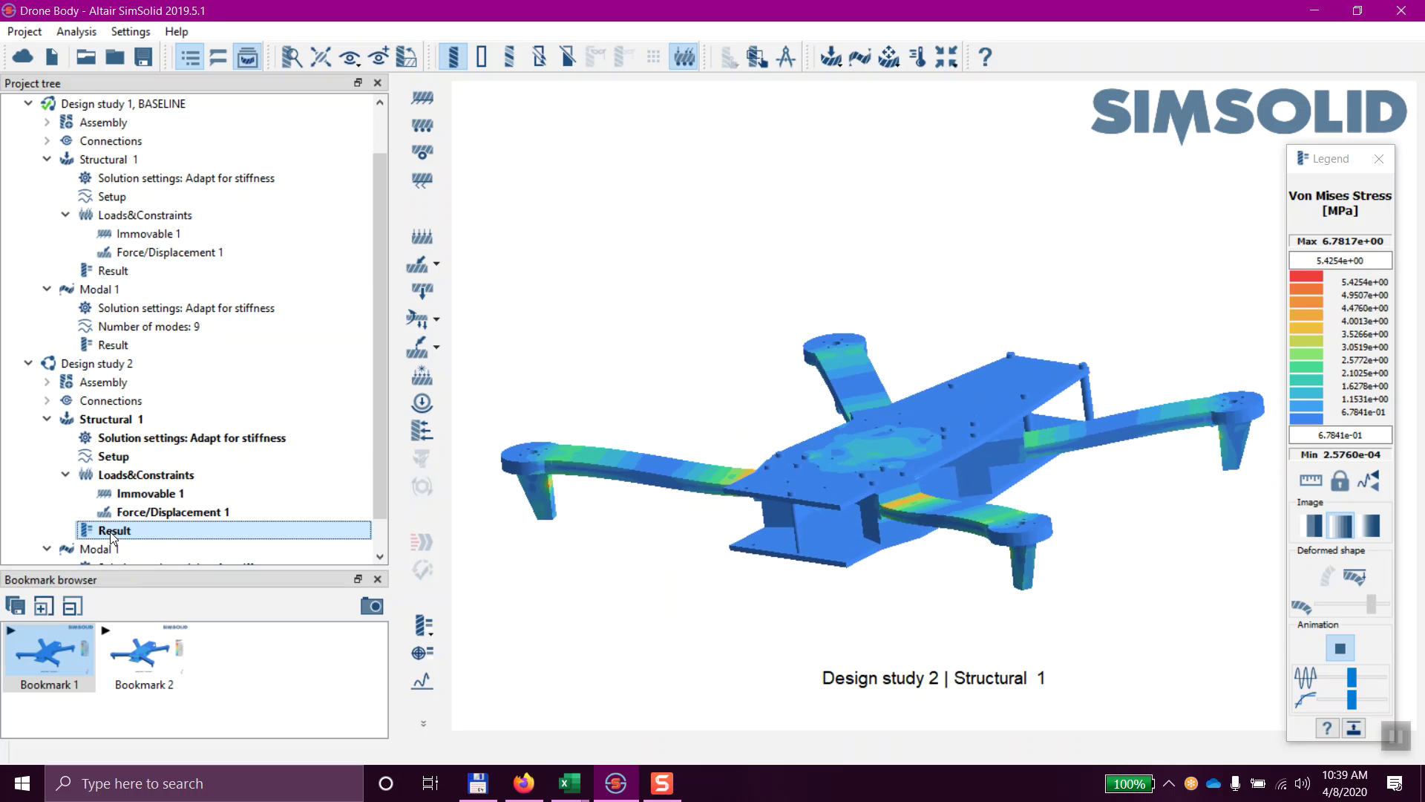
click(115, 273)
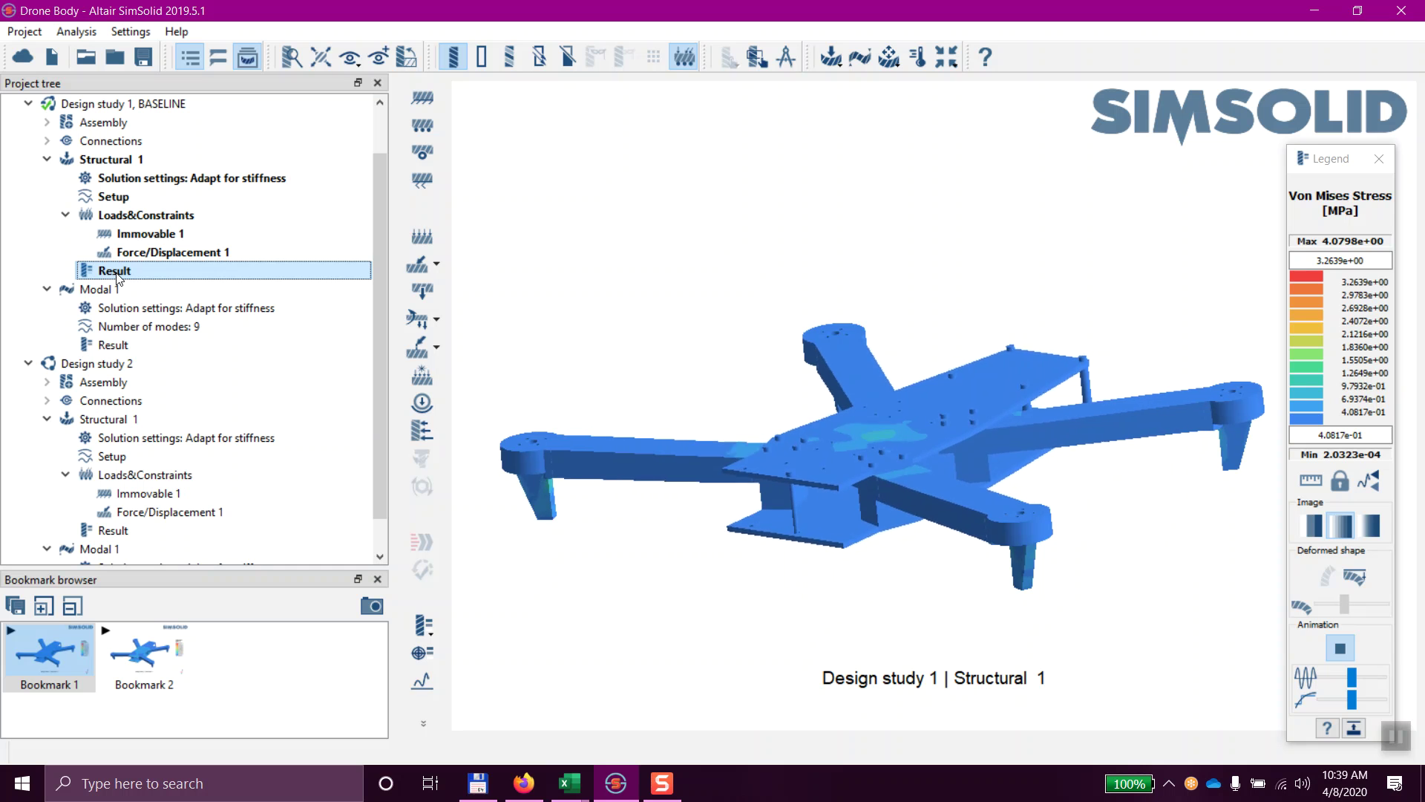
Step: Compare the Structural 1 displacement magnitude of both design studies using Bookmark 2, viewing the Design study 2 deformation from several angles
click(145, 665)
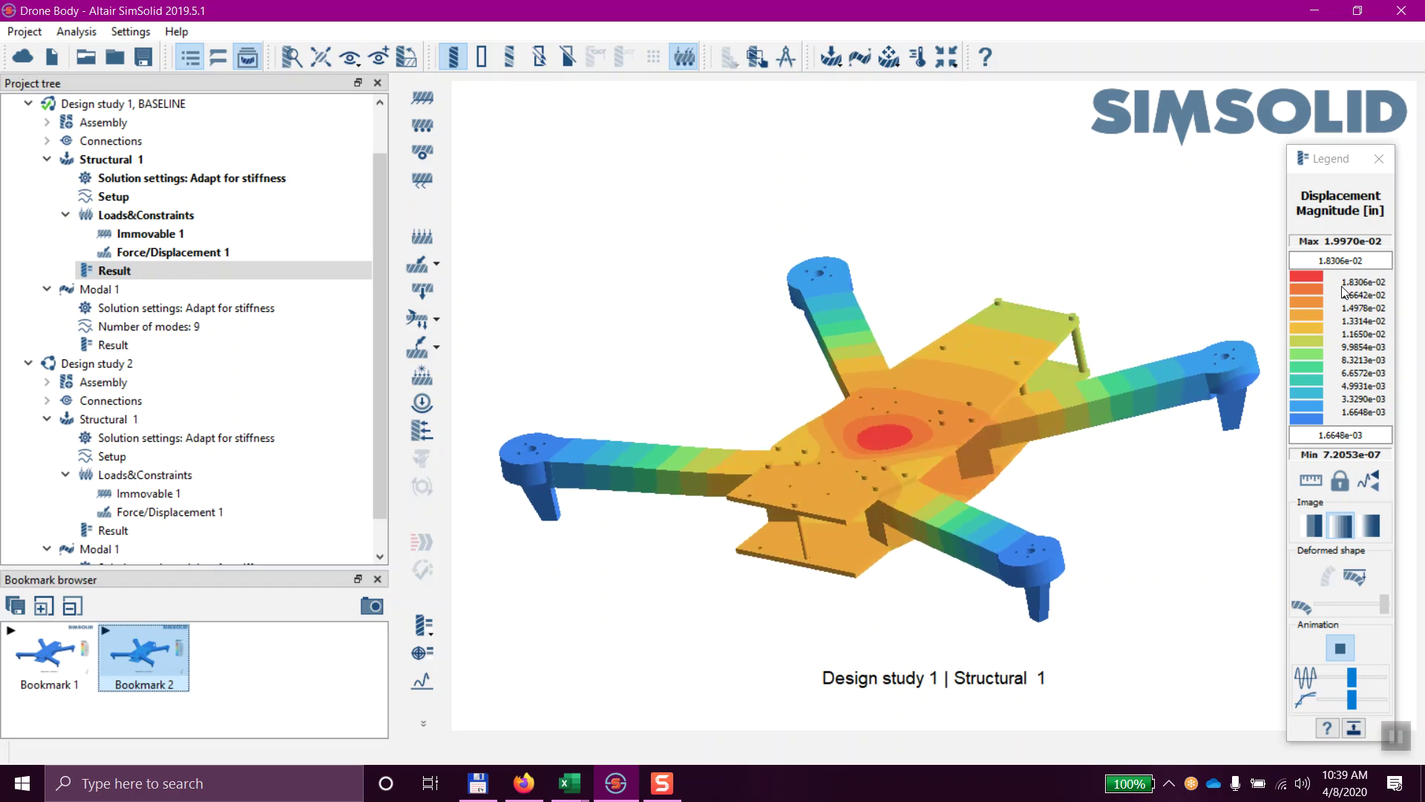
click(155, 532)
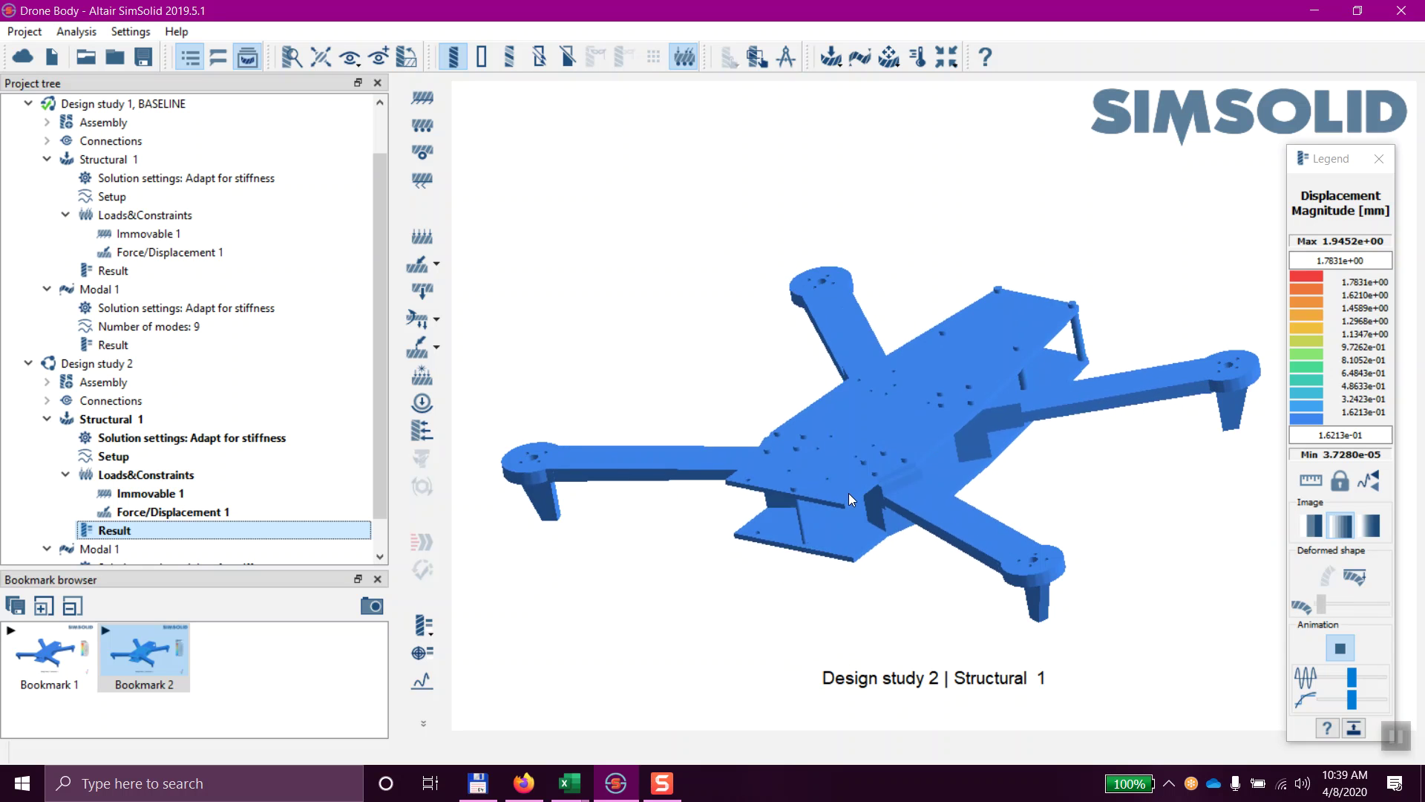
drag(850, 500, 824, 471)
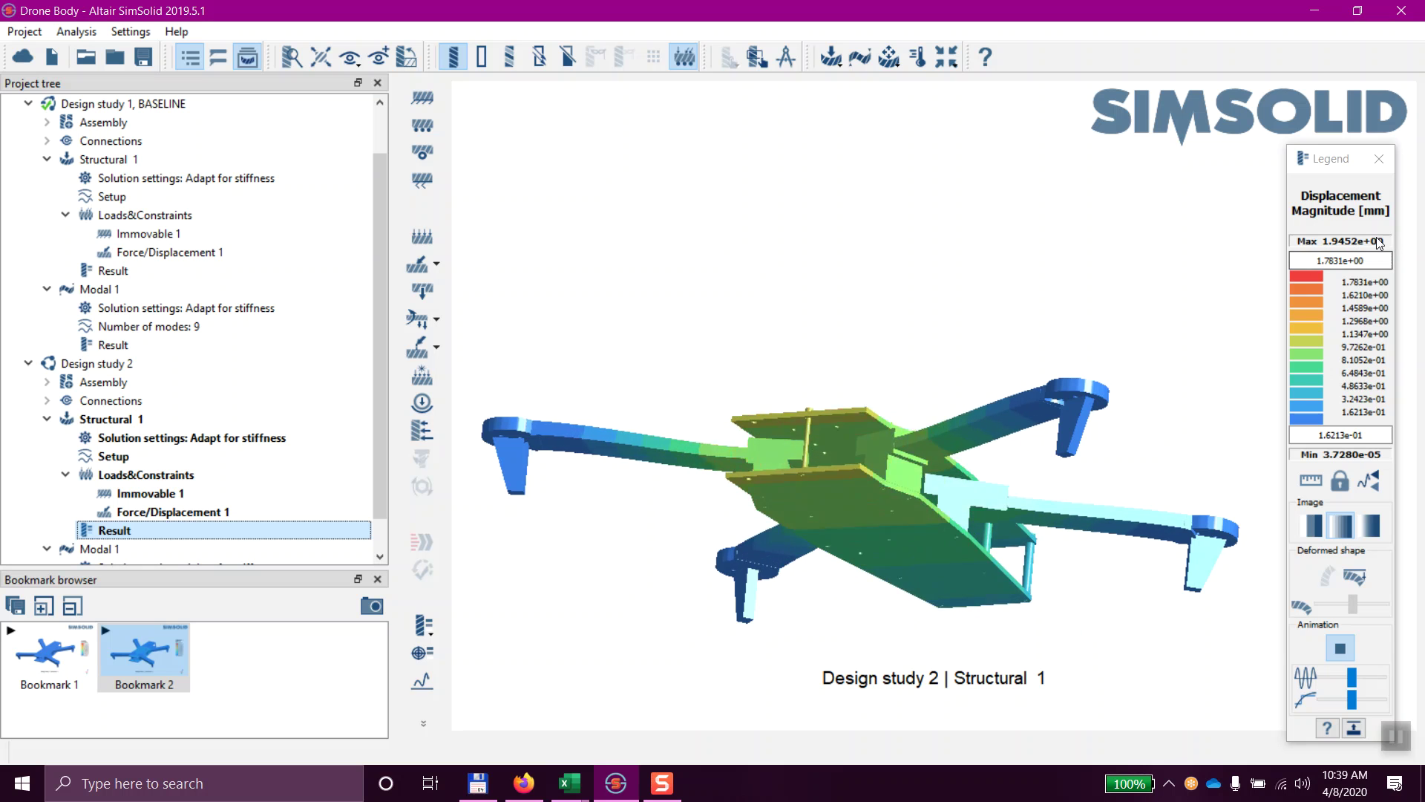
mouse_move(933, 363)
mouse_down()
mouse_move(853, 344)
mouse_move(844, 375)
mouse_move(910, 362)
mouse_move(912, 376)
mouse_up()
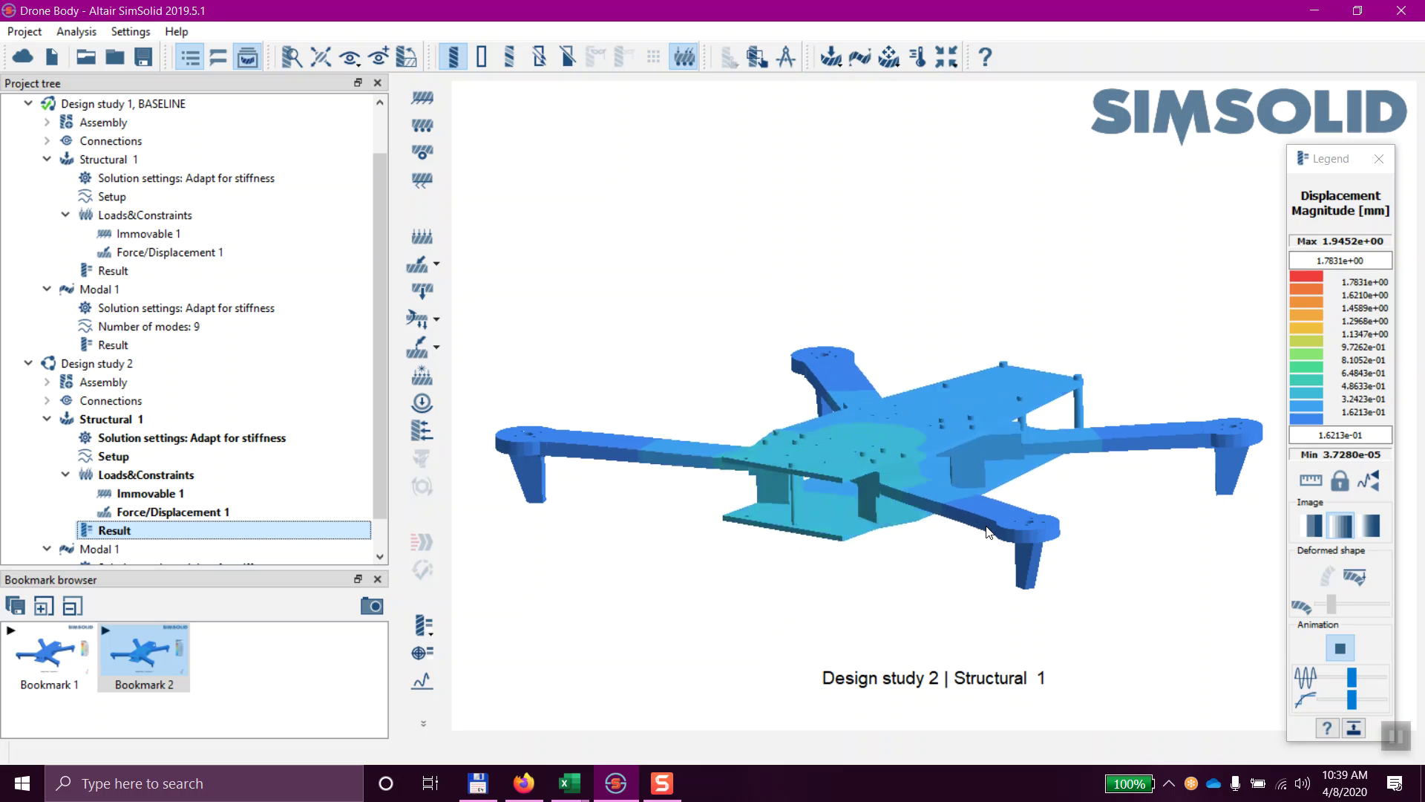
Step: Copy Design study 2, with its analyses and loads, as a new design study
click(82, 366)
right_click(87, 365)
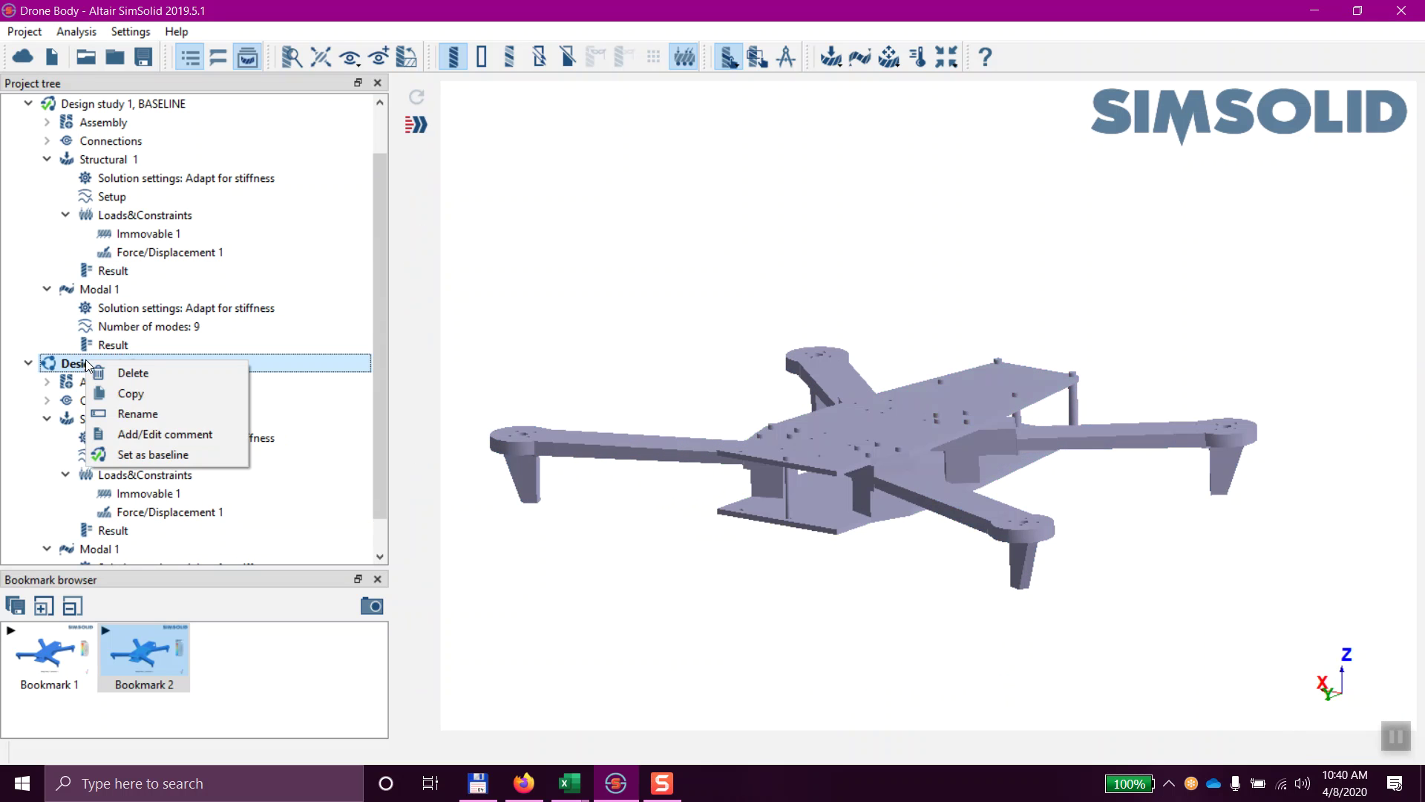
click(130, 394)
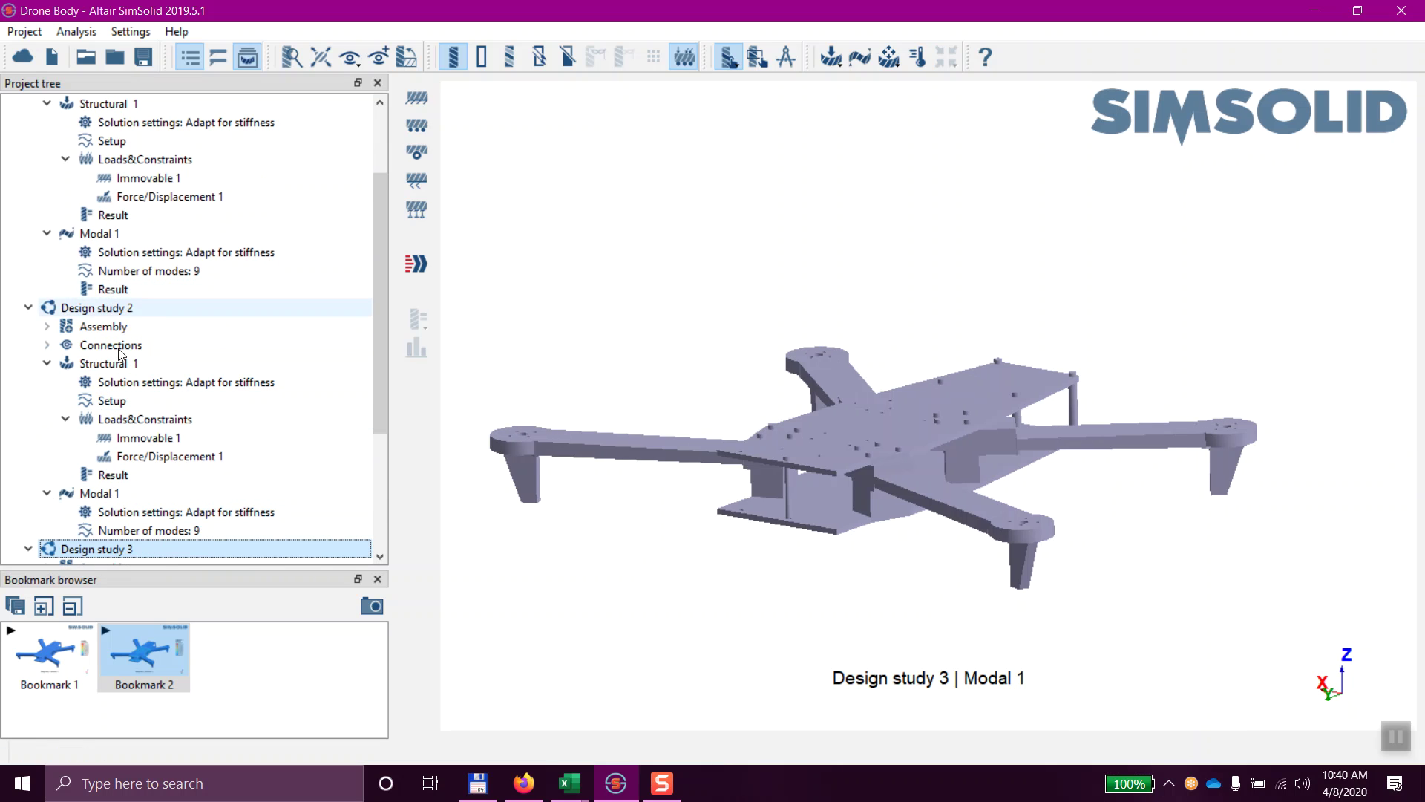
scroll(144, 431, down, 3)
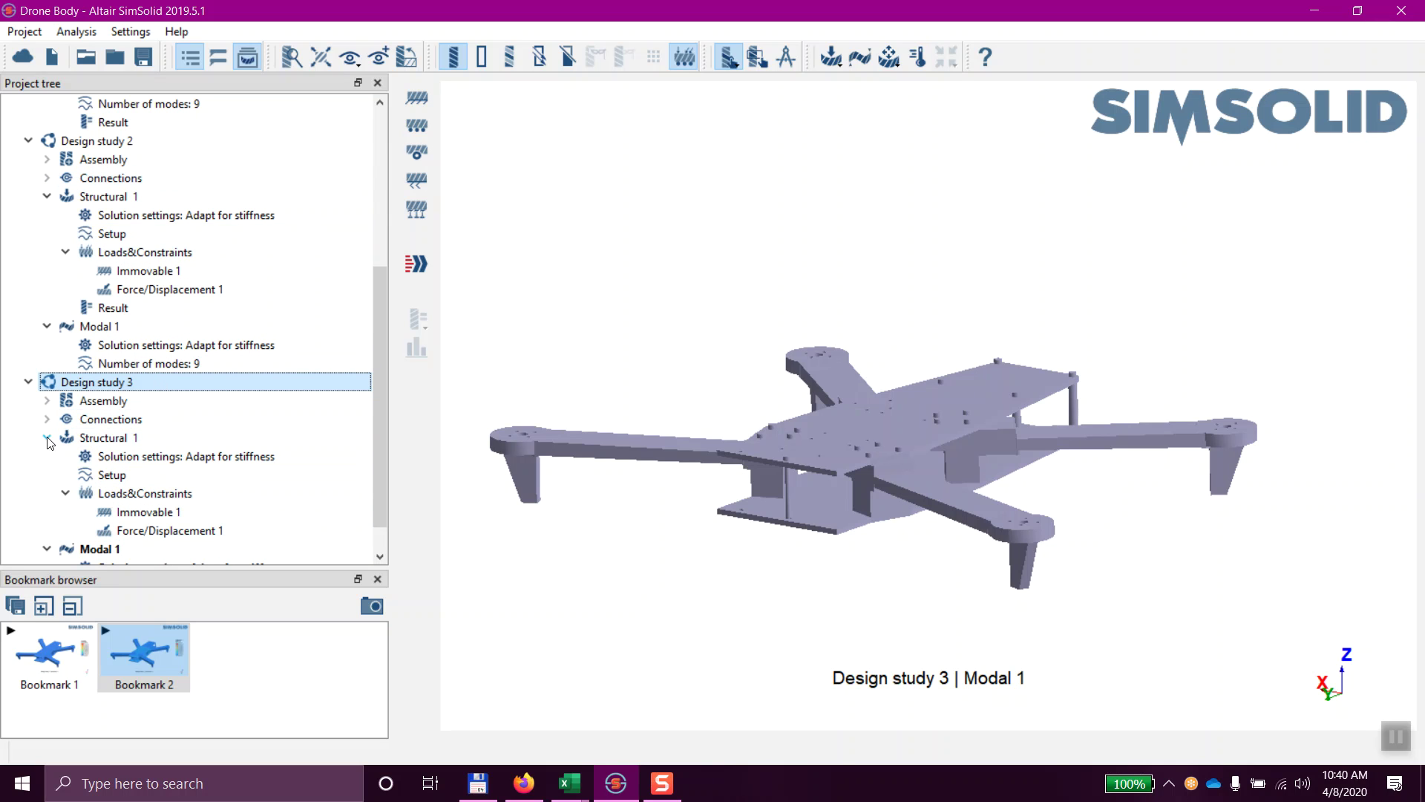
Step: Apply Aluminum Alloy 7075 - T6 Temper to the four arm parts of the Design study 3 assembly
click(107, 401)
click(47, 402)
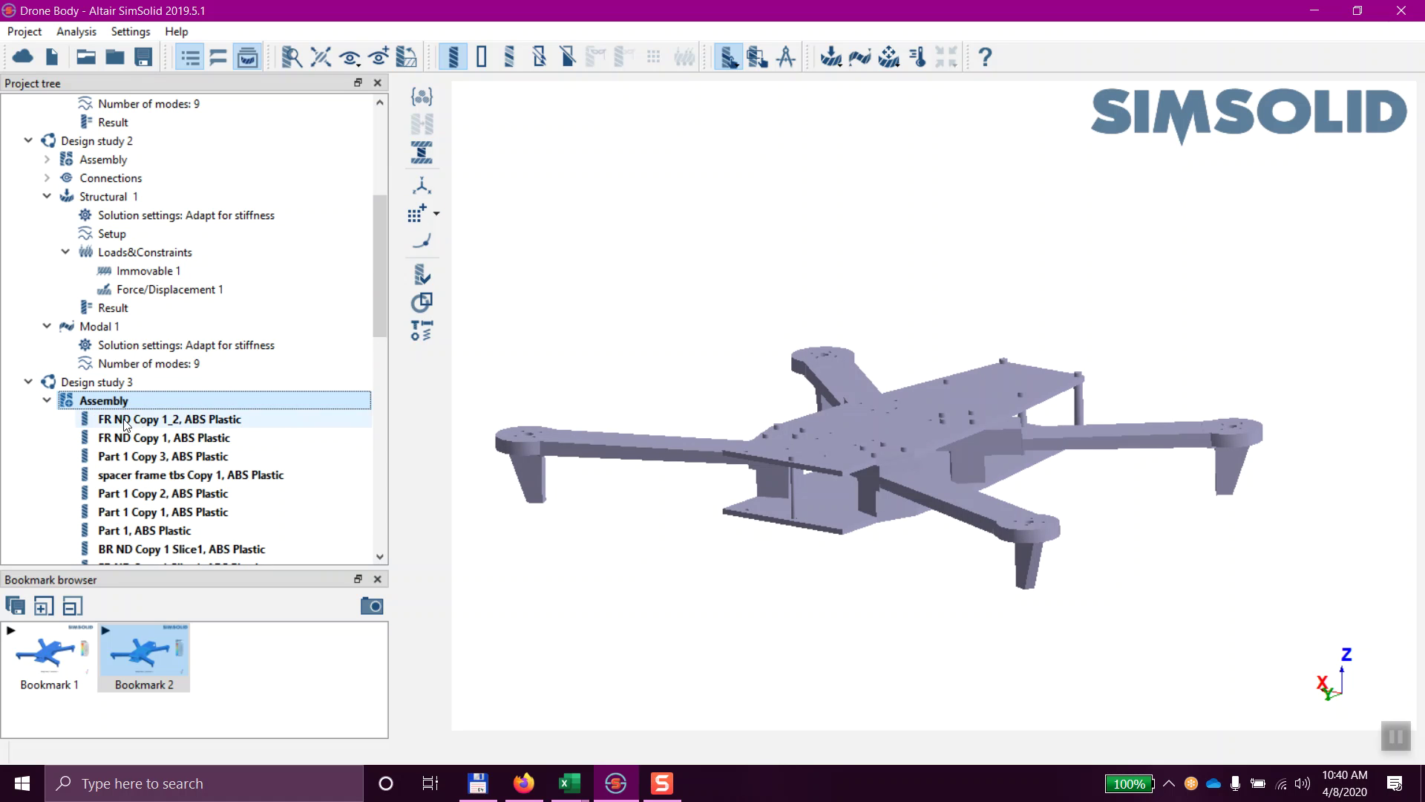
click(656, 456)
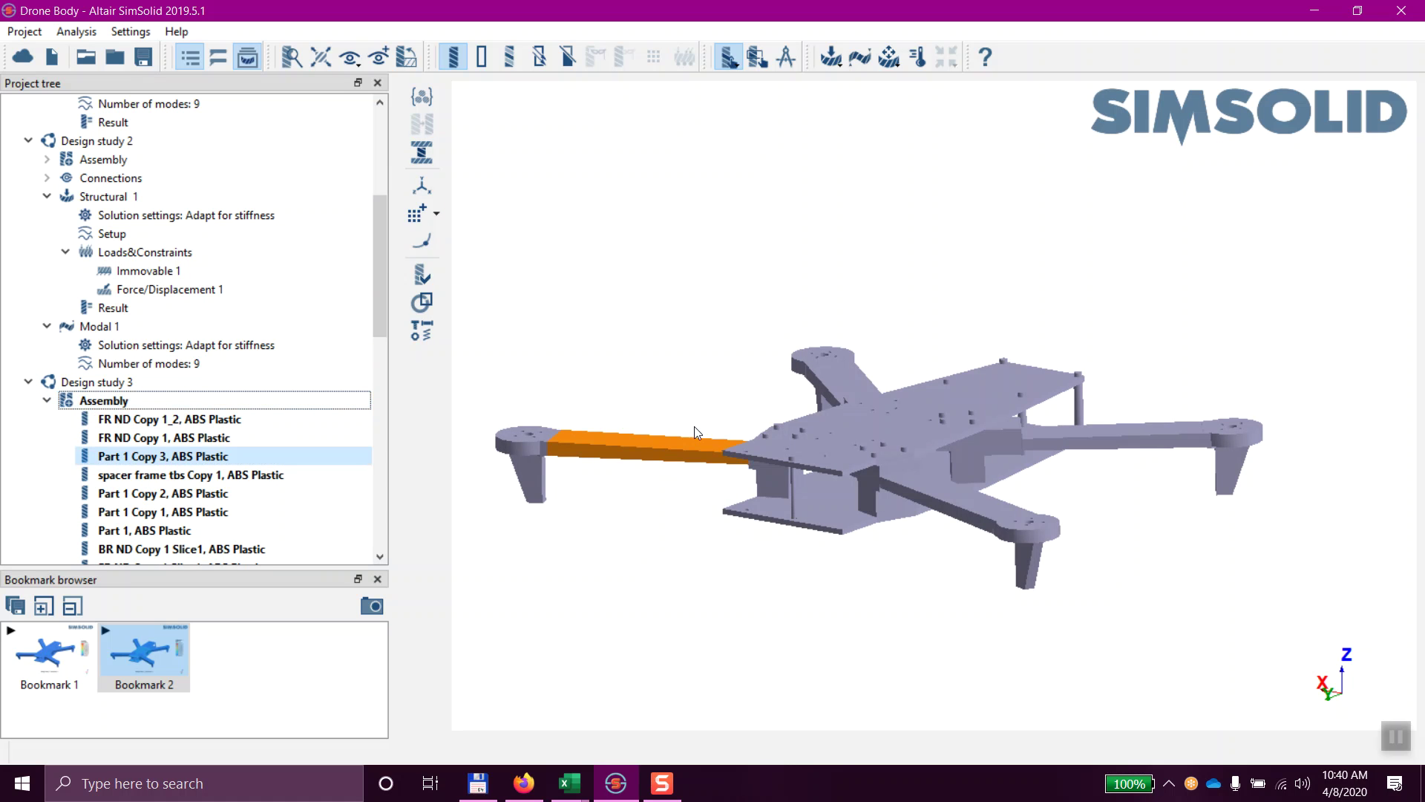
ctrl+click(841, 386)
ctrl+click(1102, 434)
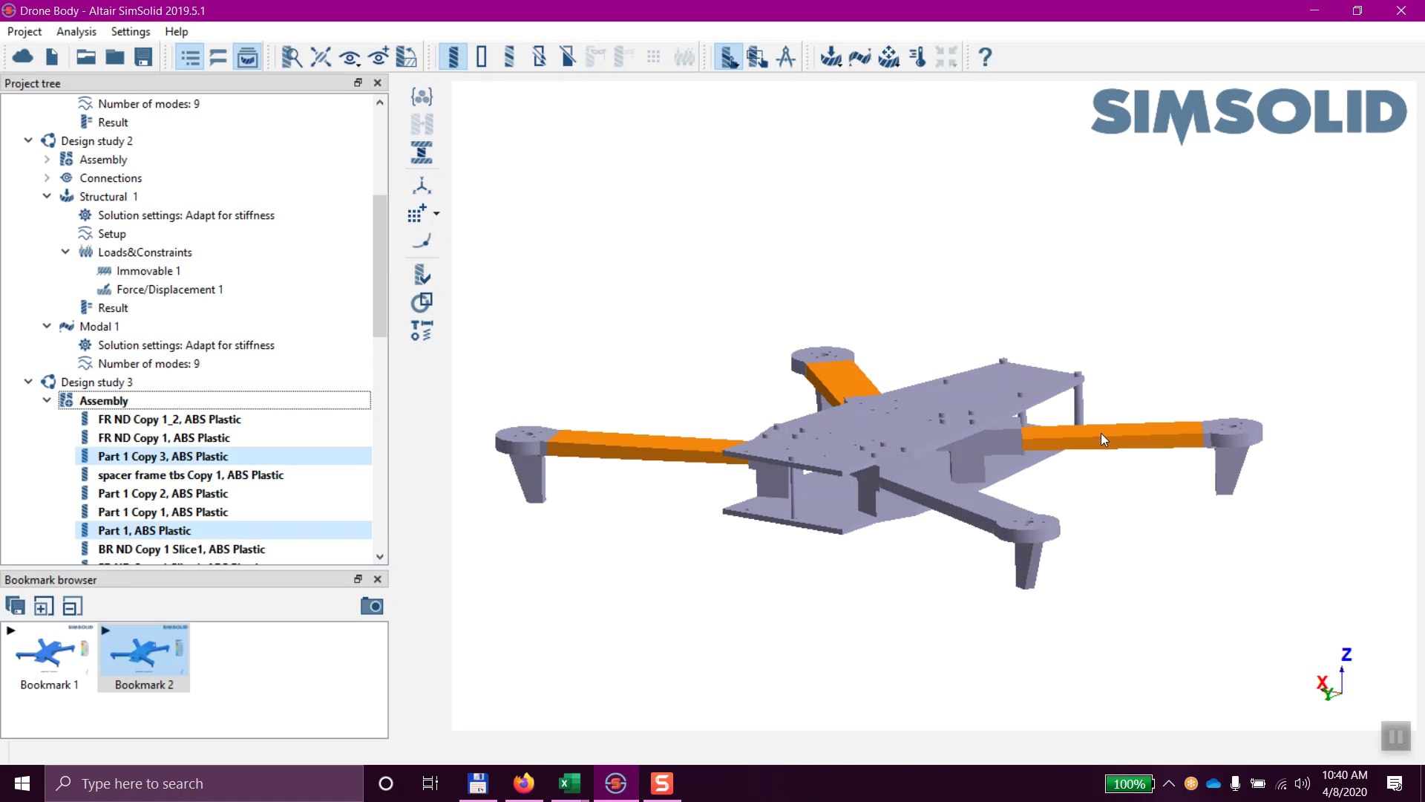
ctrl+click(953, 511)
click(424, 98)
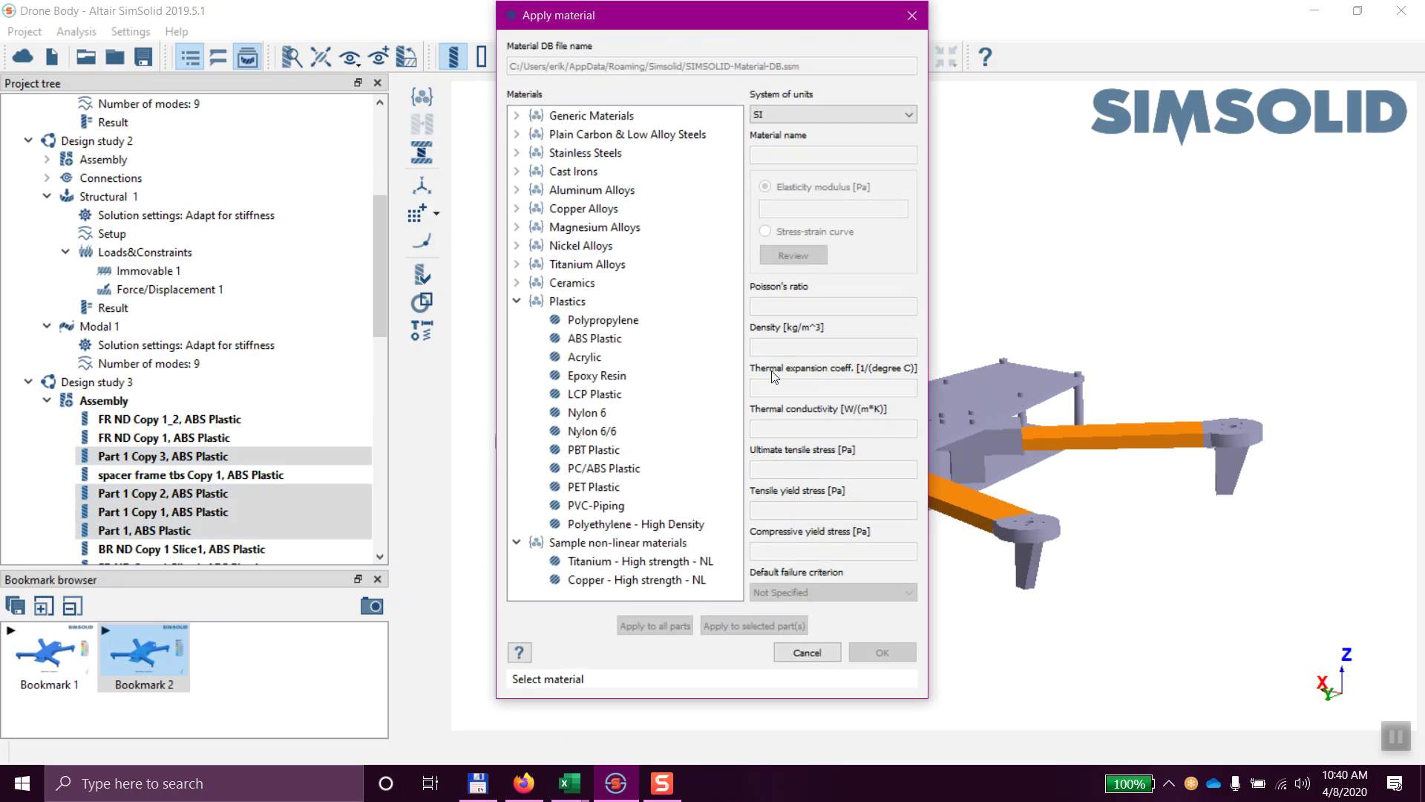
click(517, 190)
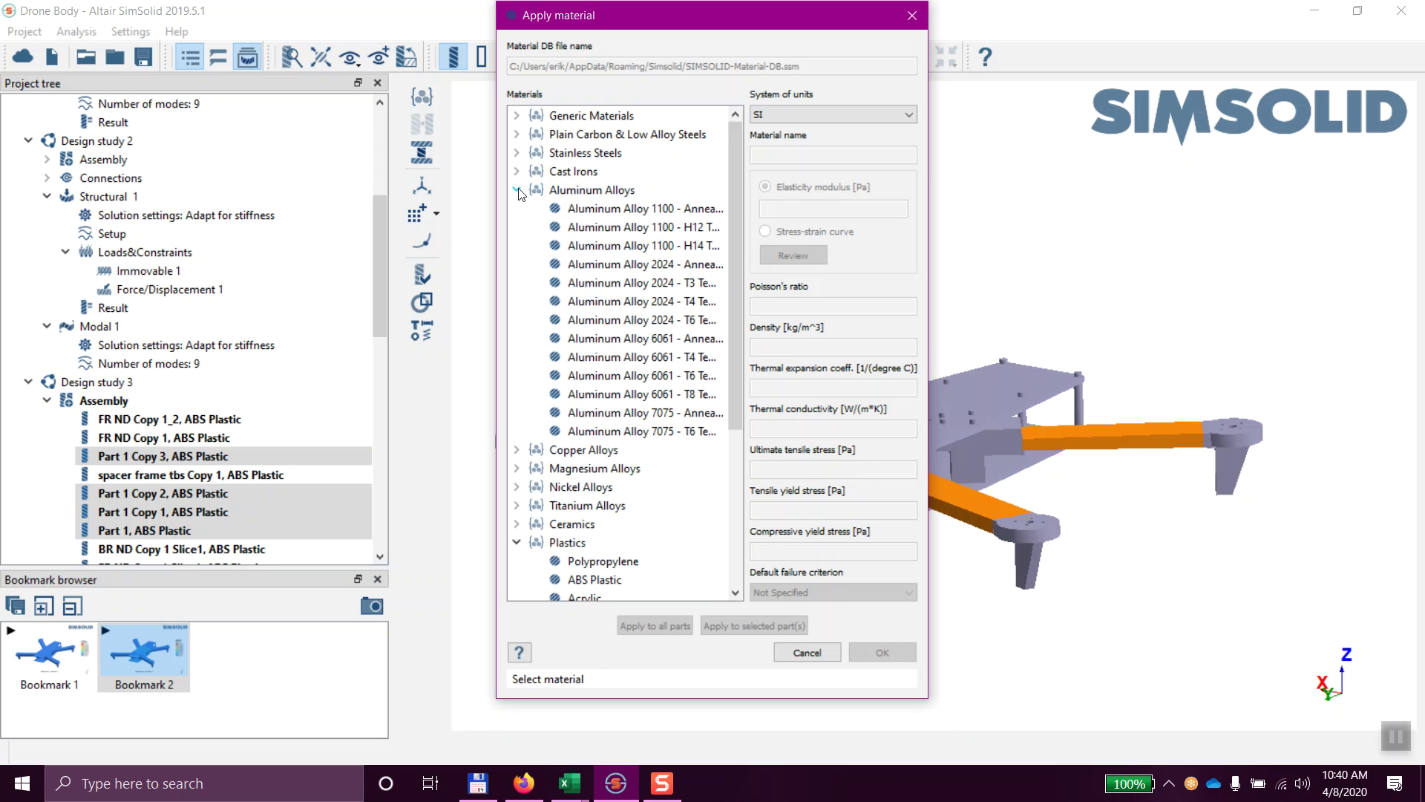
click(669, 431)
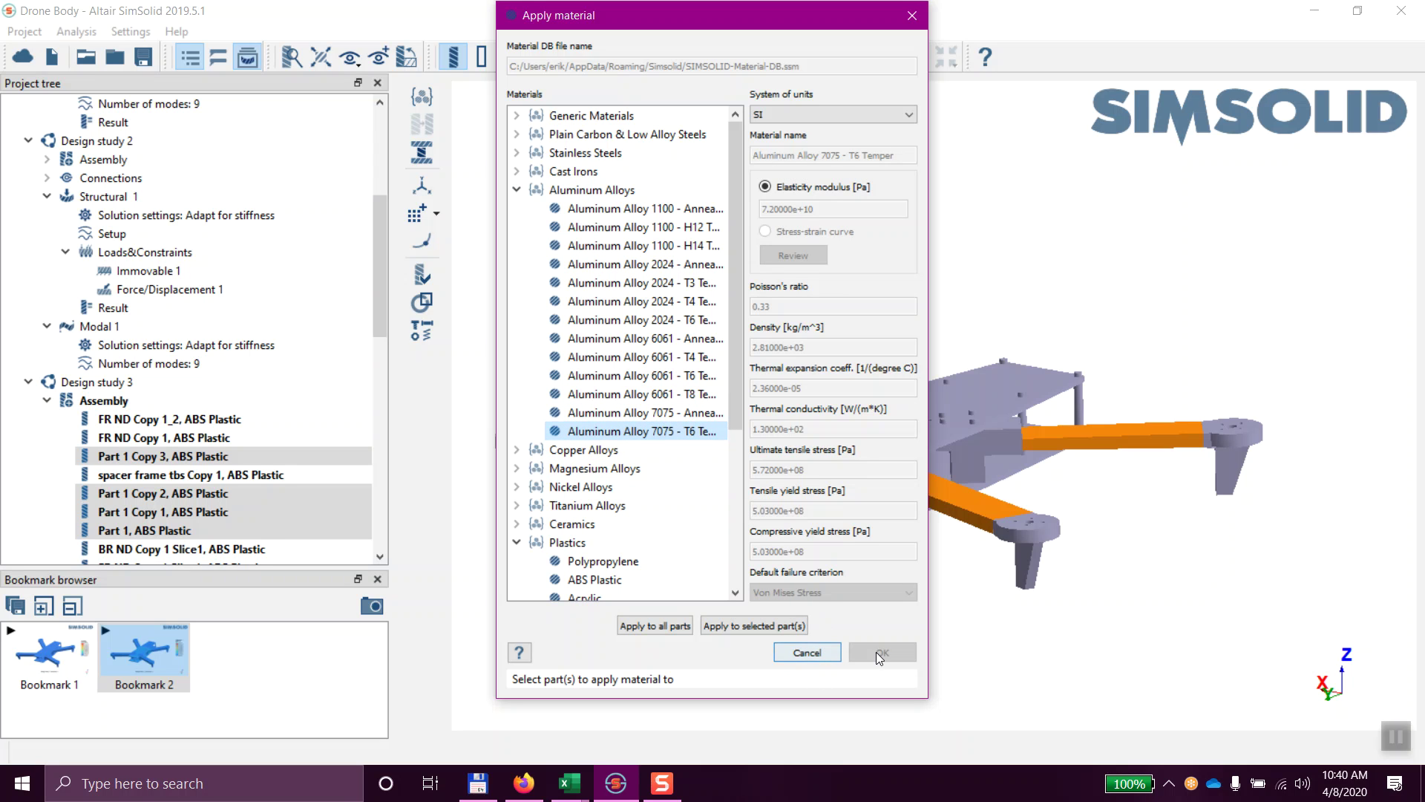
click(762, 628)
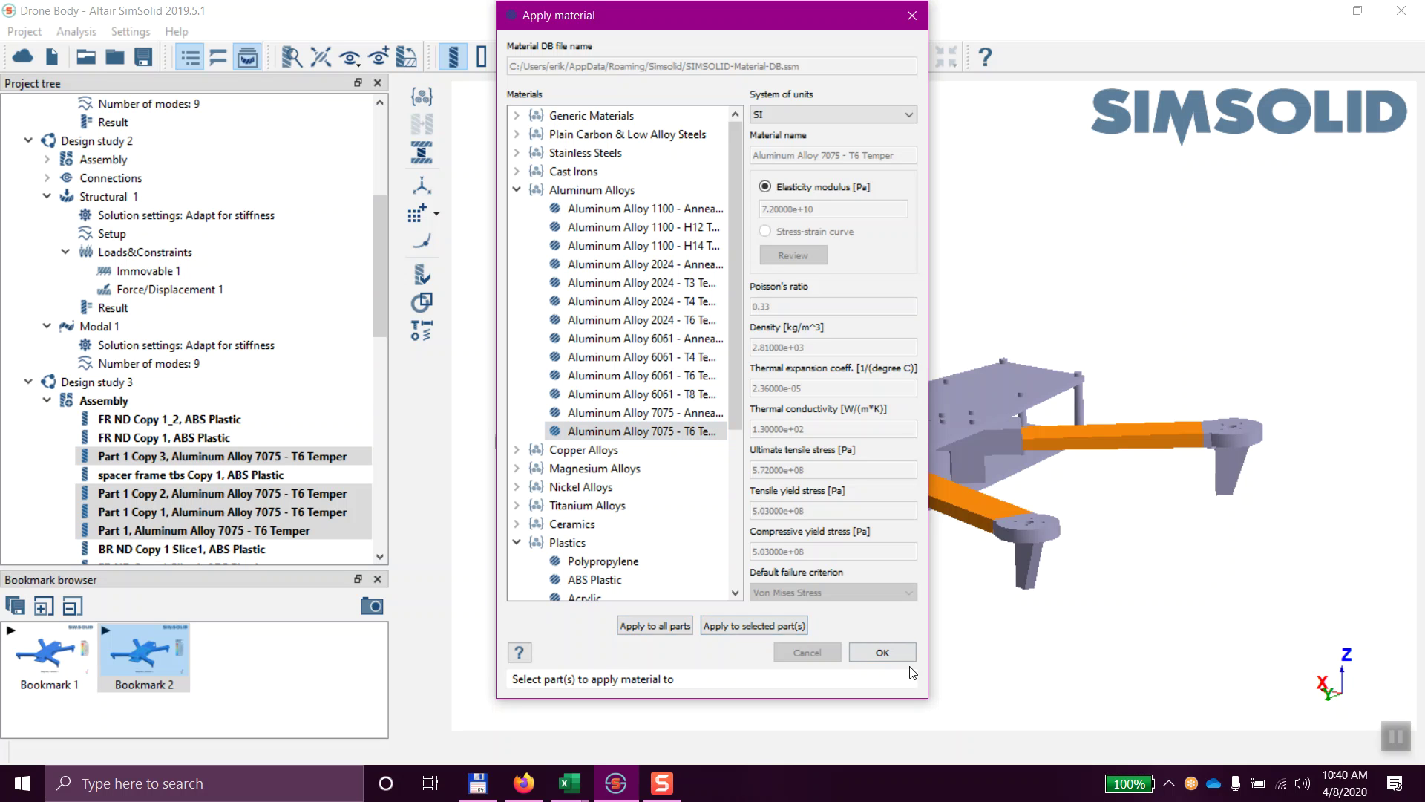
click(882, 652)
Step: Solve the Structural 1 analysis of Design study 3
drag(380, 326, 382, 537)
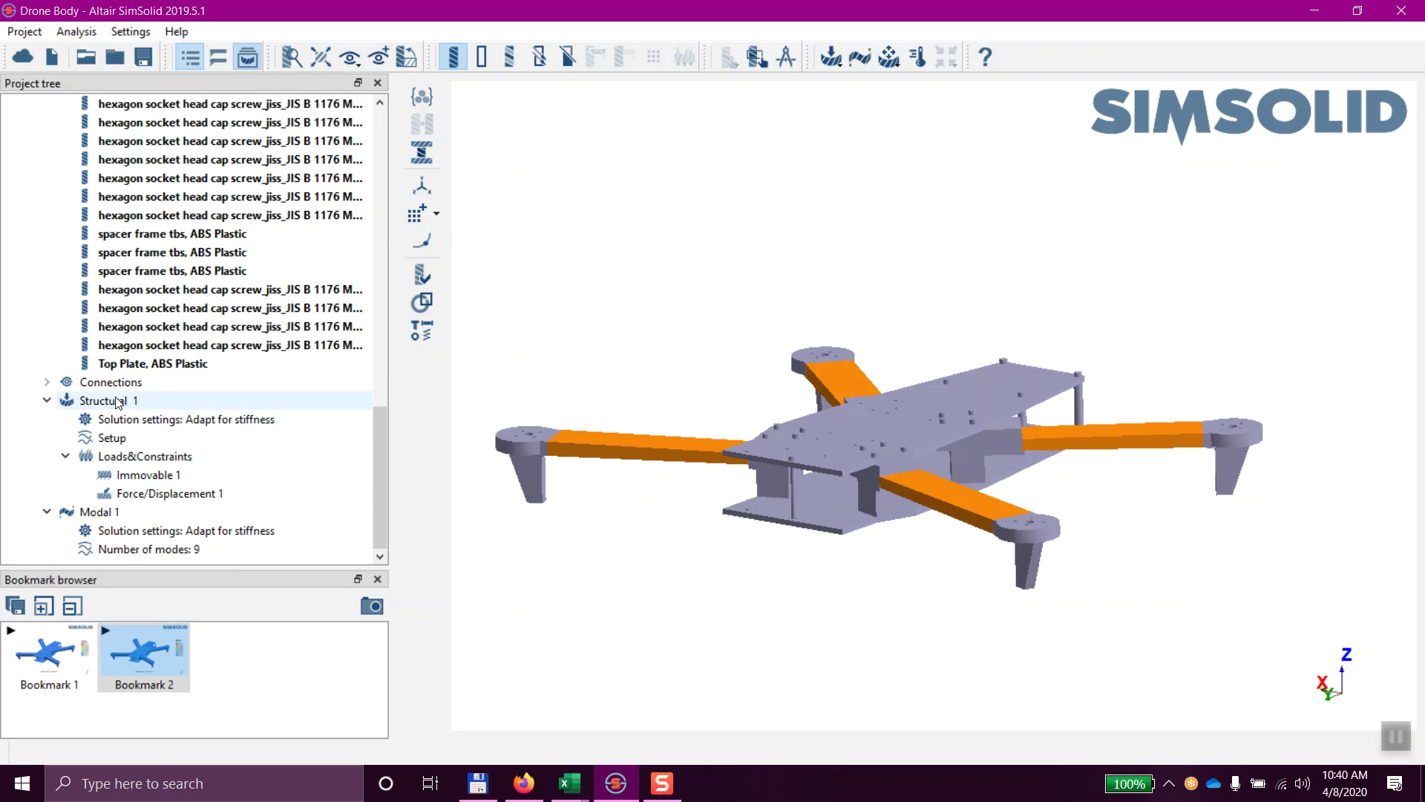
click(297, 401)
click(427, 543)
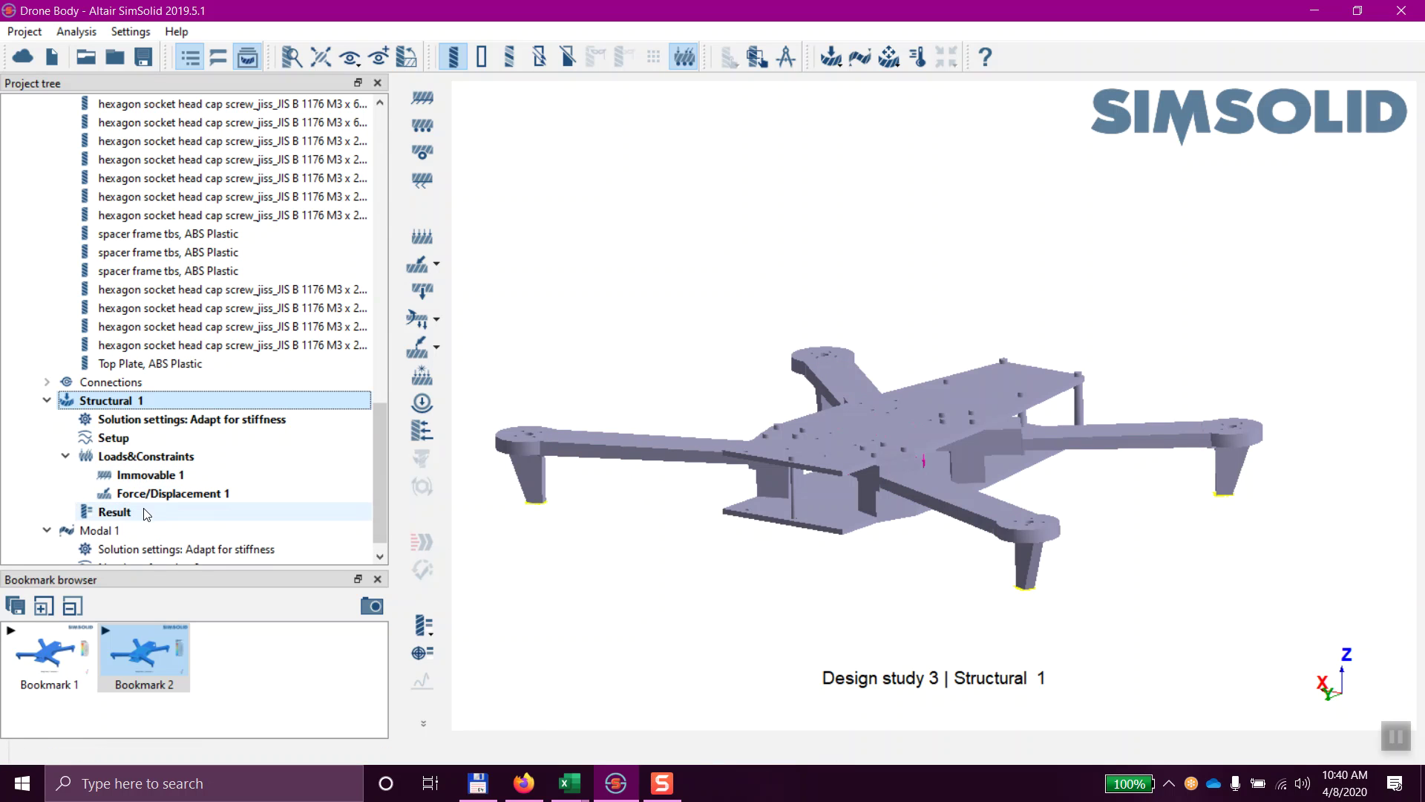
Step: View the Structural 1 Von Mises stress and displacement magnitude plots with Bookmark 1 and Bookmark 2 to compare against Design study 3
click(113, 512)
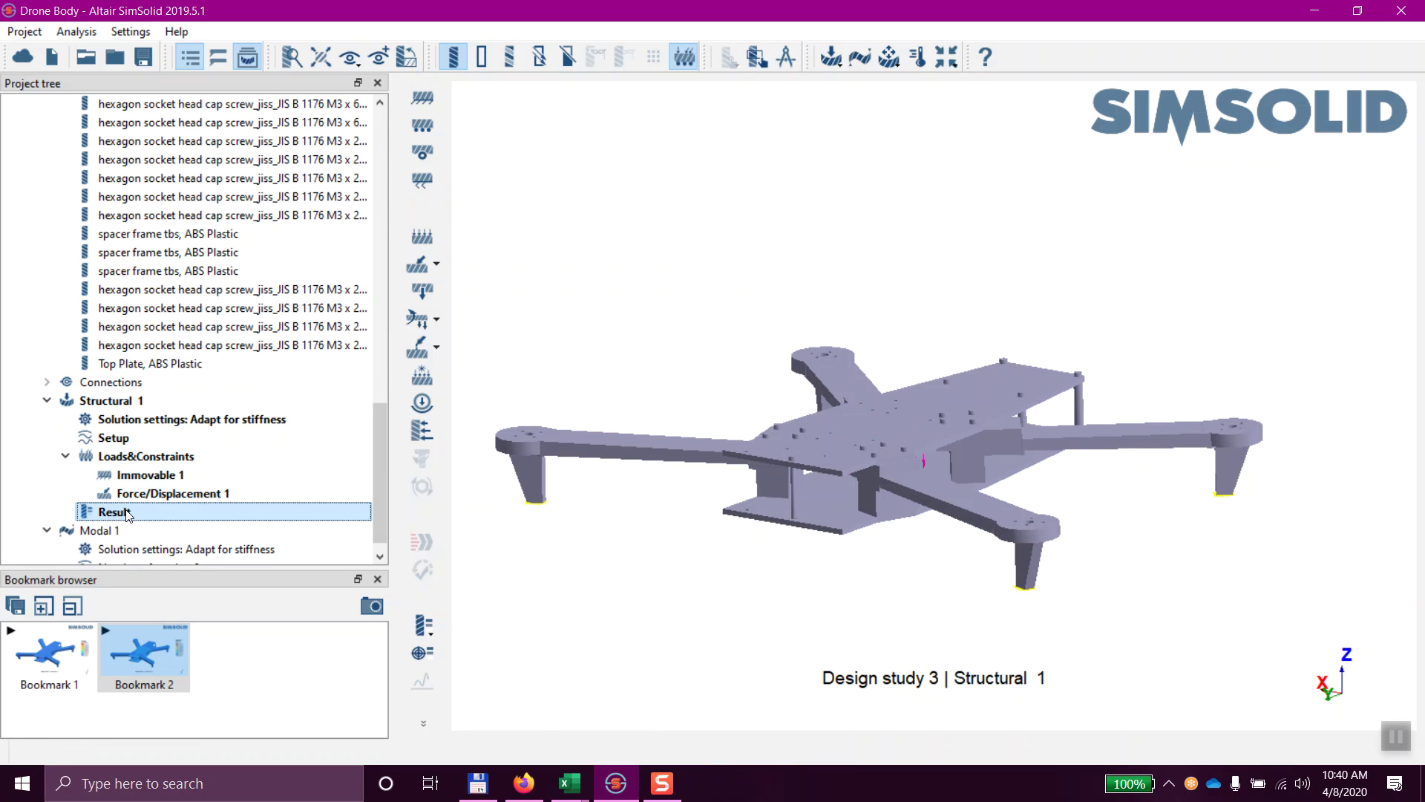
click(54, 665)
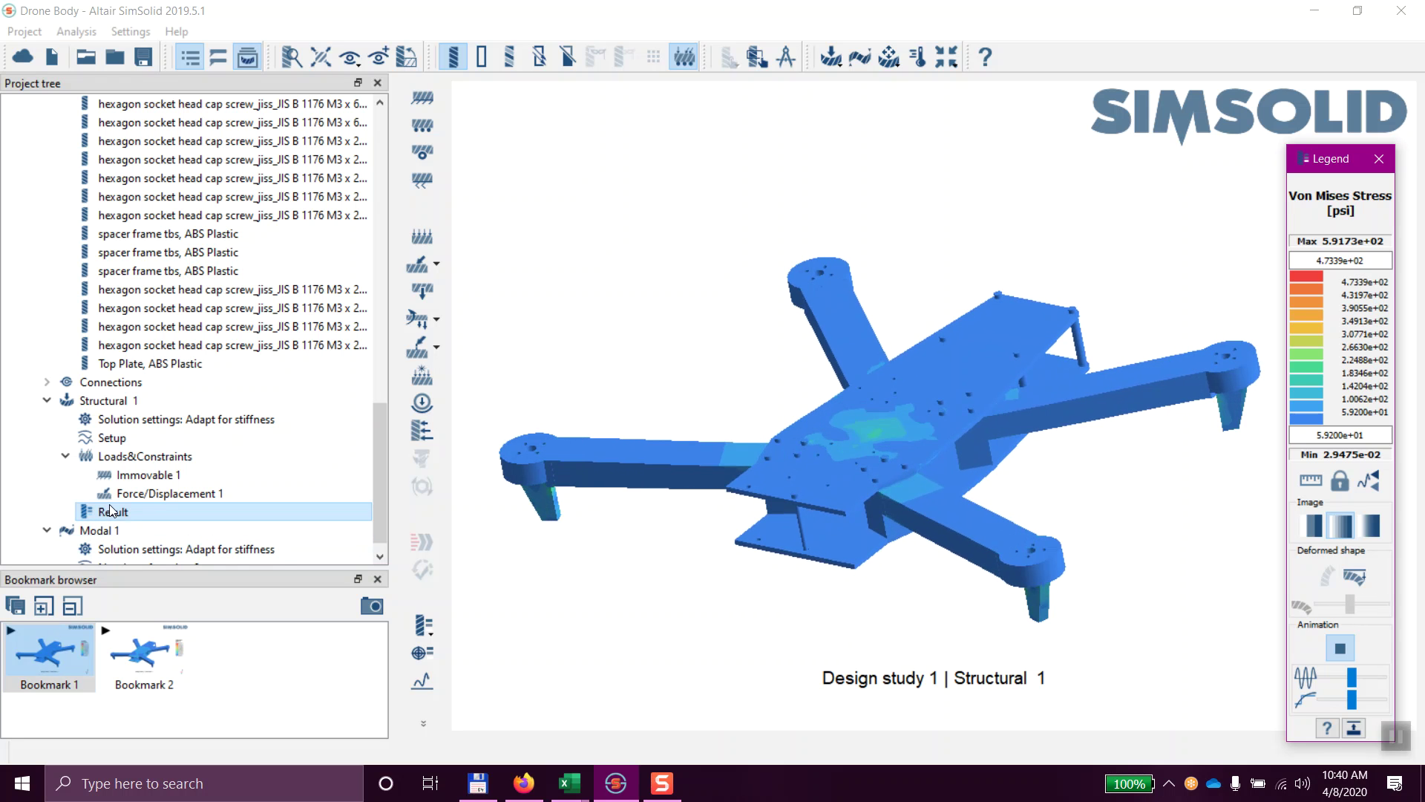
scroll(111, 510, down, 1)
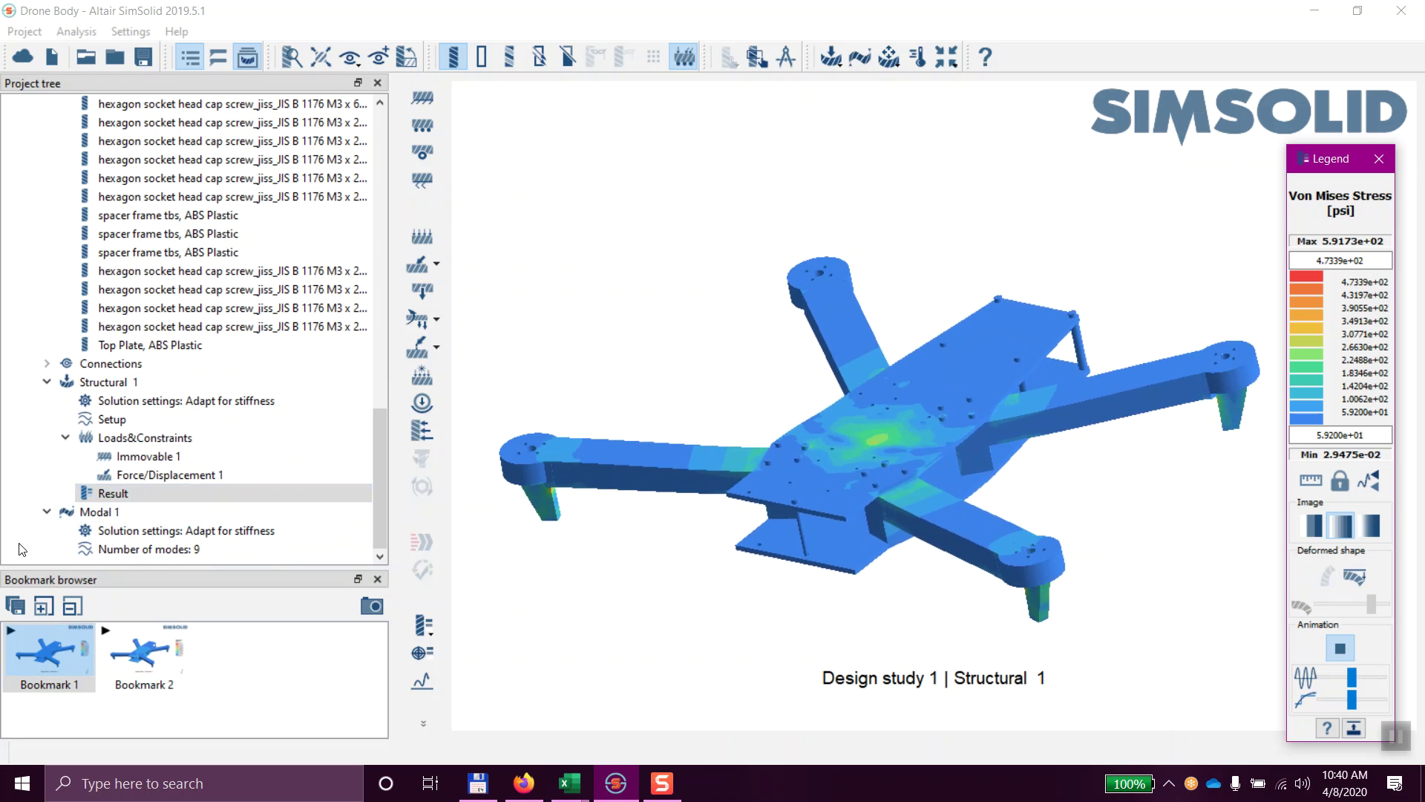
click(141, 653)
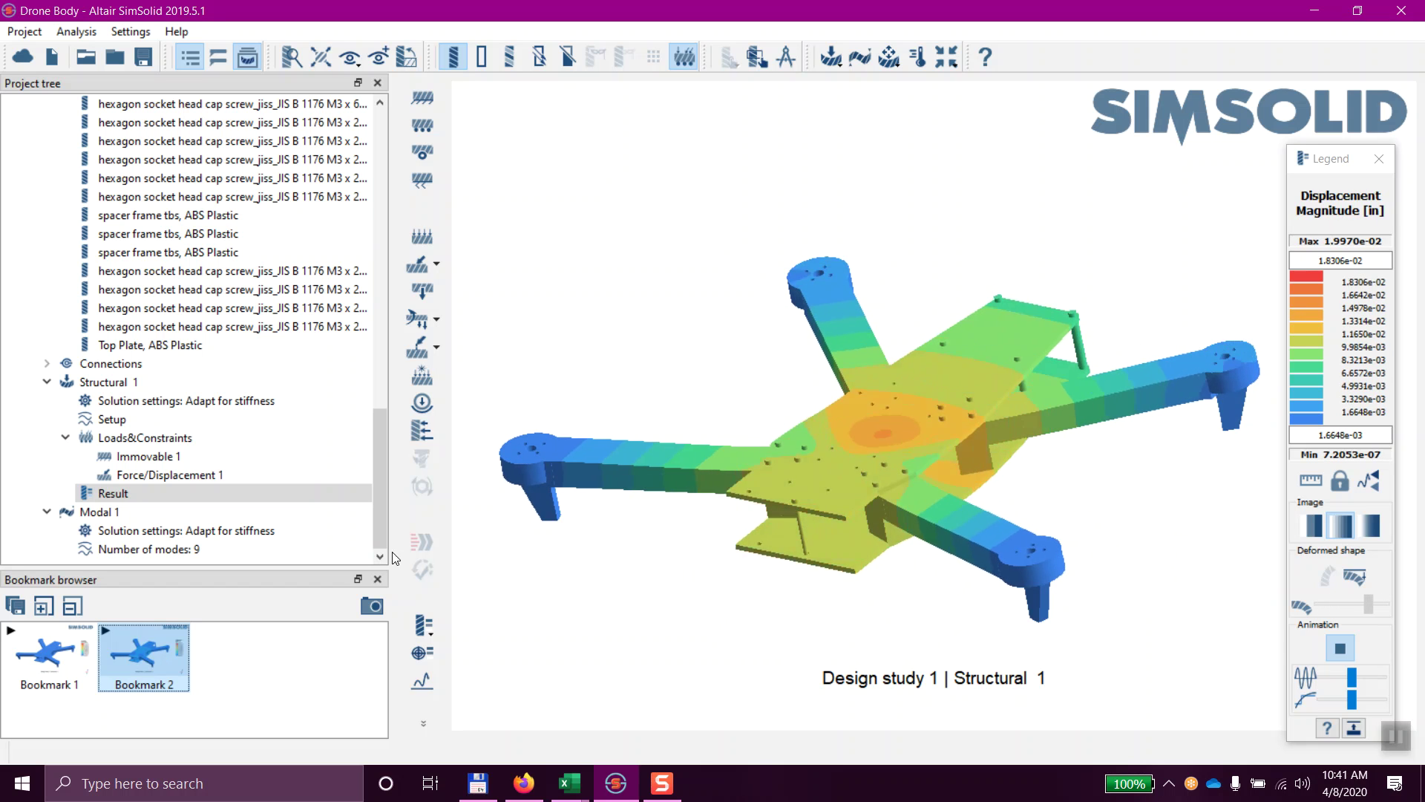
Step: Make another copy of Design study 2 as an additional design study
scroll(128, 418, up, 4)
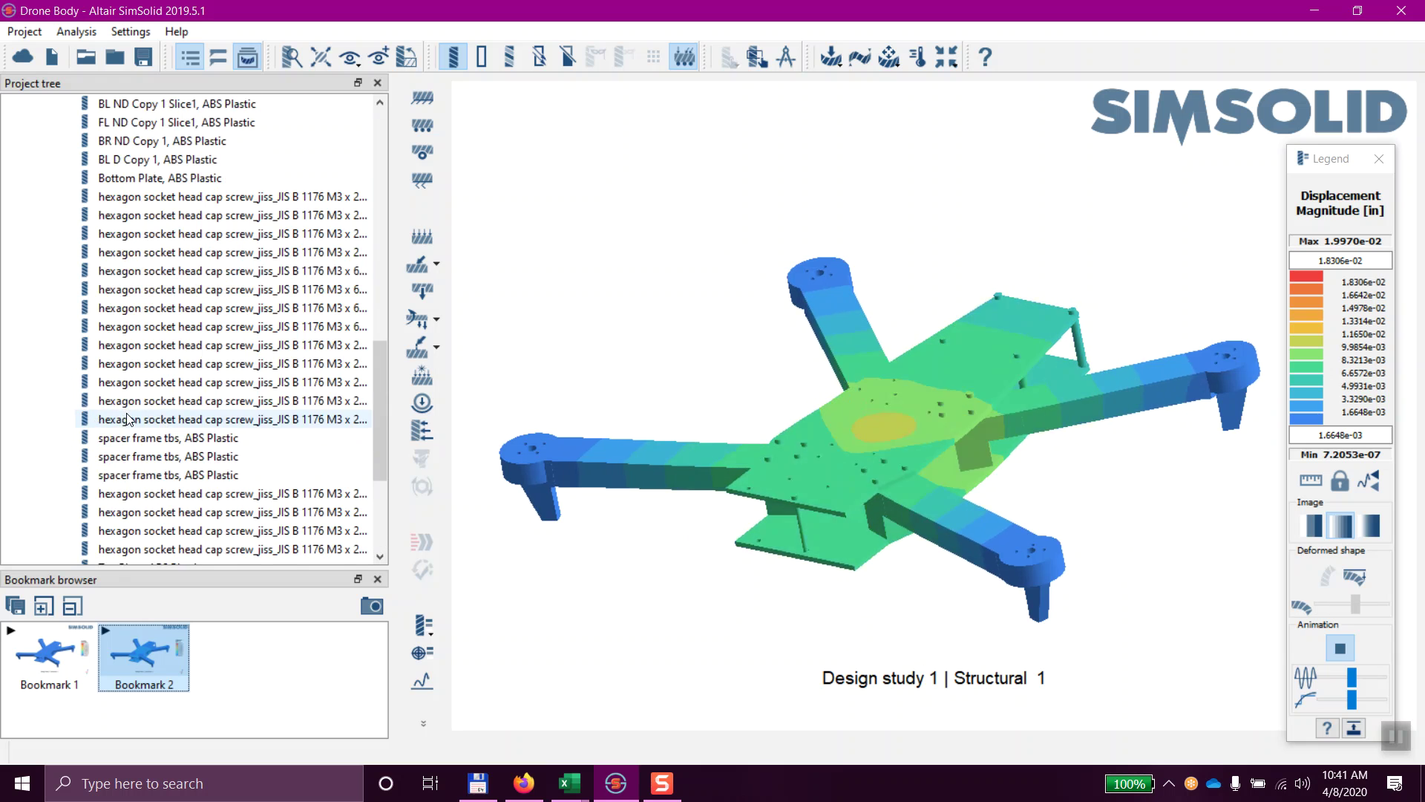
scroll(127, 418, up, 7)
scroll(88, 406, down, 2)
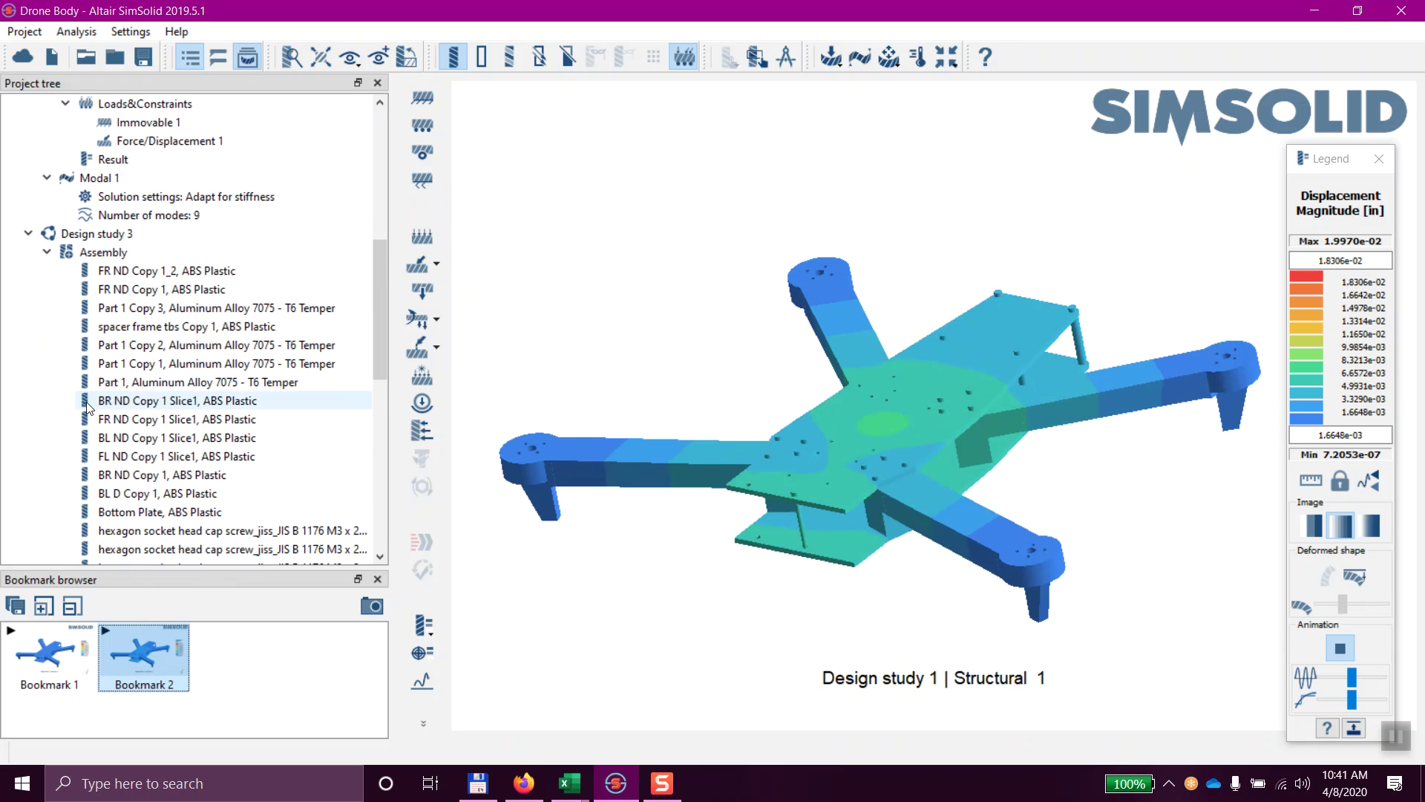
scroll(206, 321, up, 2)
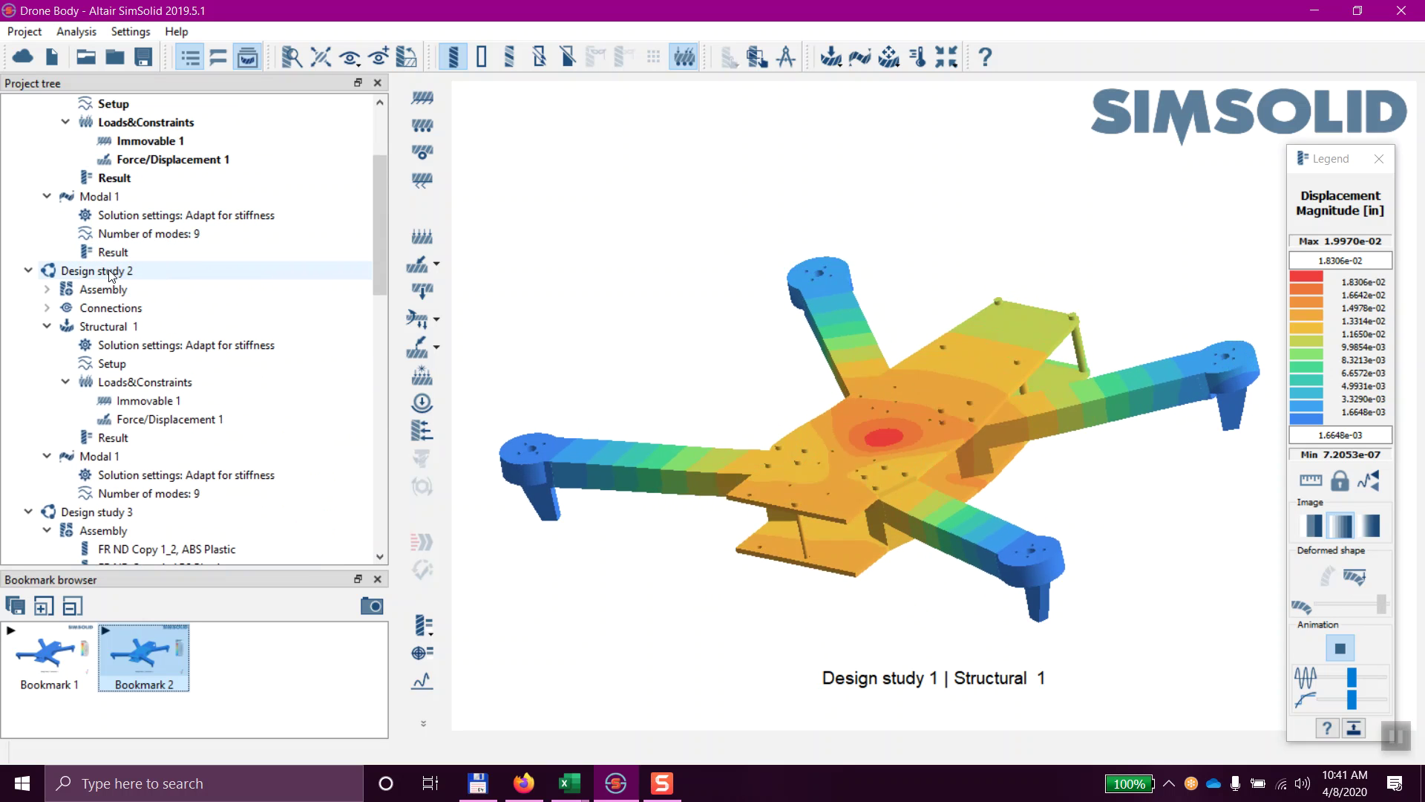
scroll(137, 312, up, 3)
scroll(141, 315, down, 2)
click(78, 308)
right_click(78, 308)
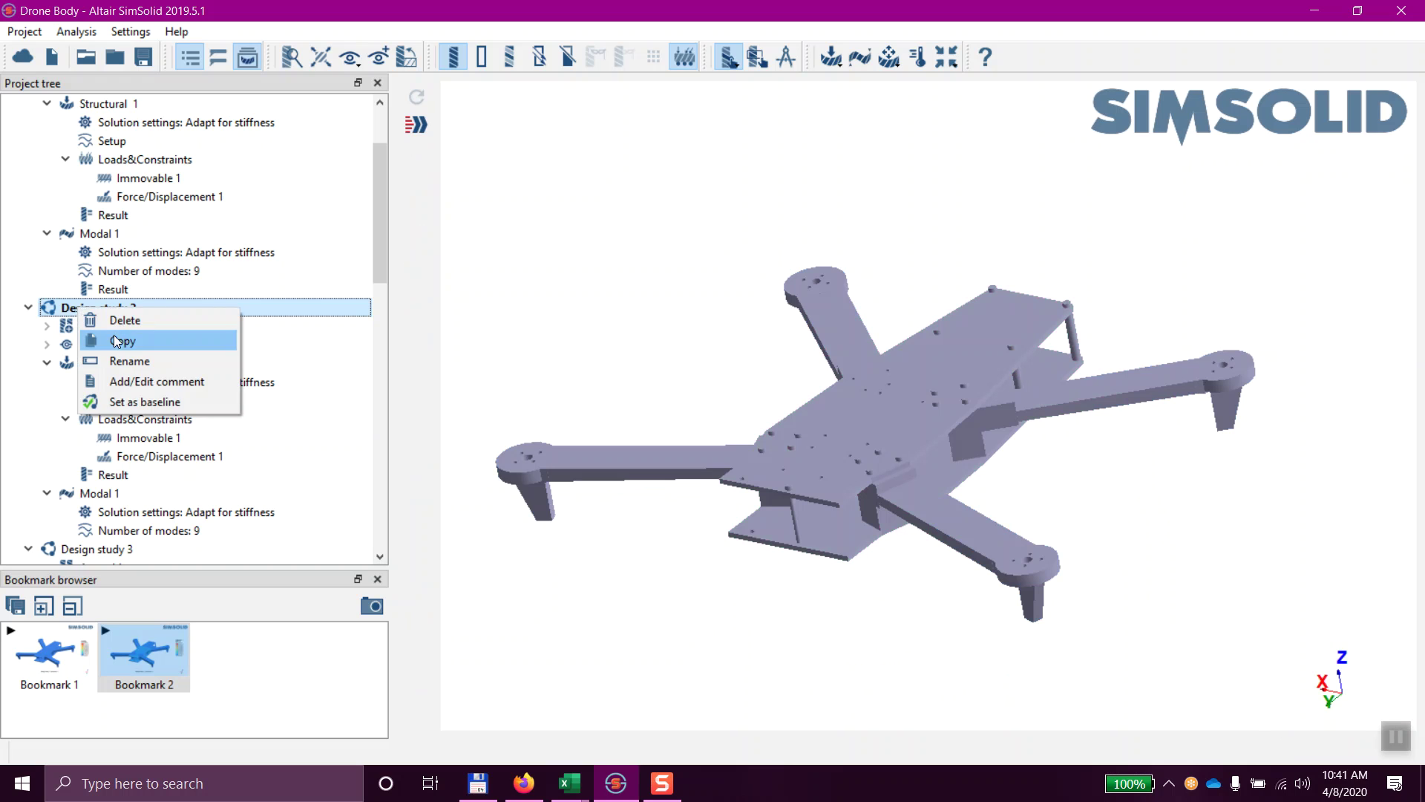
click(111, 342)
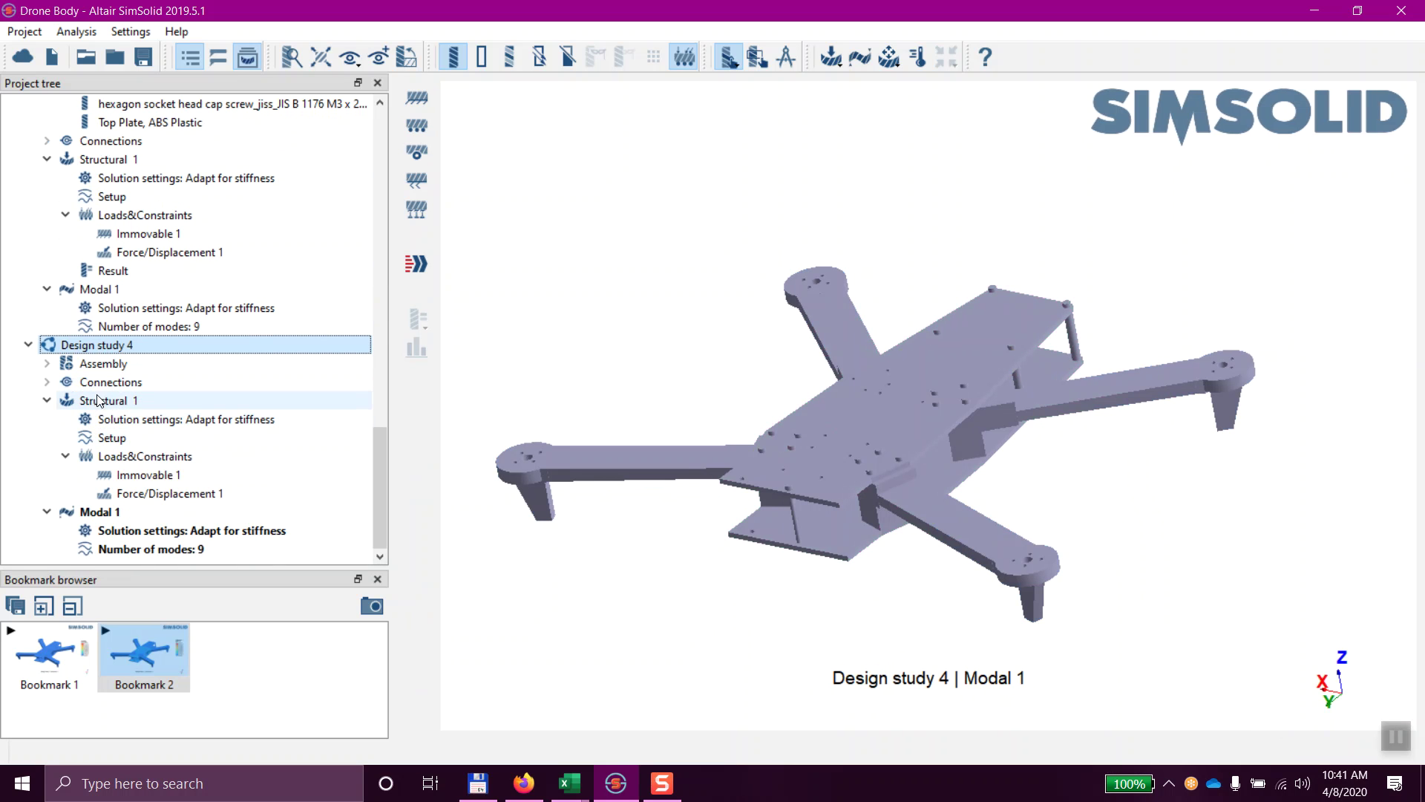
Step: Apply Aluminum Alloy 7075 - T6 Temper to the four arm parts of the Design study 4 assembly
click(669, 465)
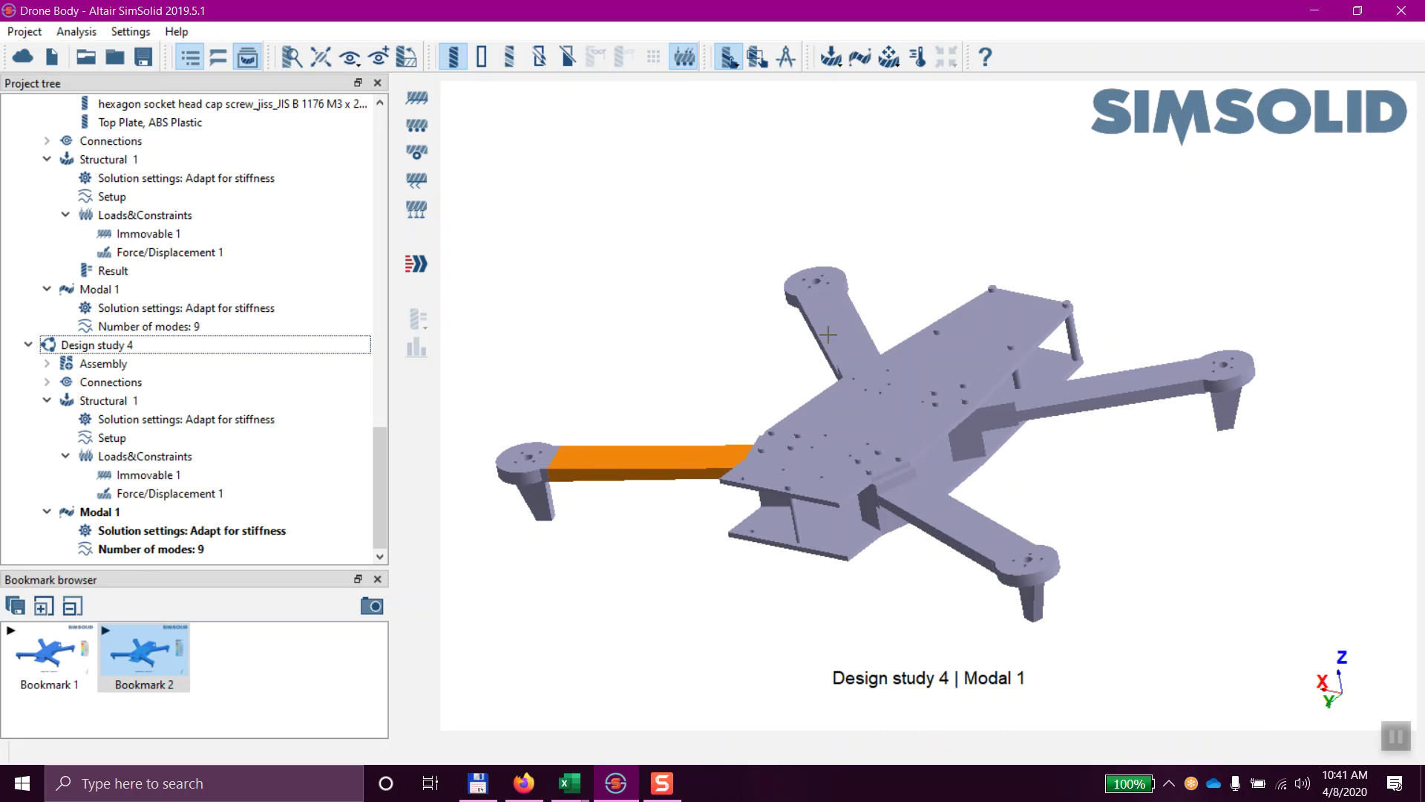
ctrl+click(979, 527)
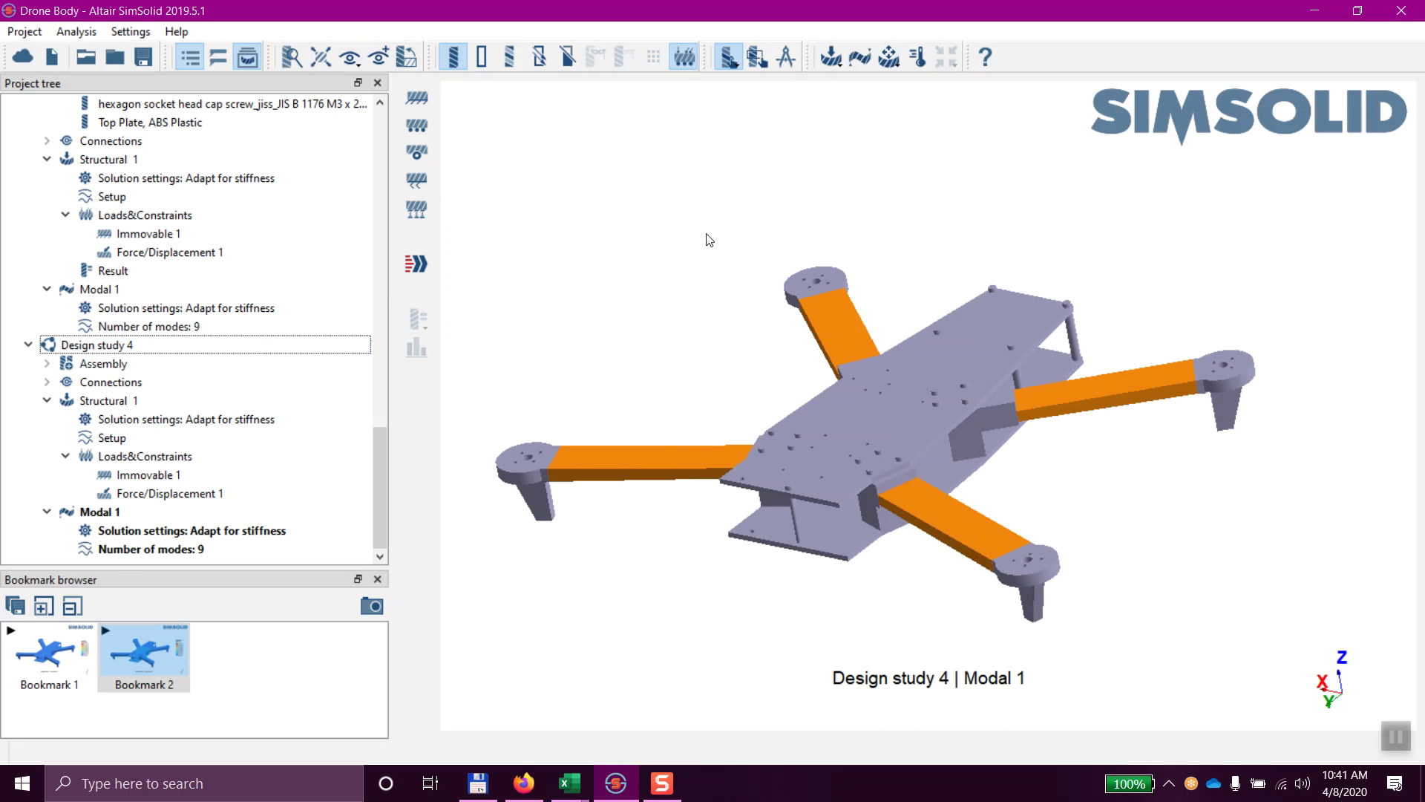
click(103, 363)
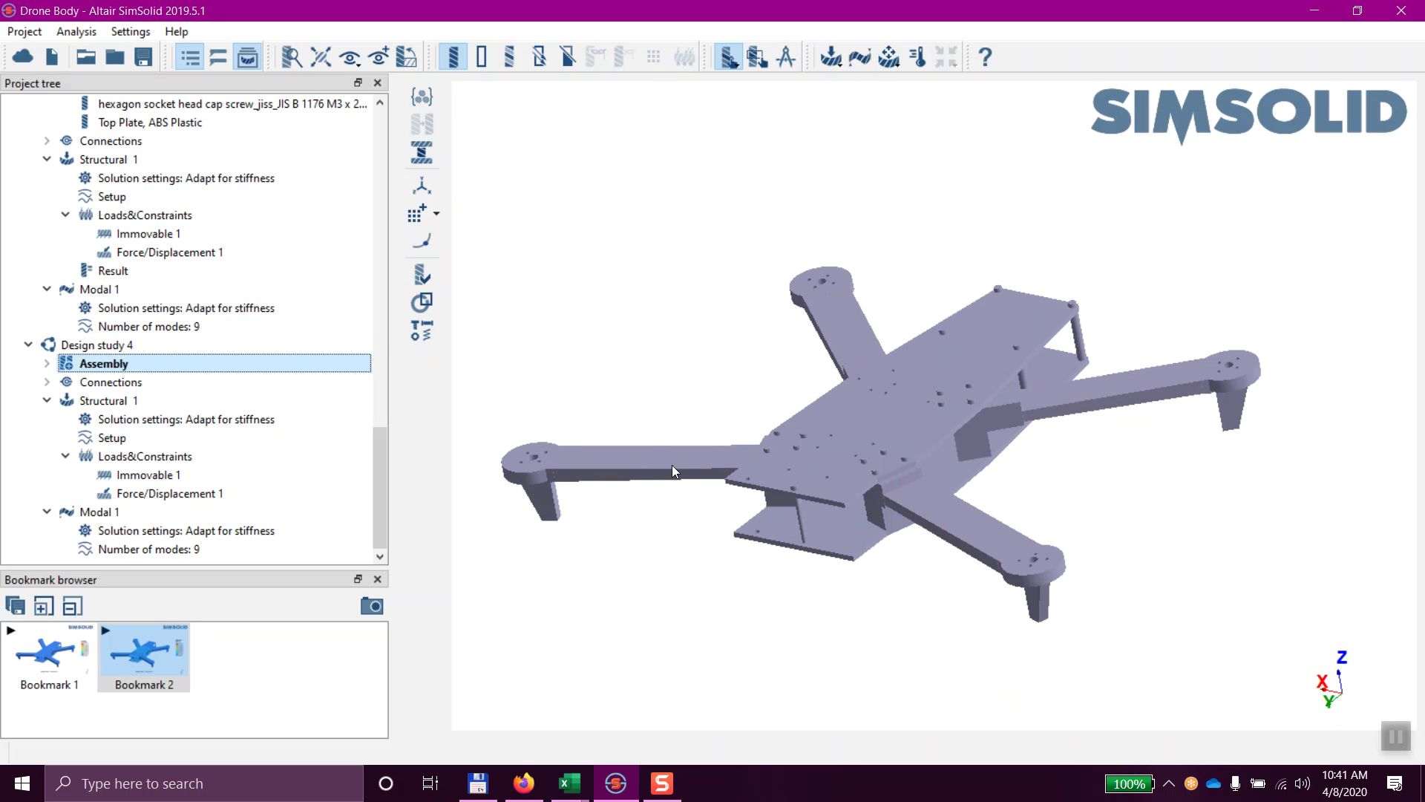
click(623, 450)
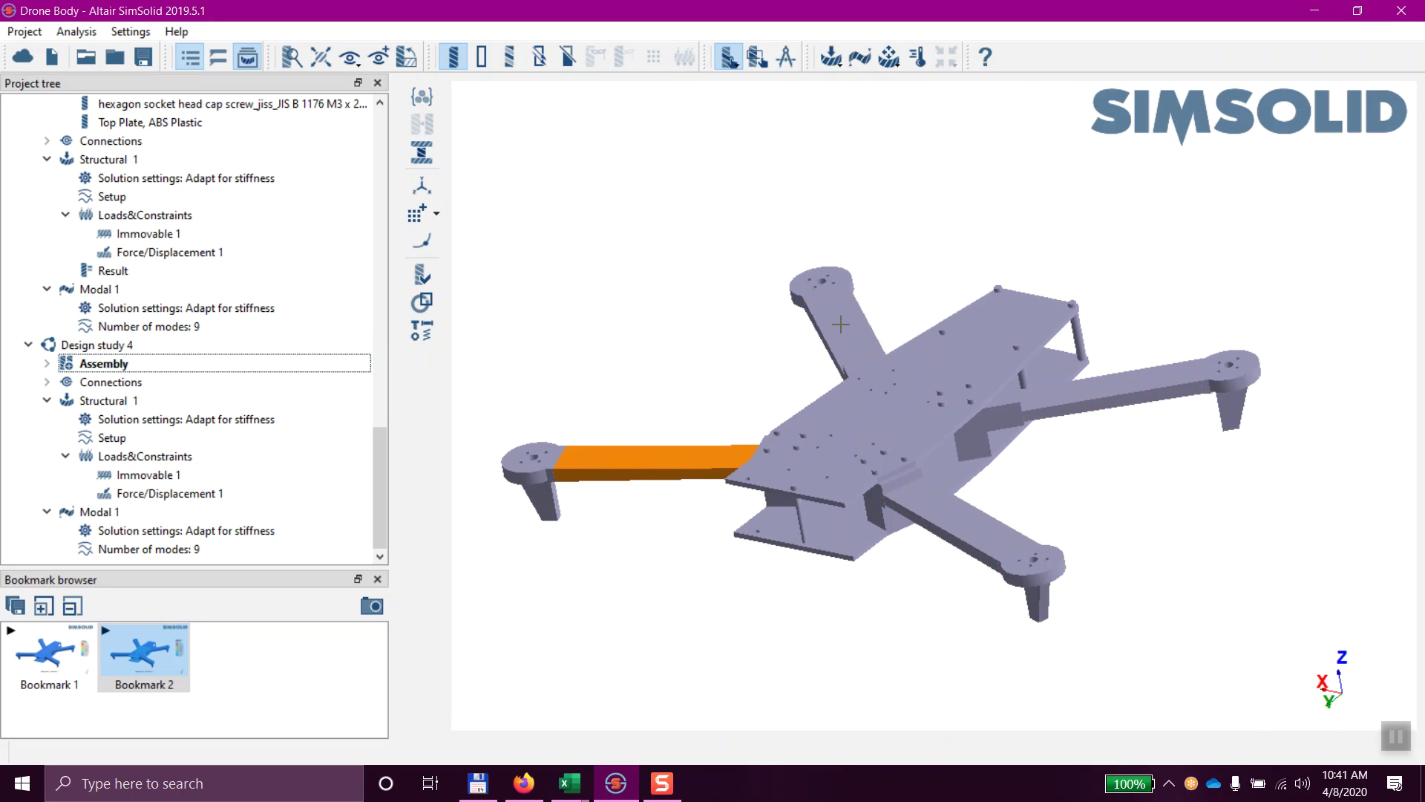
click(1110, 375)
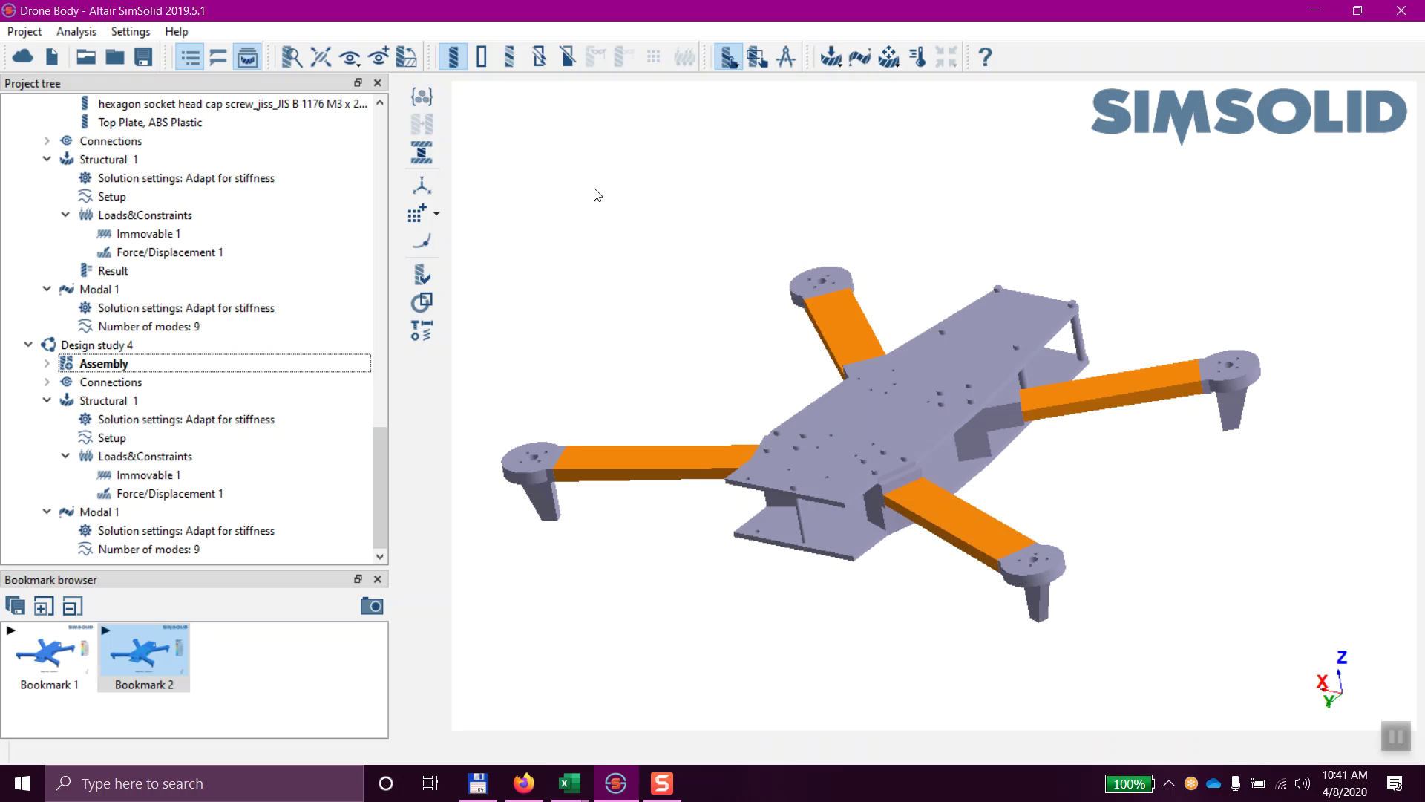
click(423, 96)
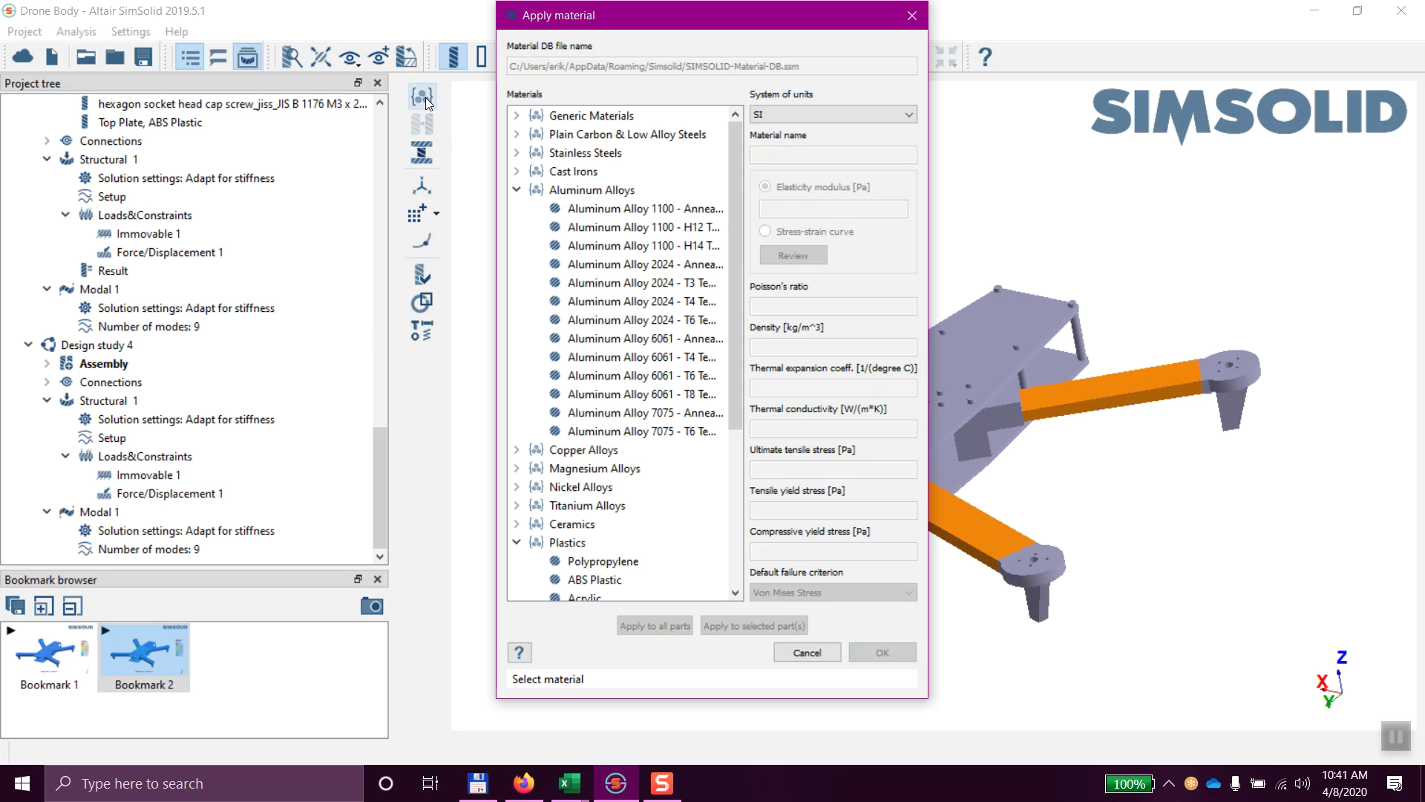
click(663, 432)
click(754, 626)
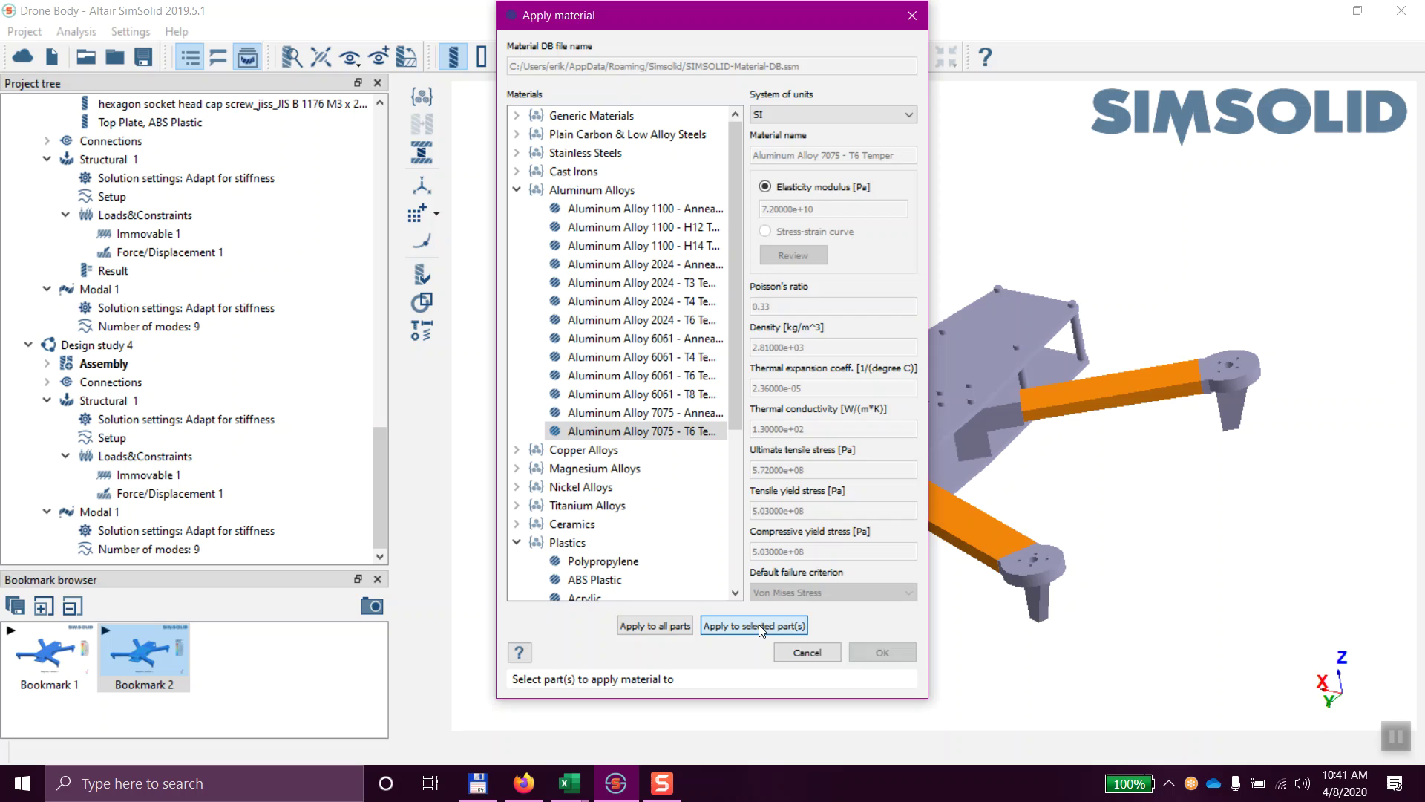
click(882, 652)
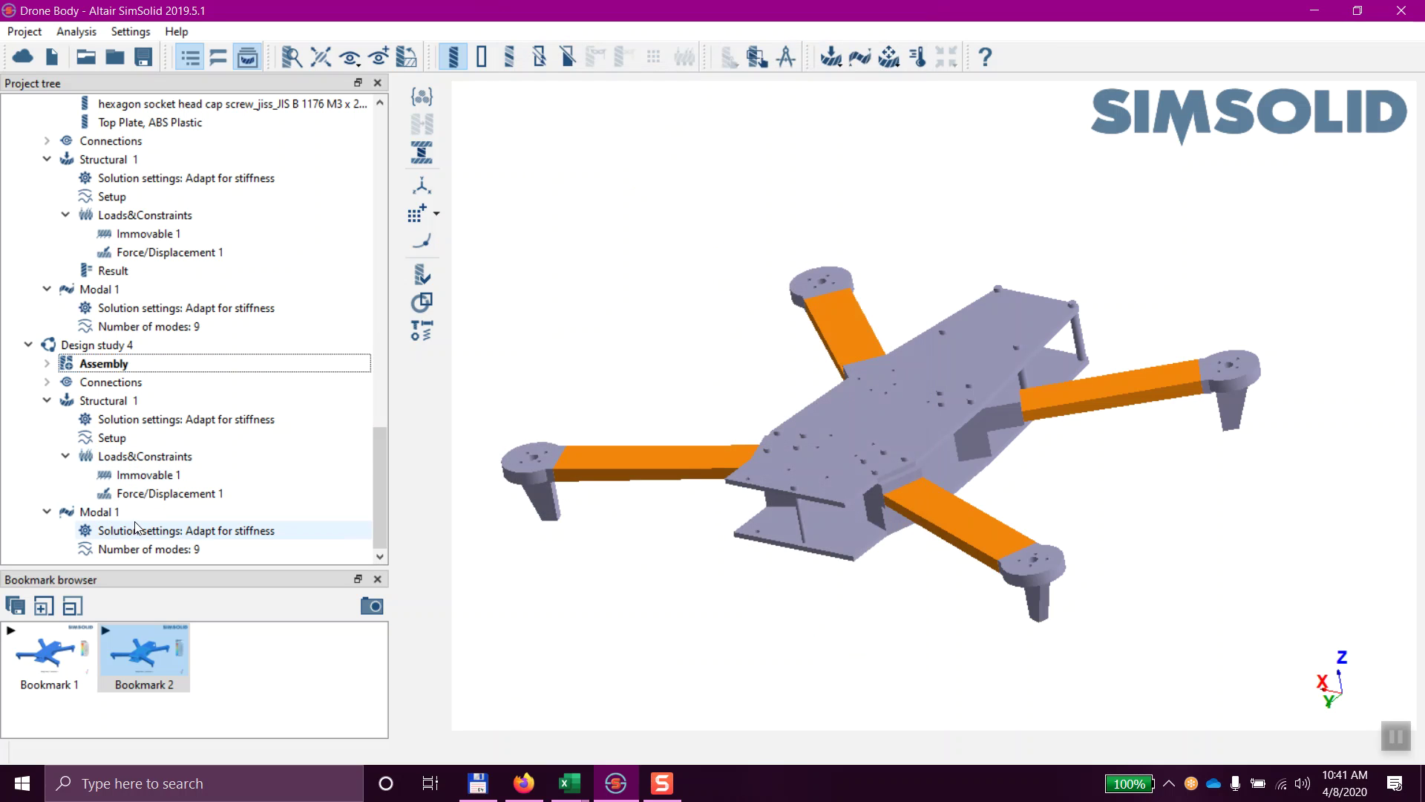
Step: Solve the Structural 1 analysis of Design study 4
click(107, 401)
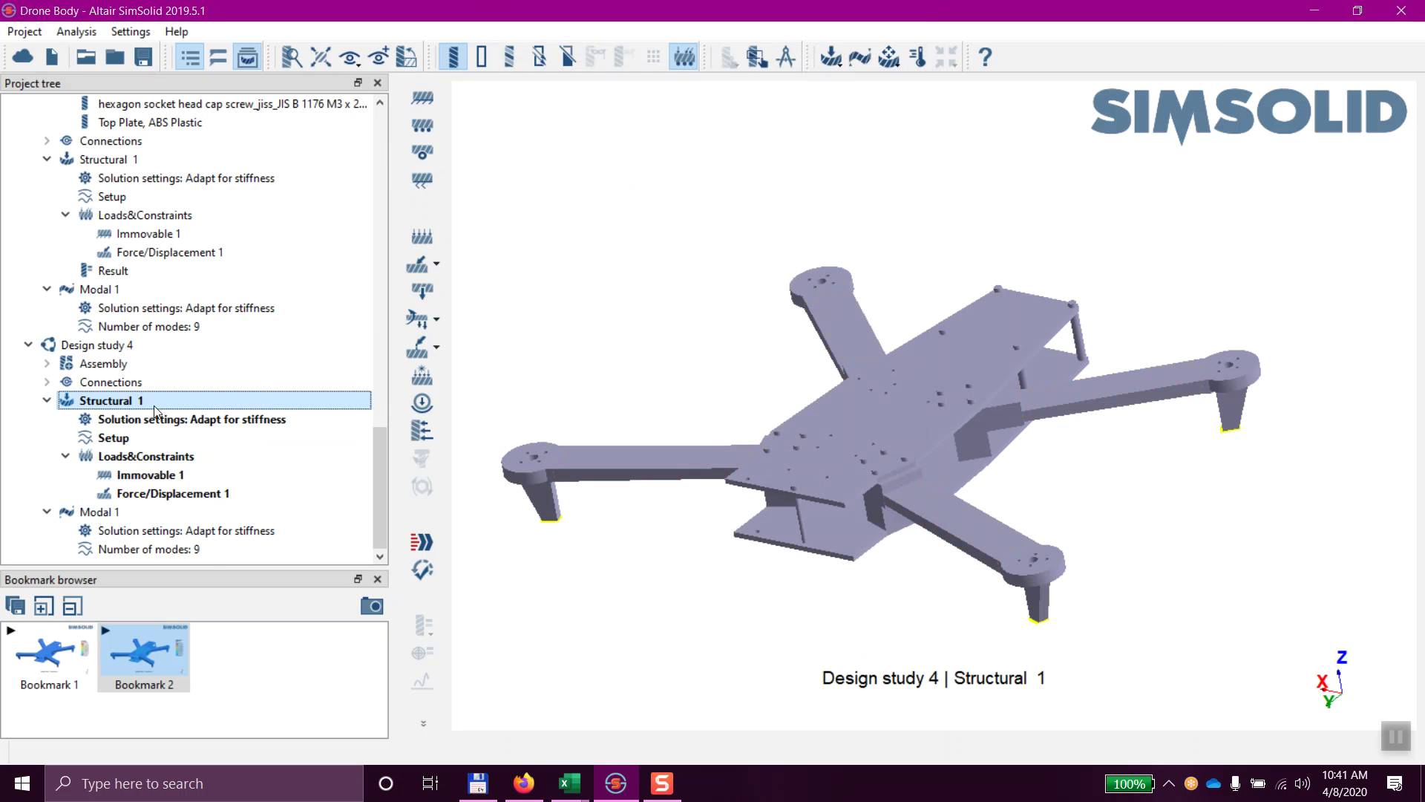
click(420, 544)
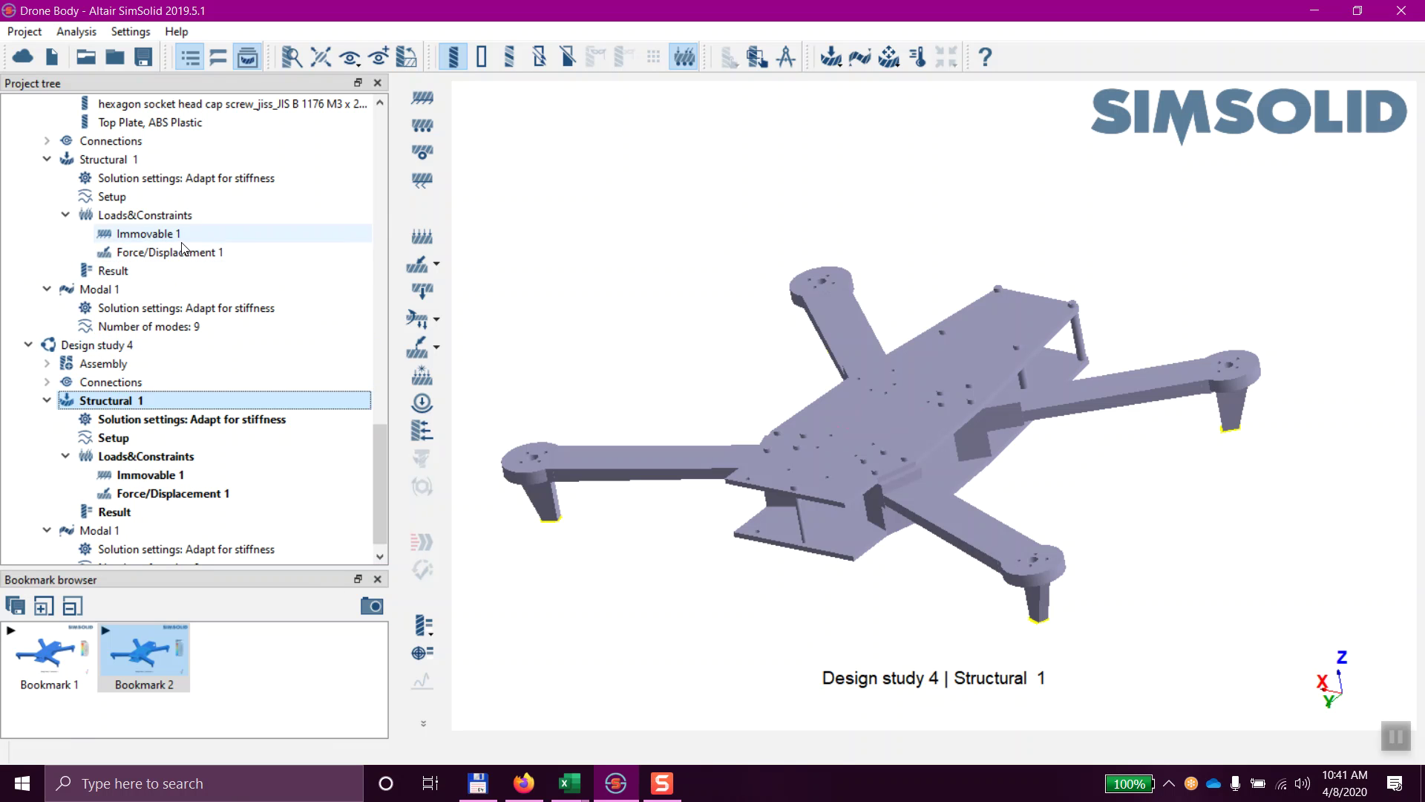
scroll(182, 249, up, 5)
scroll(148, 371, down, 5)
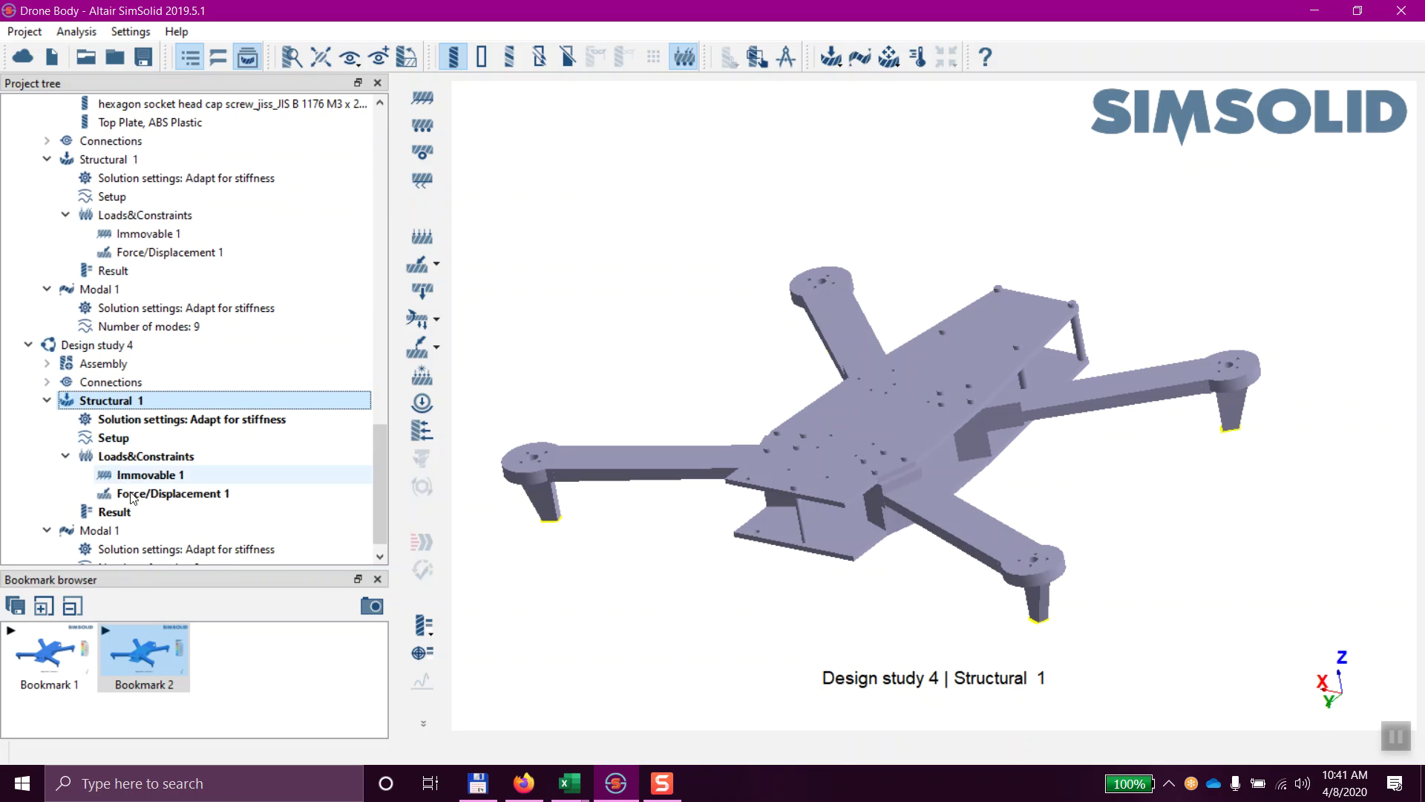
Step: Compare the Structural 1 Von Mises stress plots of Design study 1 and Design study 4, using Bookmark 1
click(115, 513)
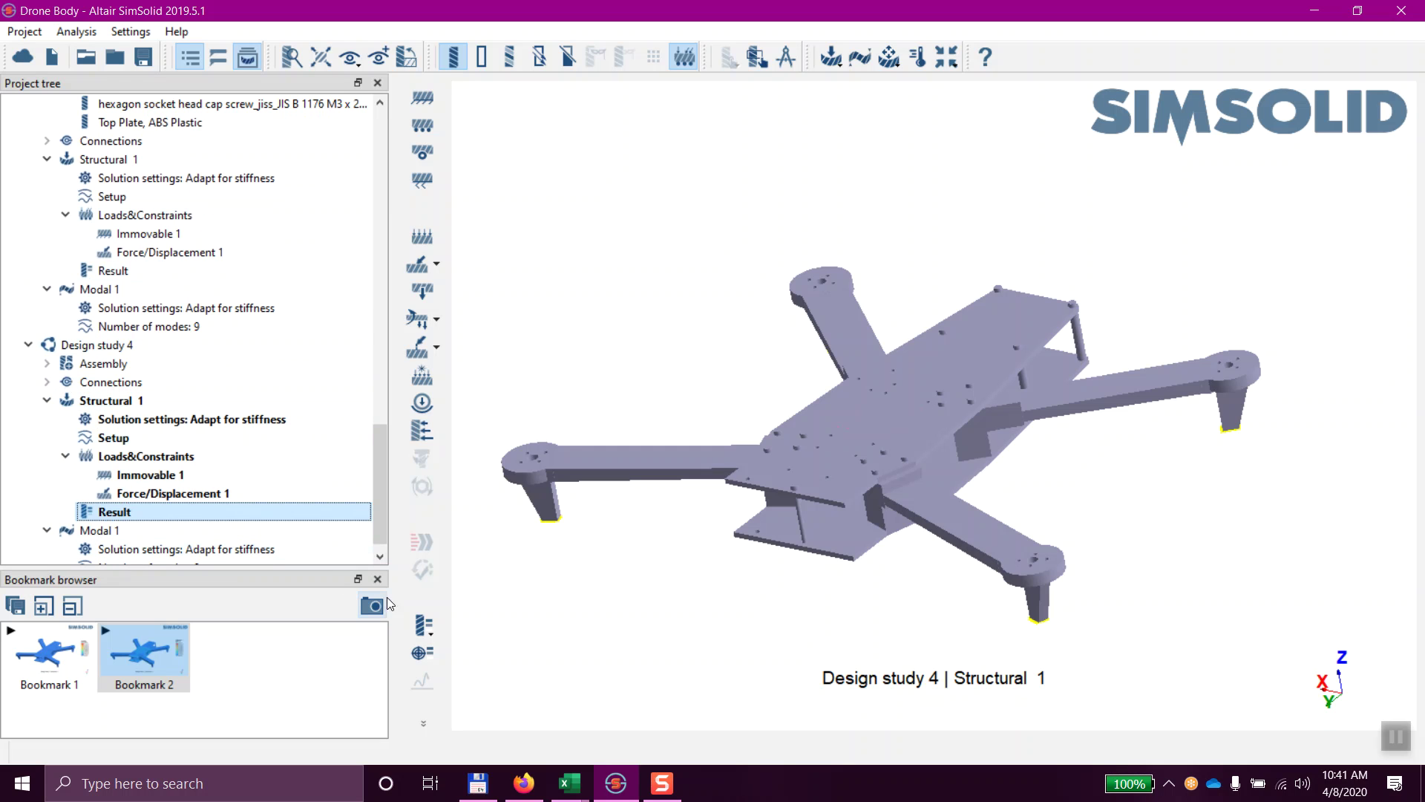
click(46, 656)
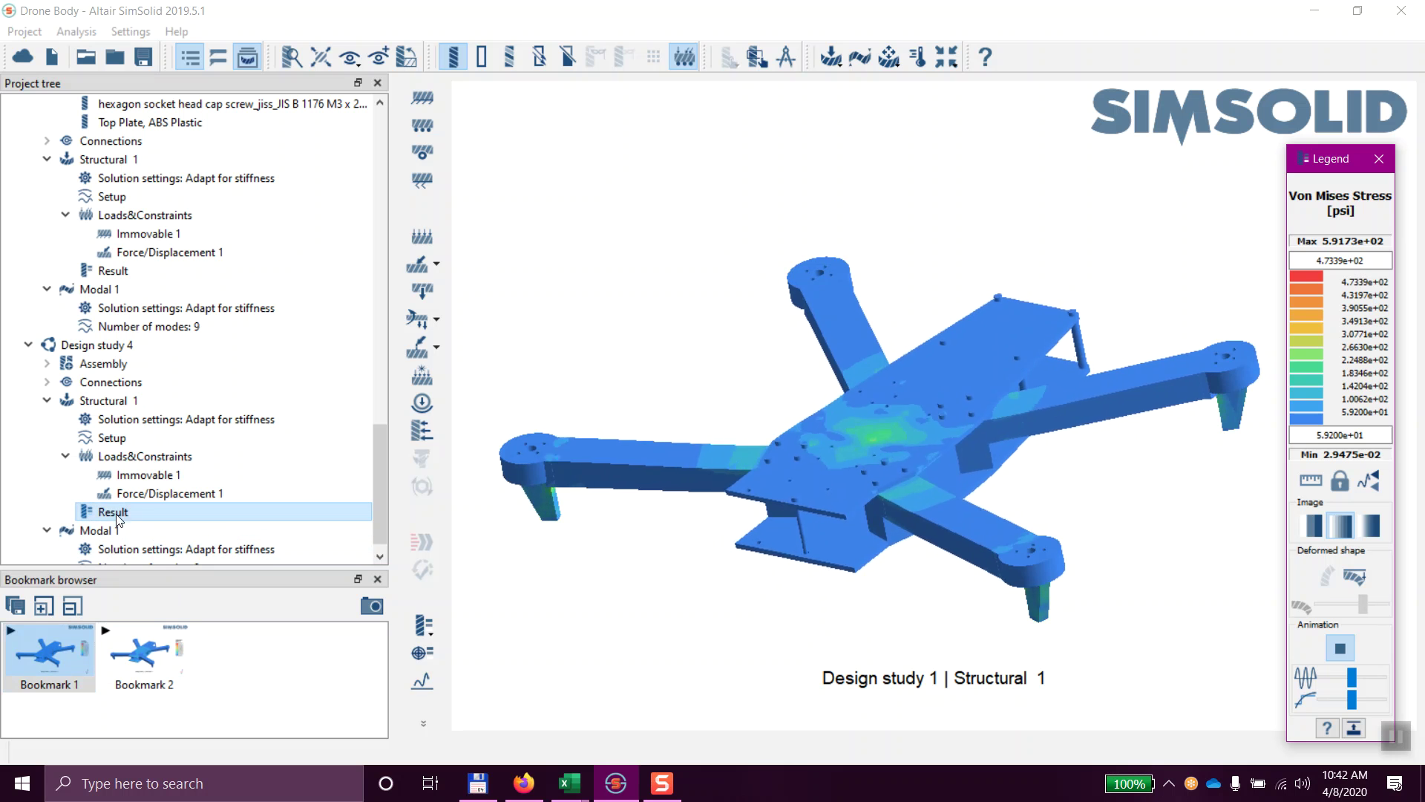
click(115, 513)
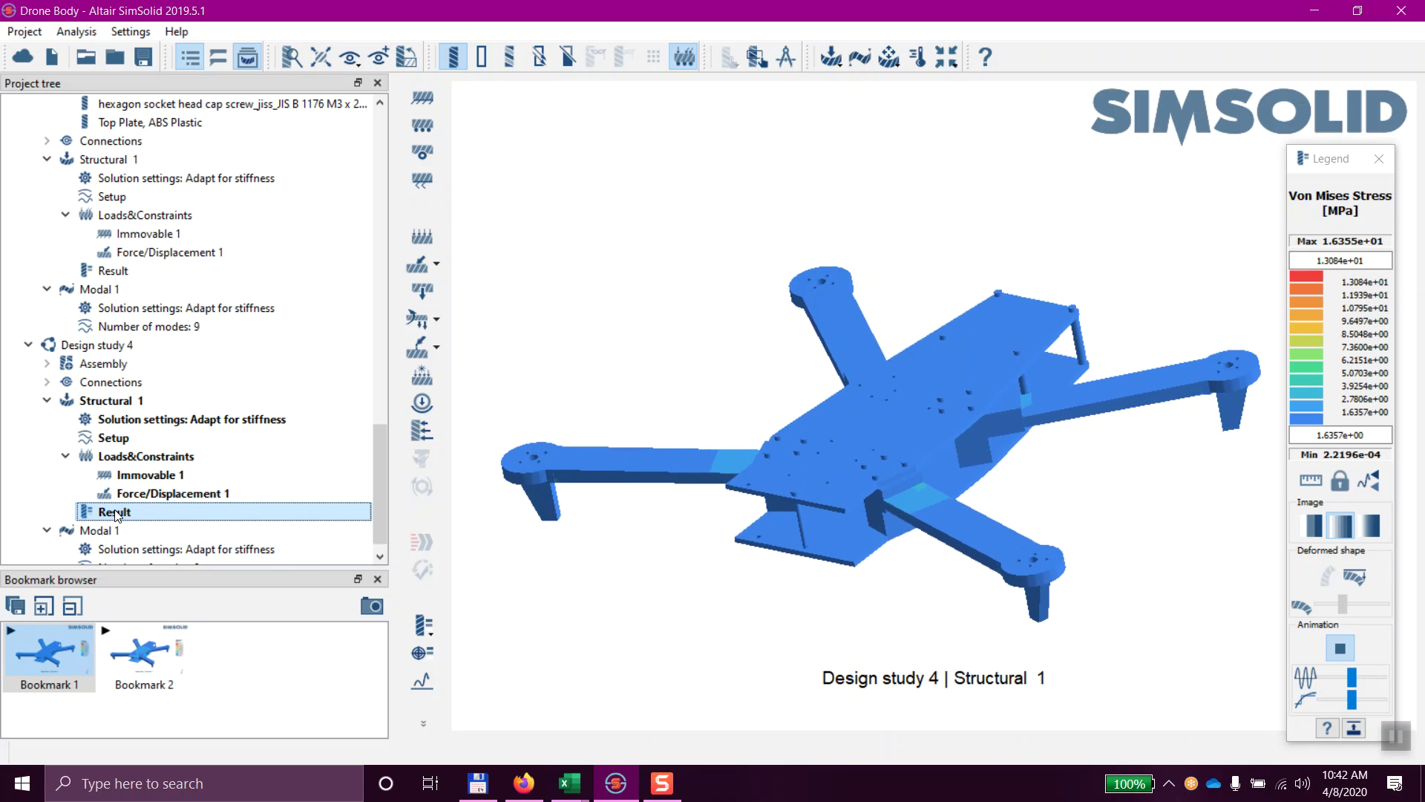
Step: Display the displacement magnitude plot for the Structural 1 result of Design study 4 using Bookmark 2
click(146, 672)
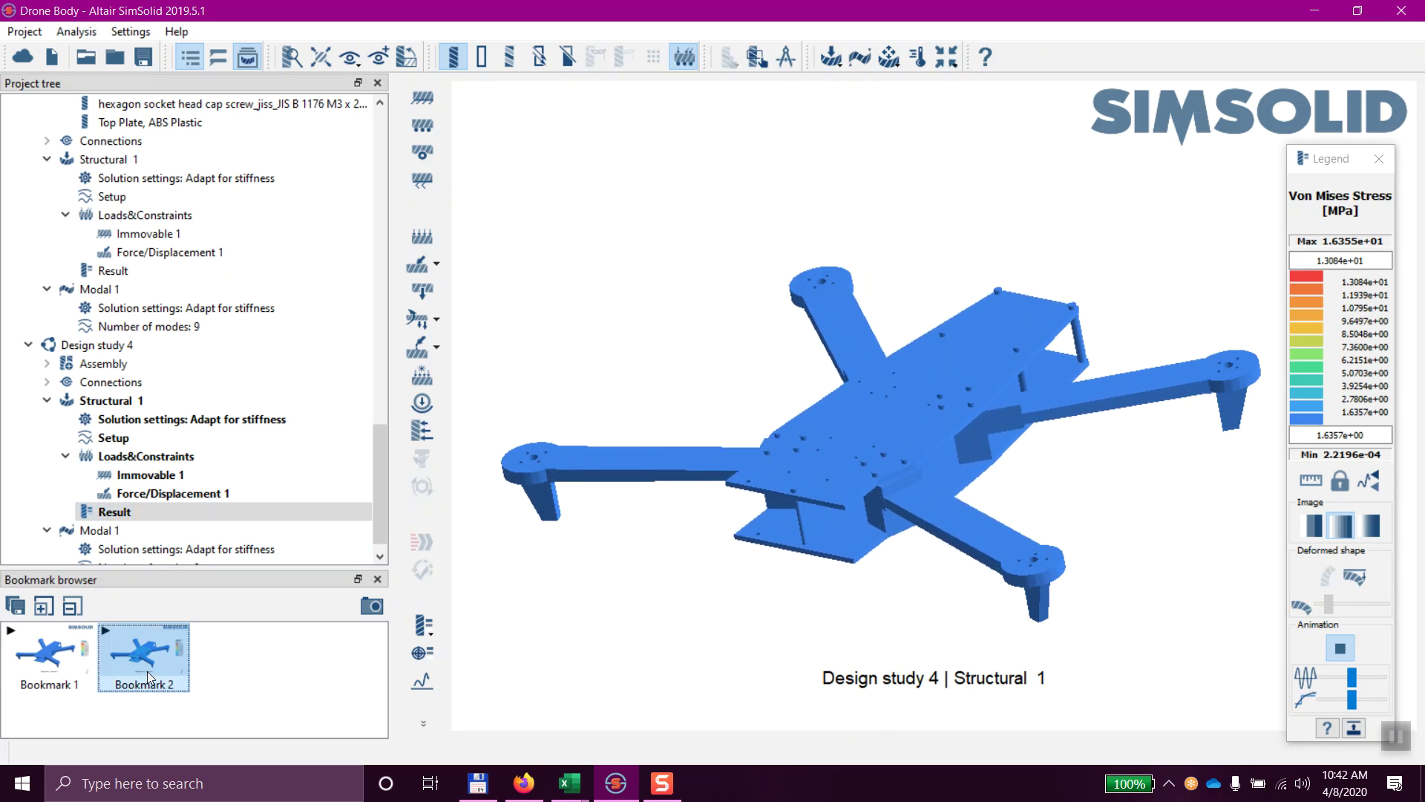
click(237, 511)
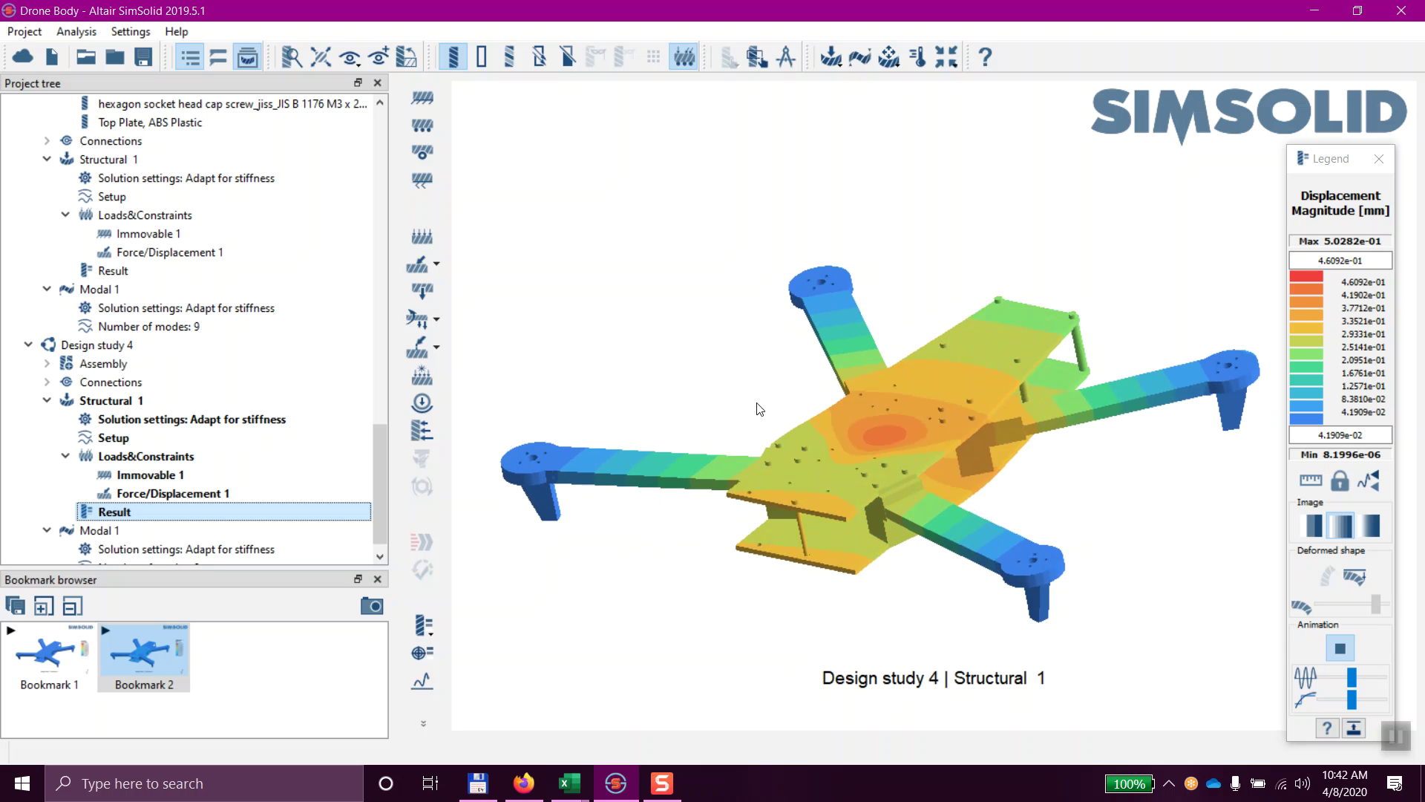
Step: Collapse the Design study 2, Design study 3 and Design study 4 branches in the project tree
click(29, 346)
scroll(127, 382, up, 10)
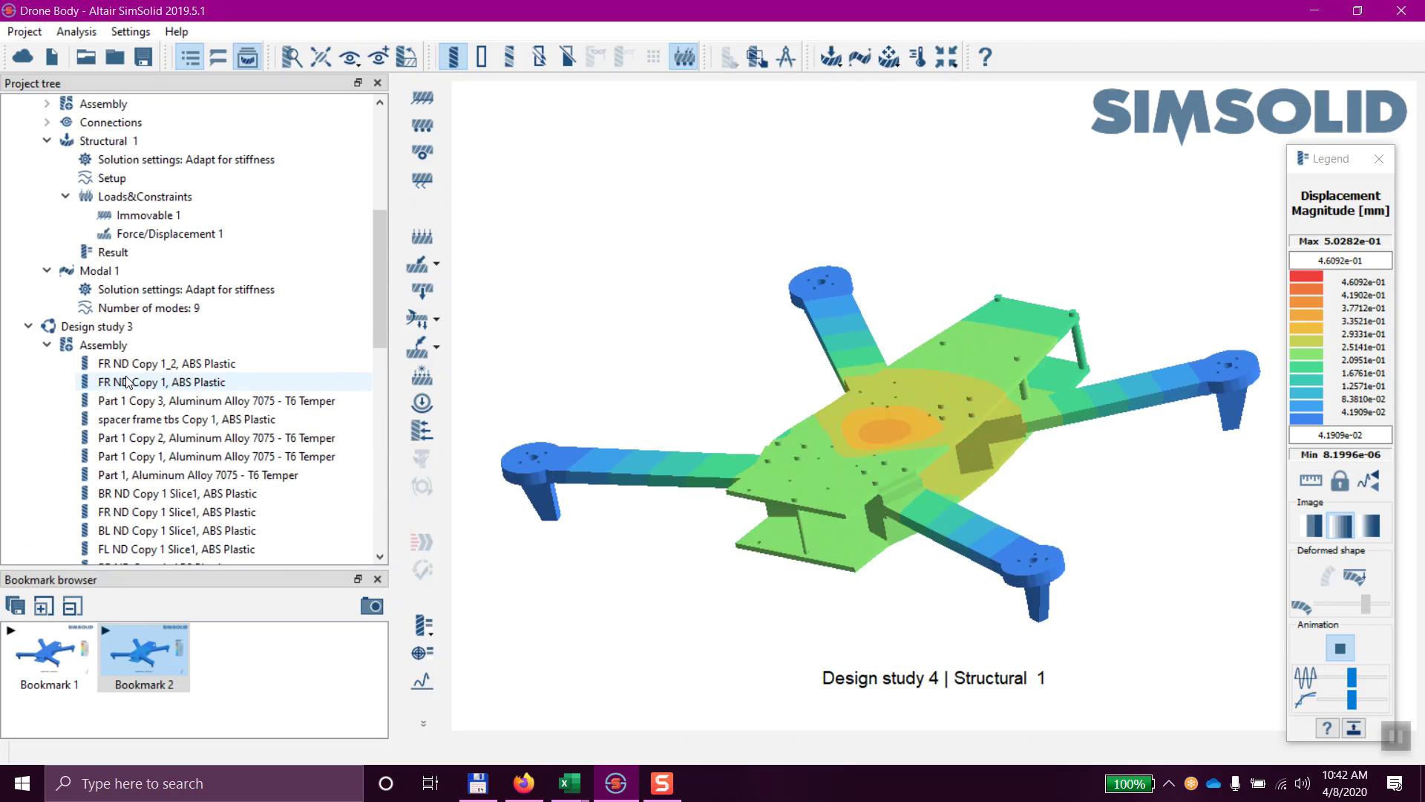
scroll(127, 382, up, 2)
click(47, 456)
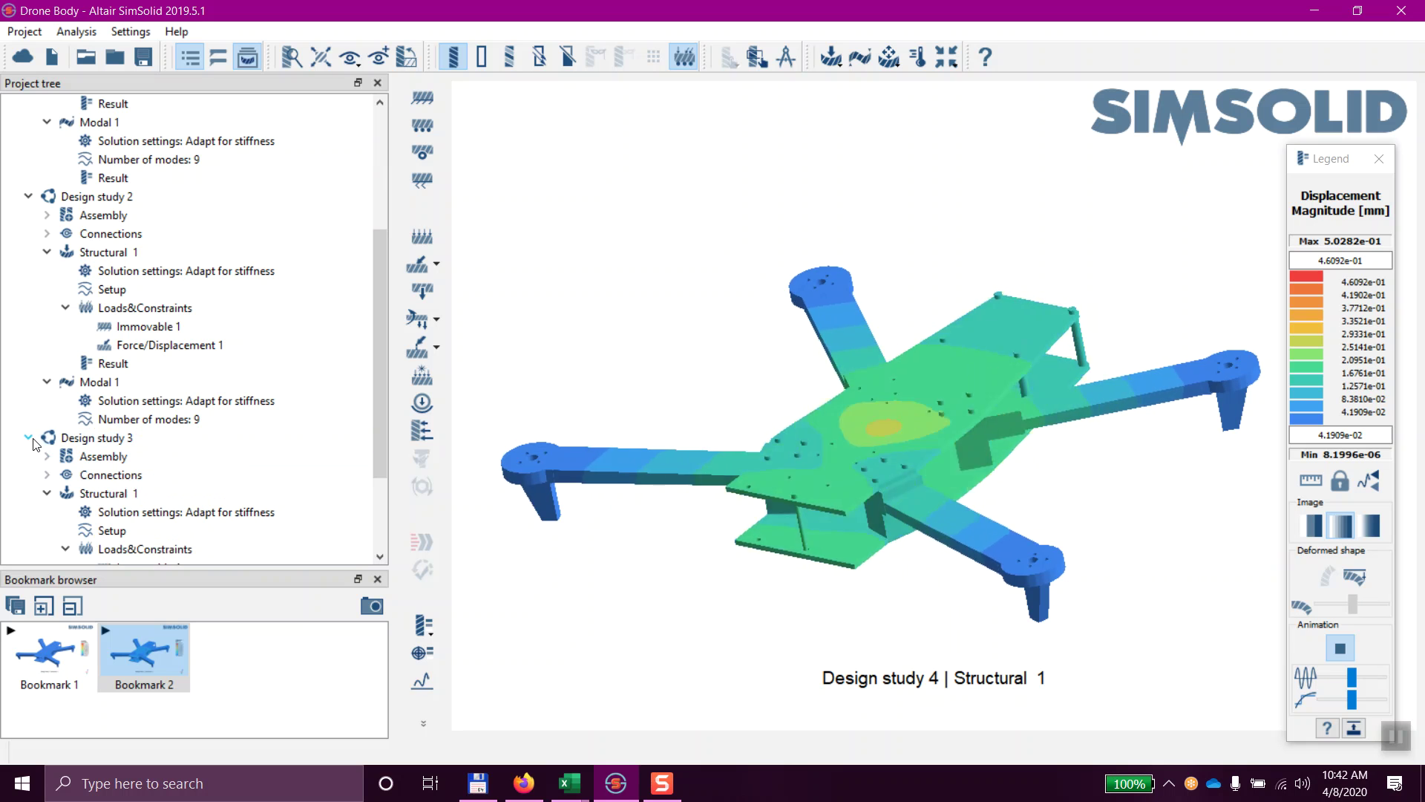
click(28, 438)
click(28, 196)
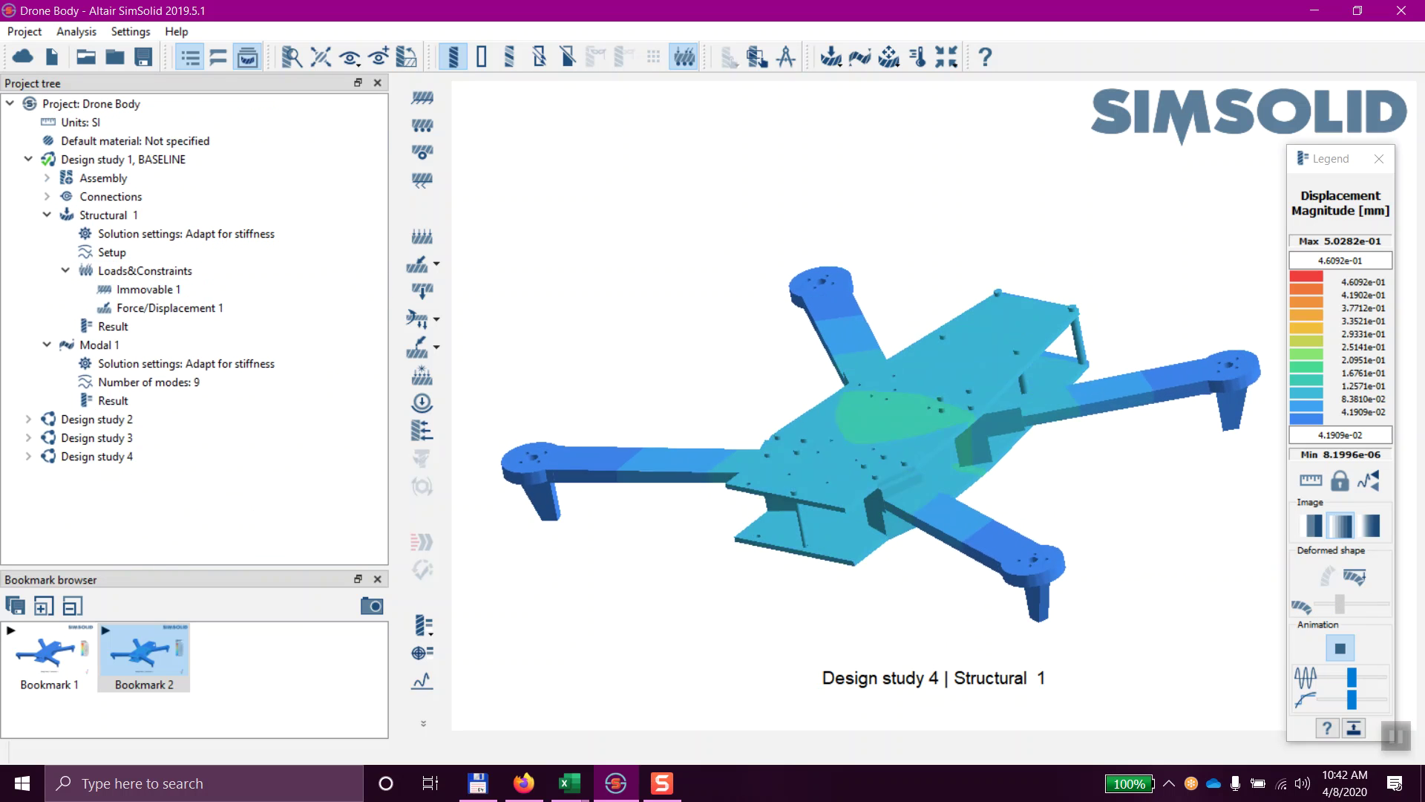
click(24, 31)
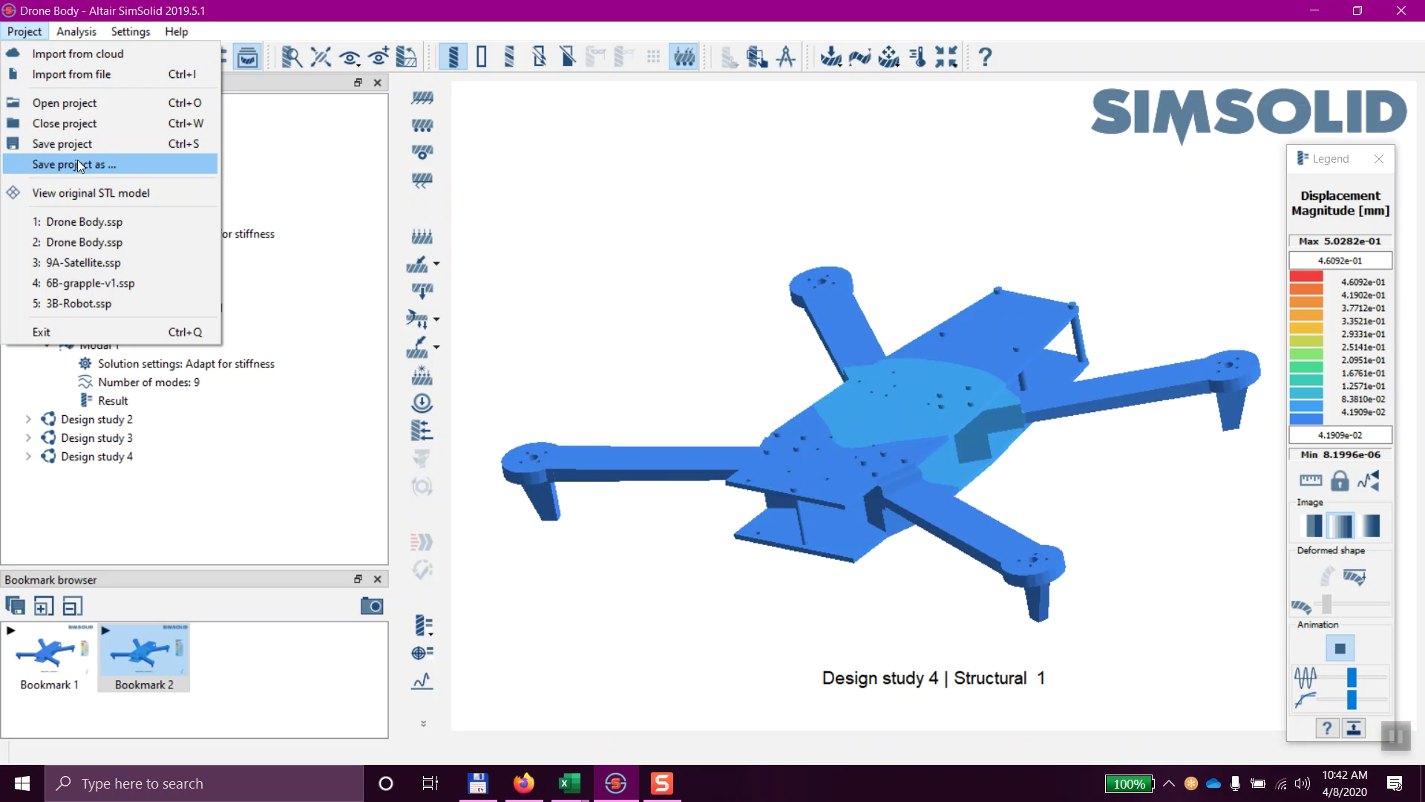
click(550, 317)
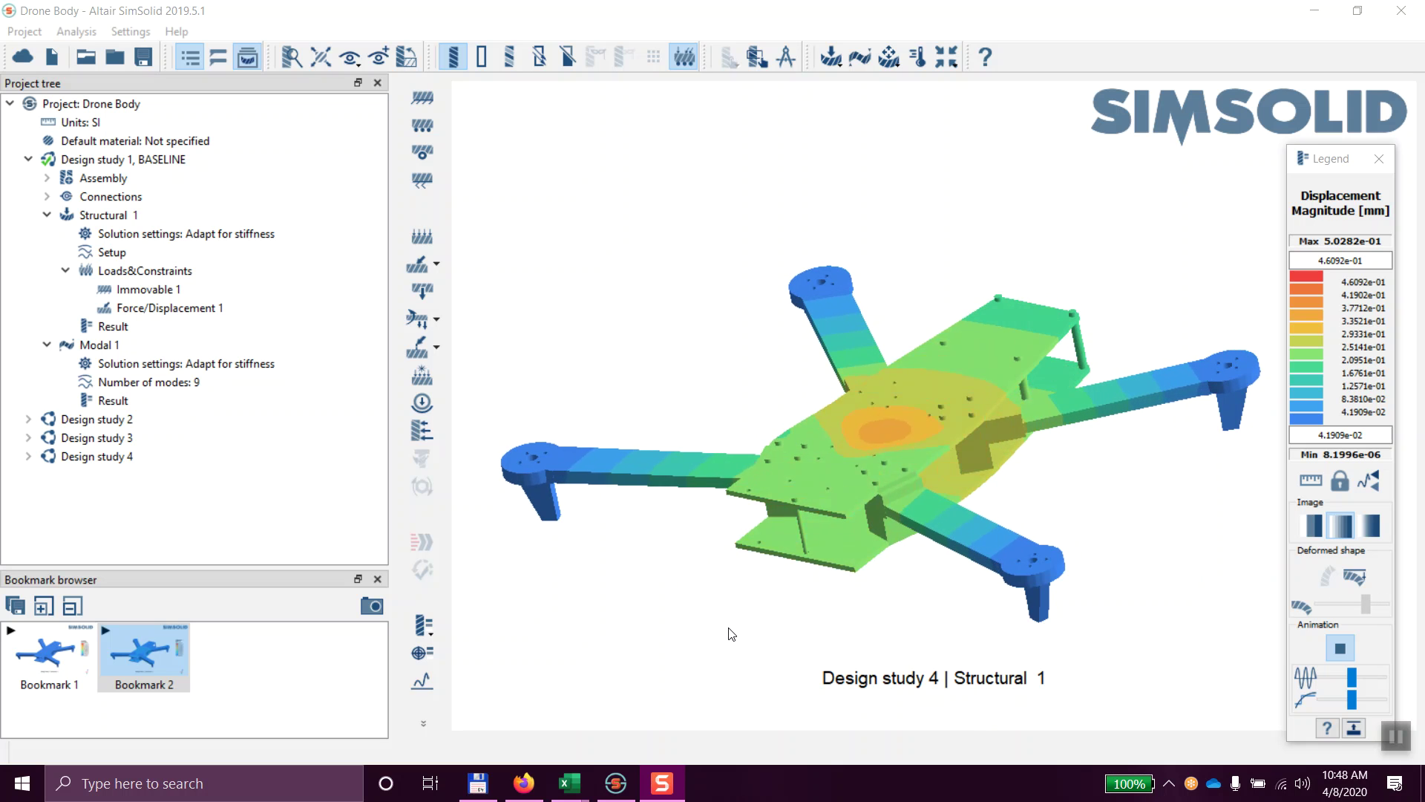
Step: Switch to Firefox and open the Free Altair Student Edition download request form from the Altair University home page
click(525, 785)
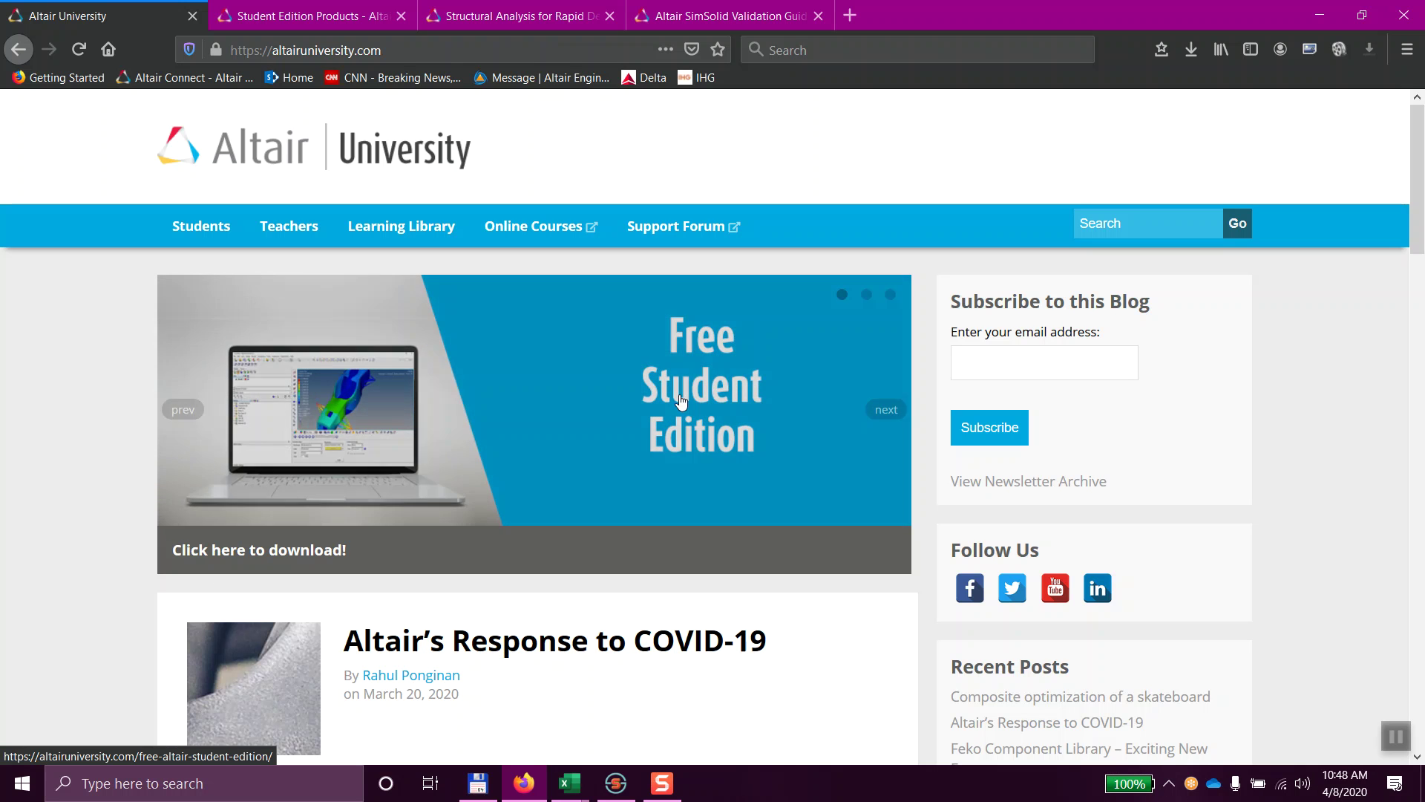
click(681, 402)
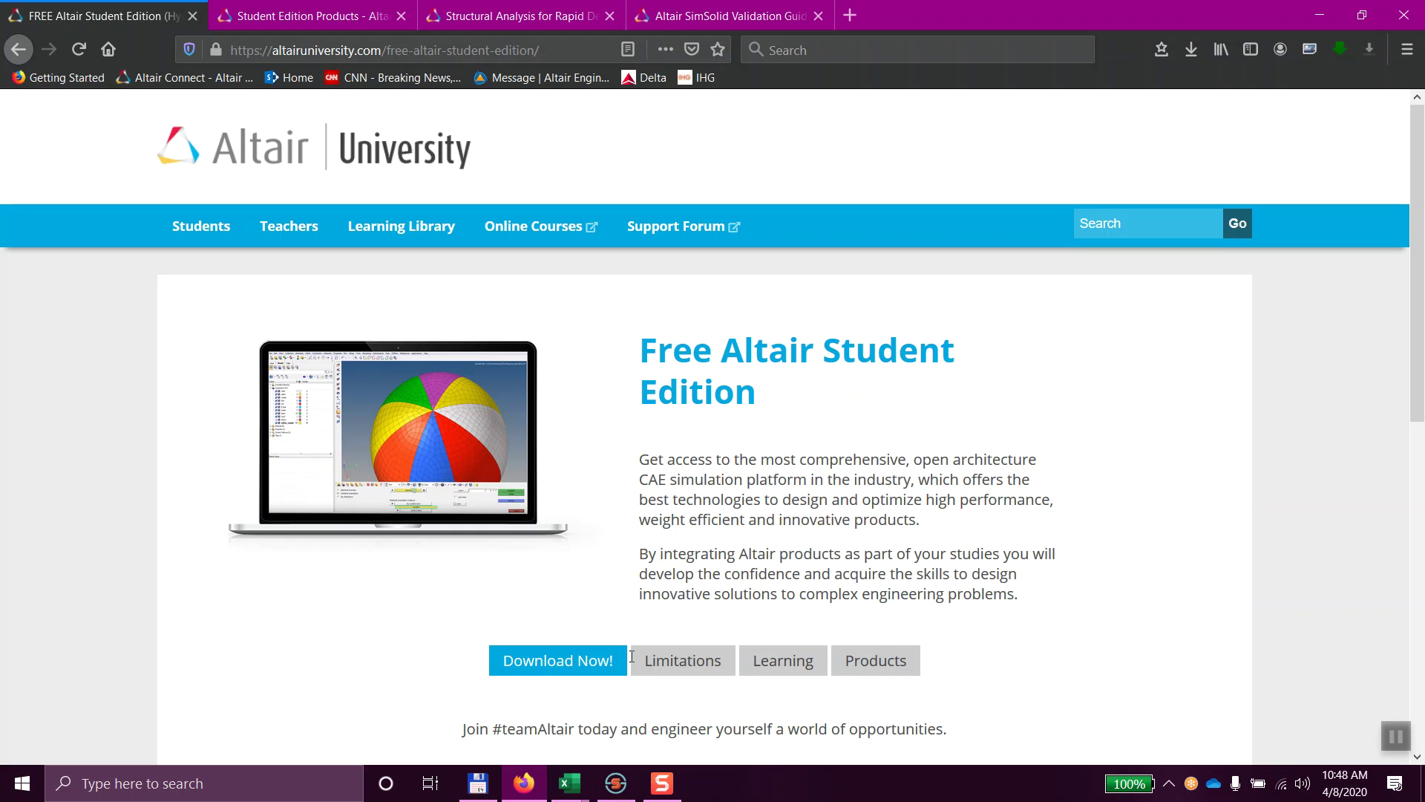
click(591, 665)
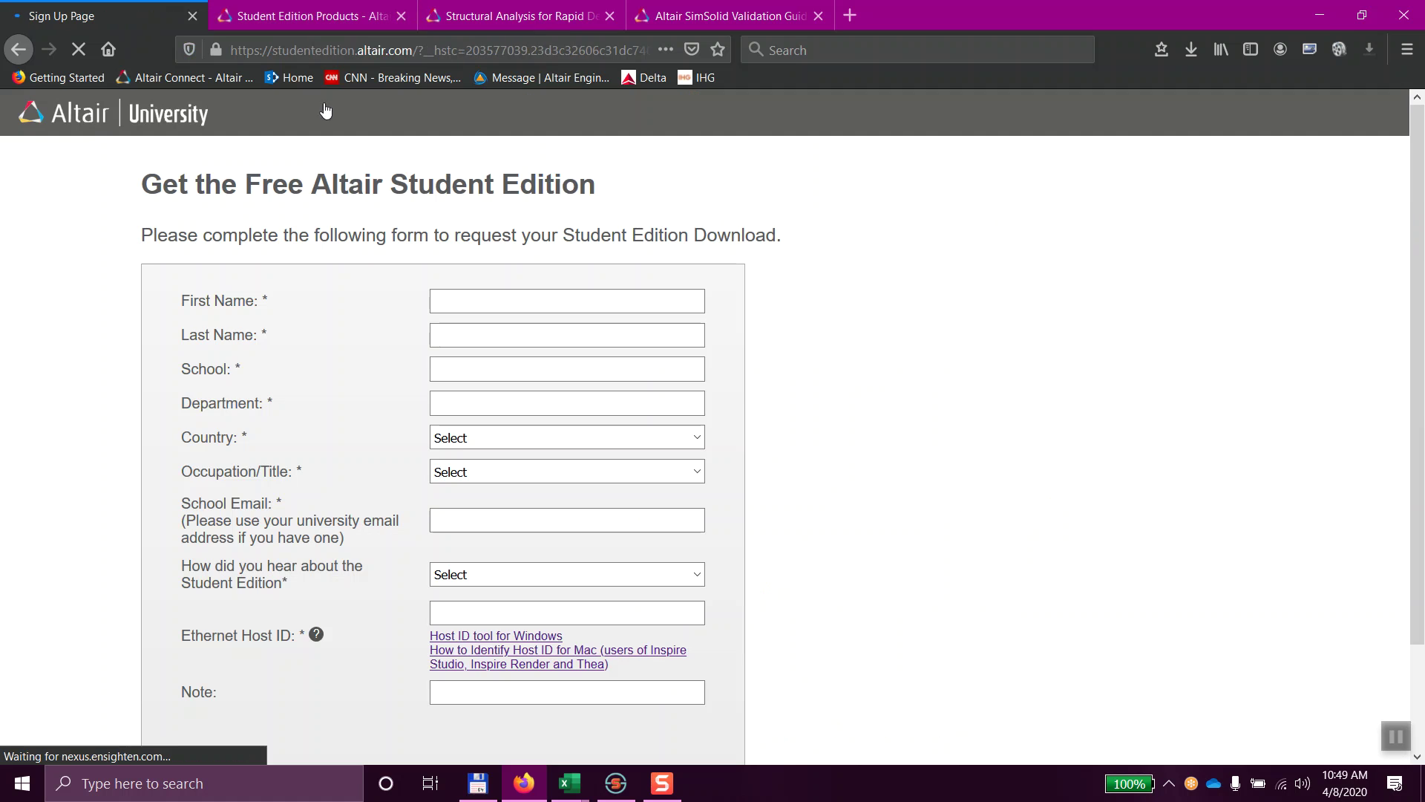
scroll(539, 305, down, 1)
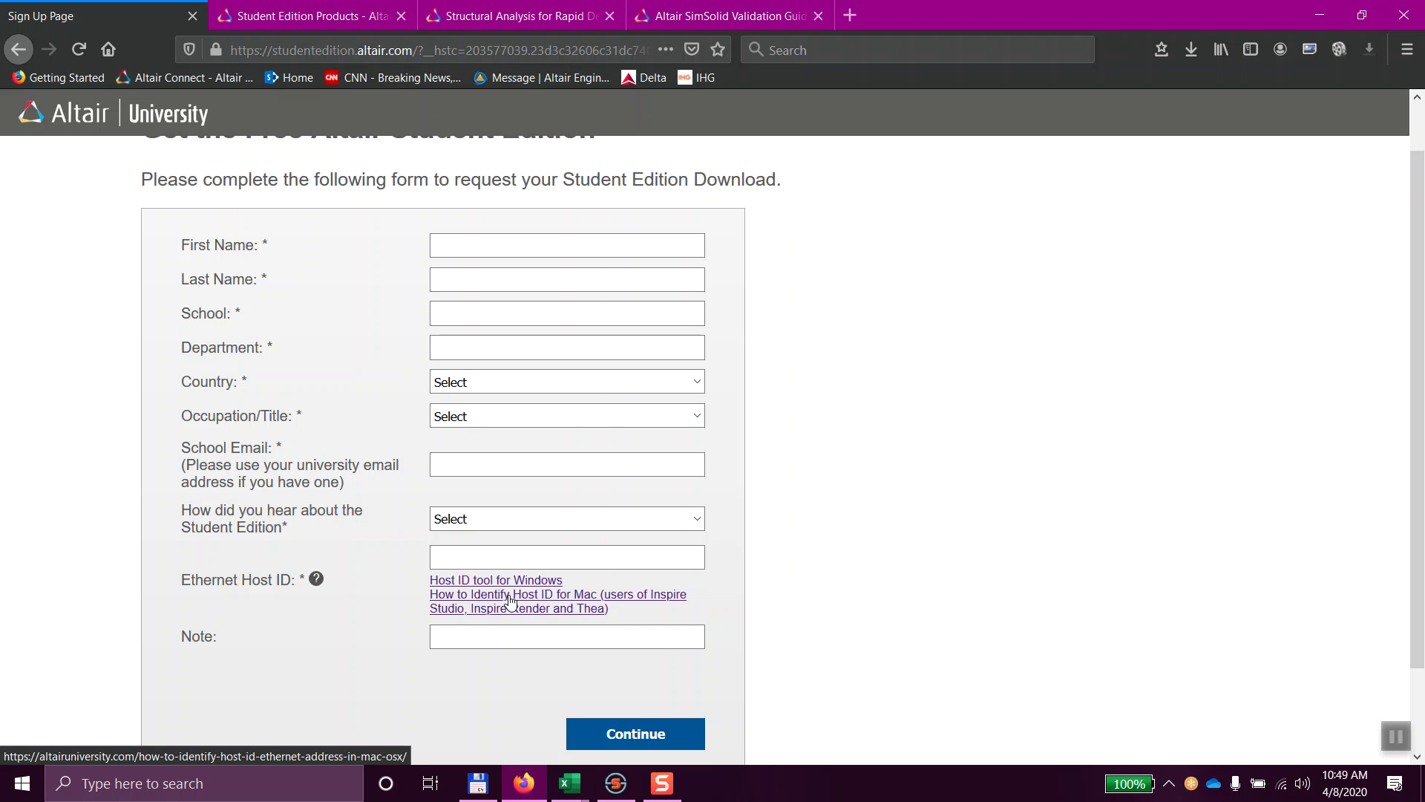
Step: Review the Analysis products and their learning resources on the Student Edition Products page
click(310, 15)
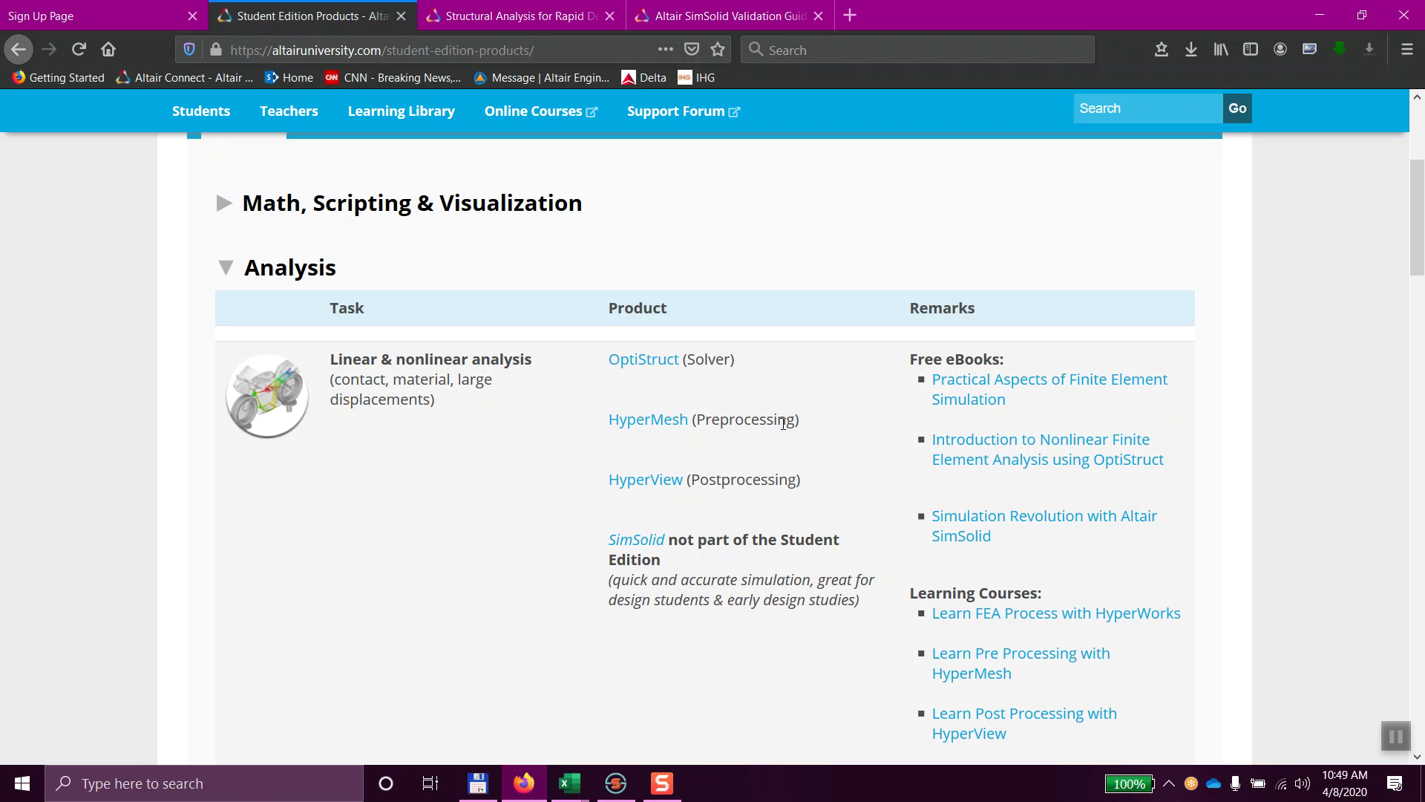
scroll(769, 416, down, 6)
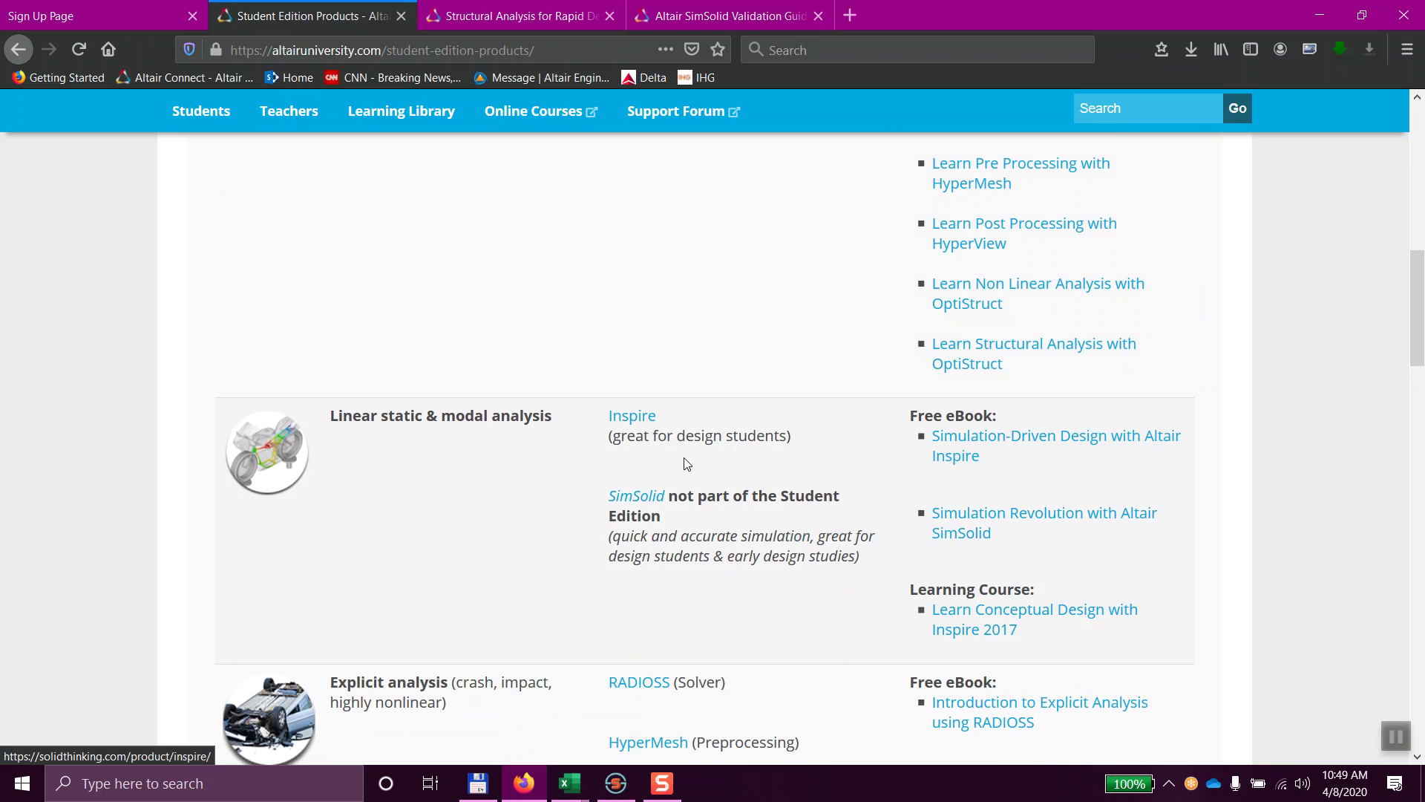
scroll(668, 434, up, 7)
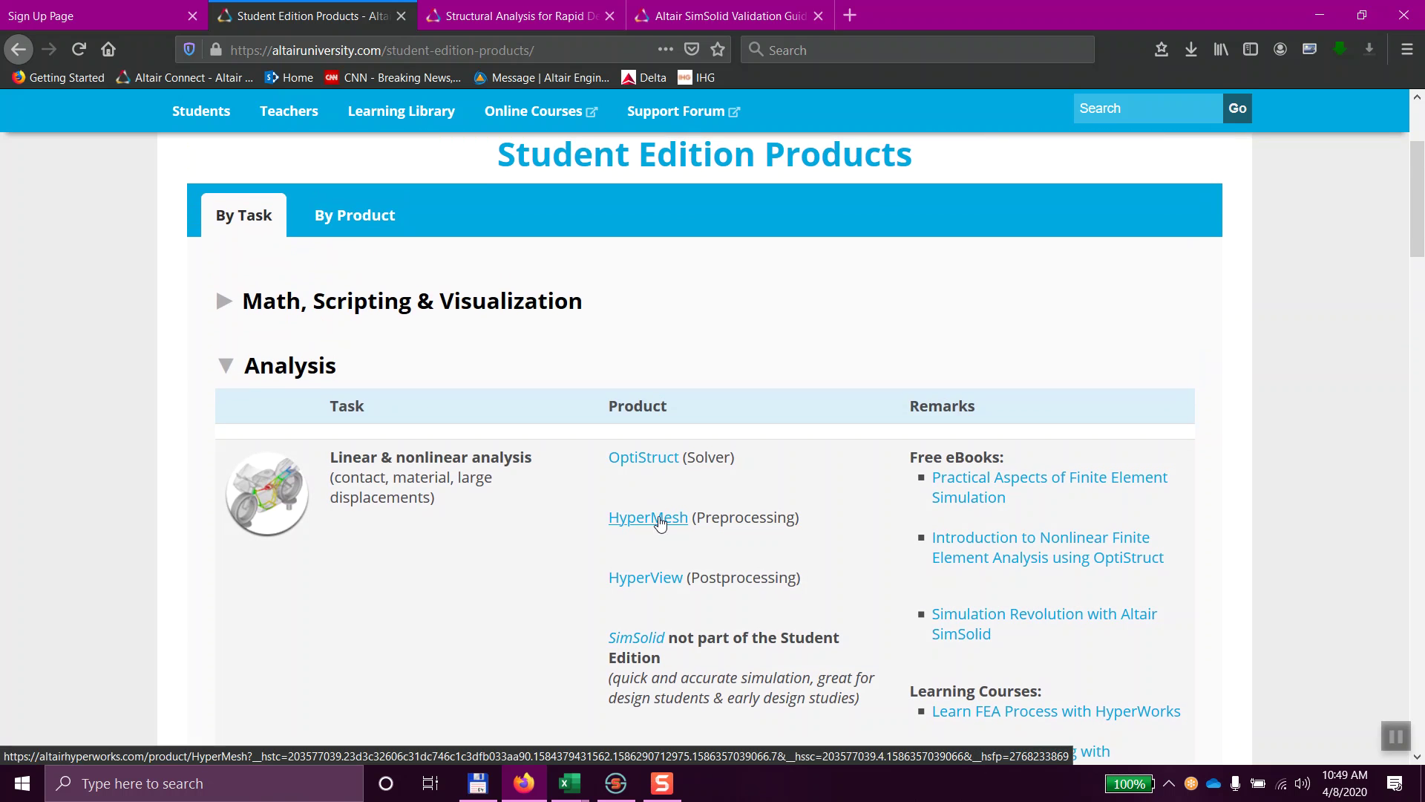
scroll(682, 587, down, 4)
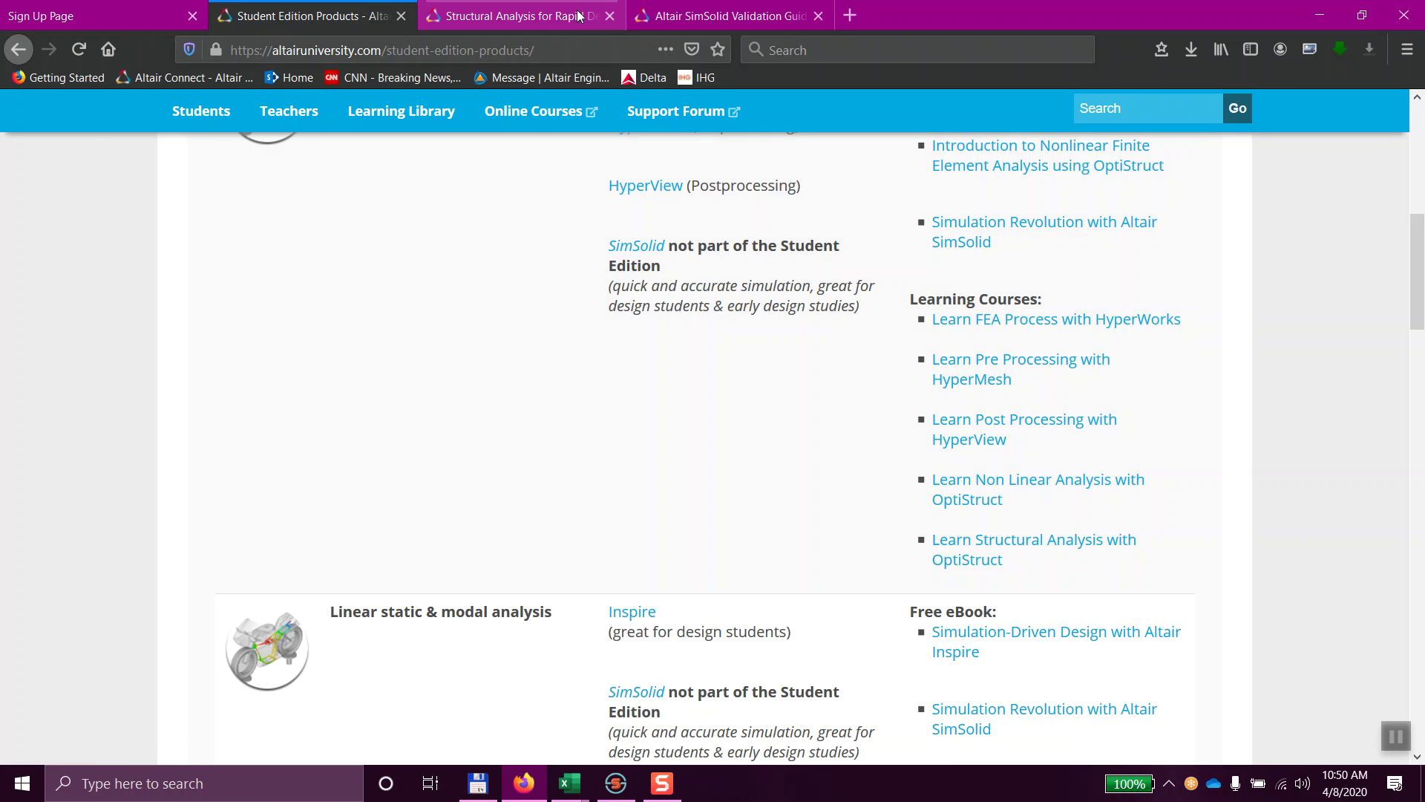
Step: View the Altair SimSolid overview page, declining the validation manual offer
click(512, 17)
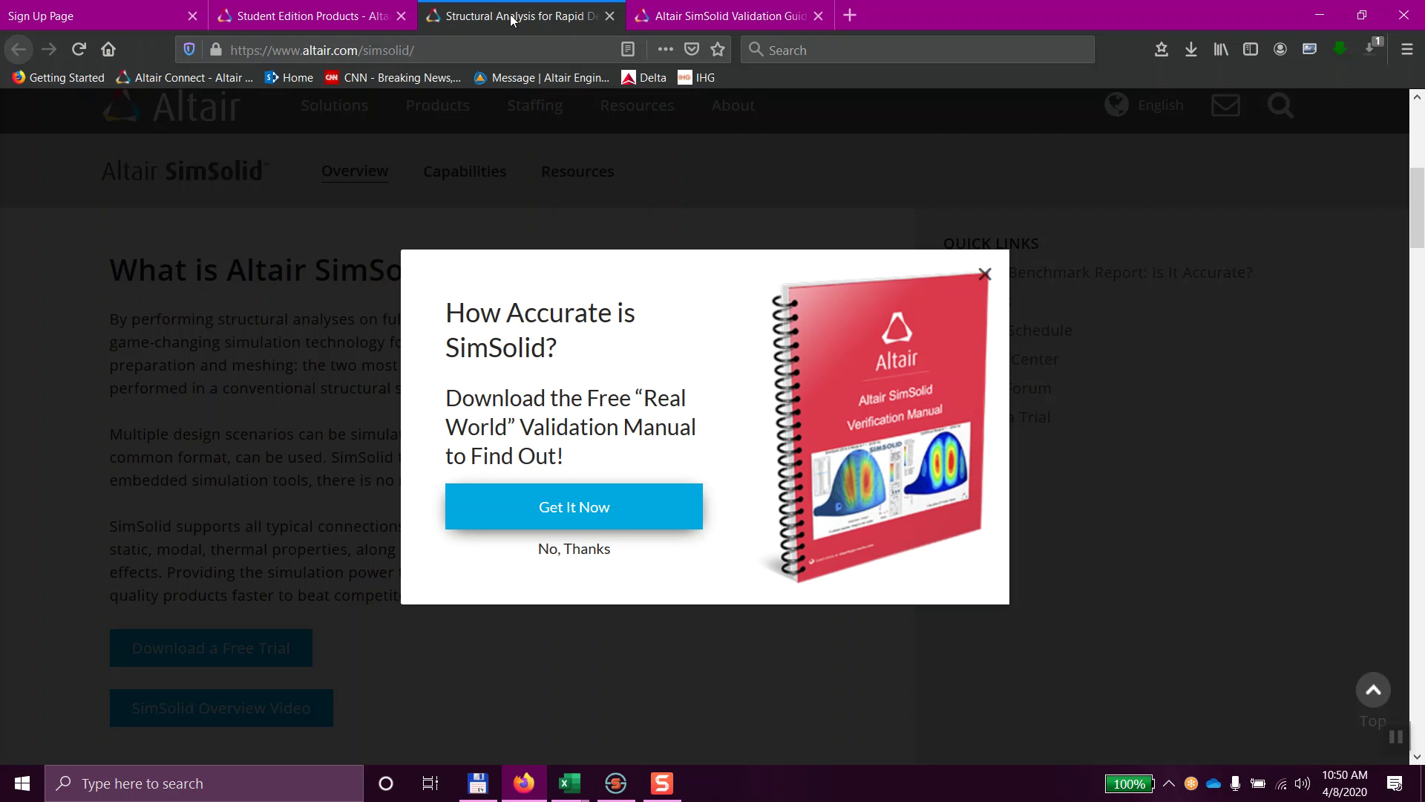
click(584, 548)
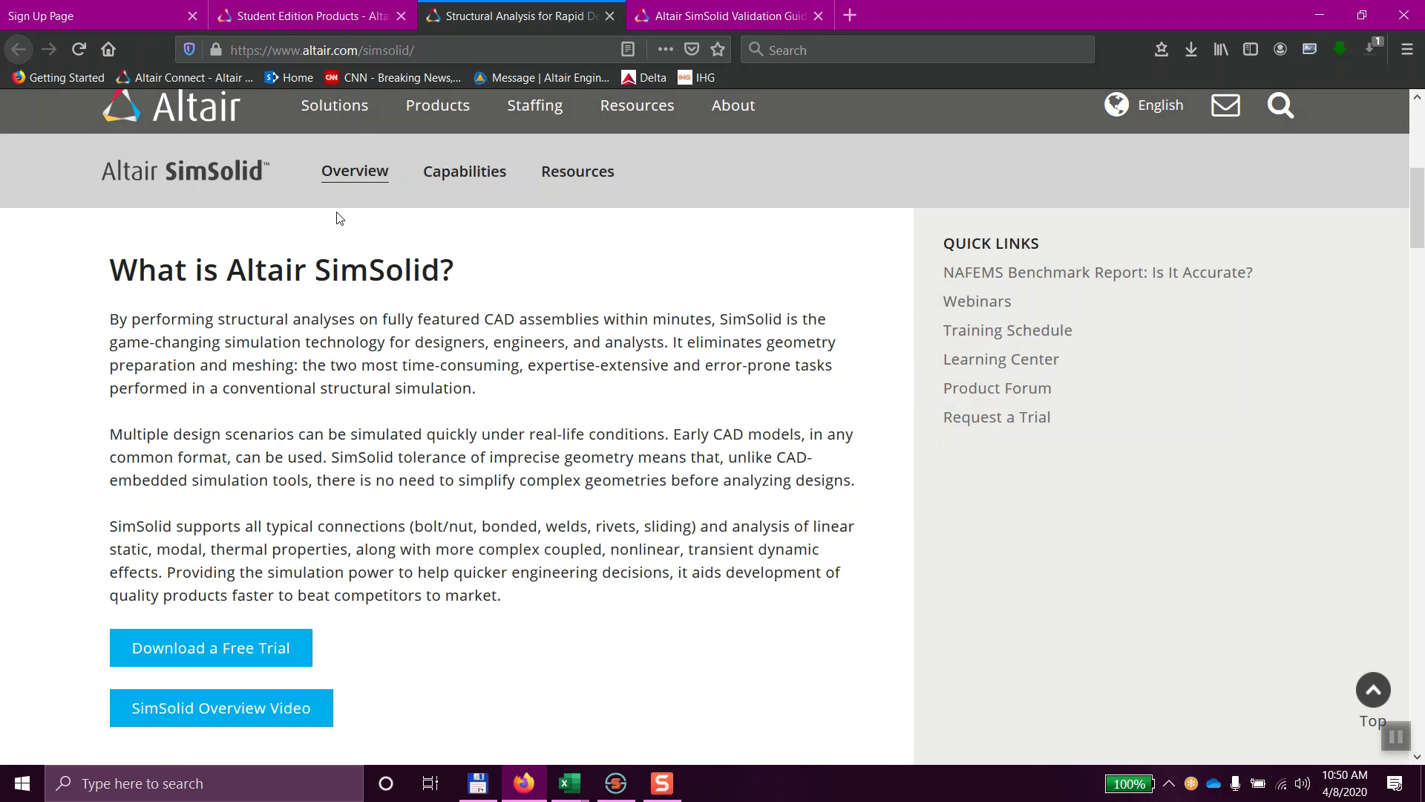
mouse_move(354, 122)
Step: Go back from the Student Edition sign-up form to the Altair University home page and look through its content
click(108, 20)
scroll(620, 389, up, 1)
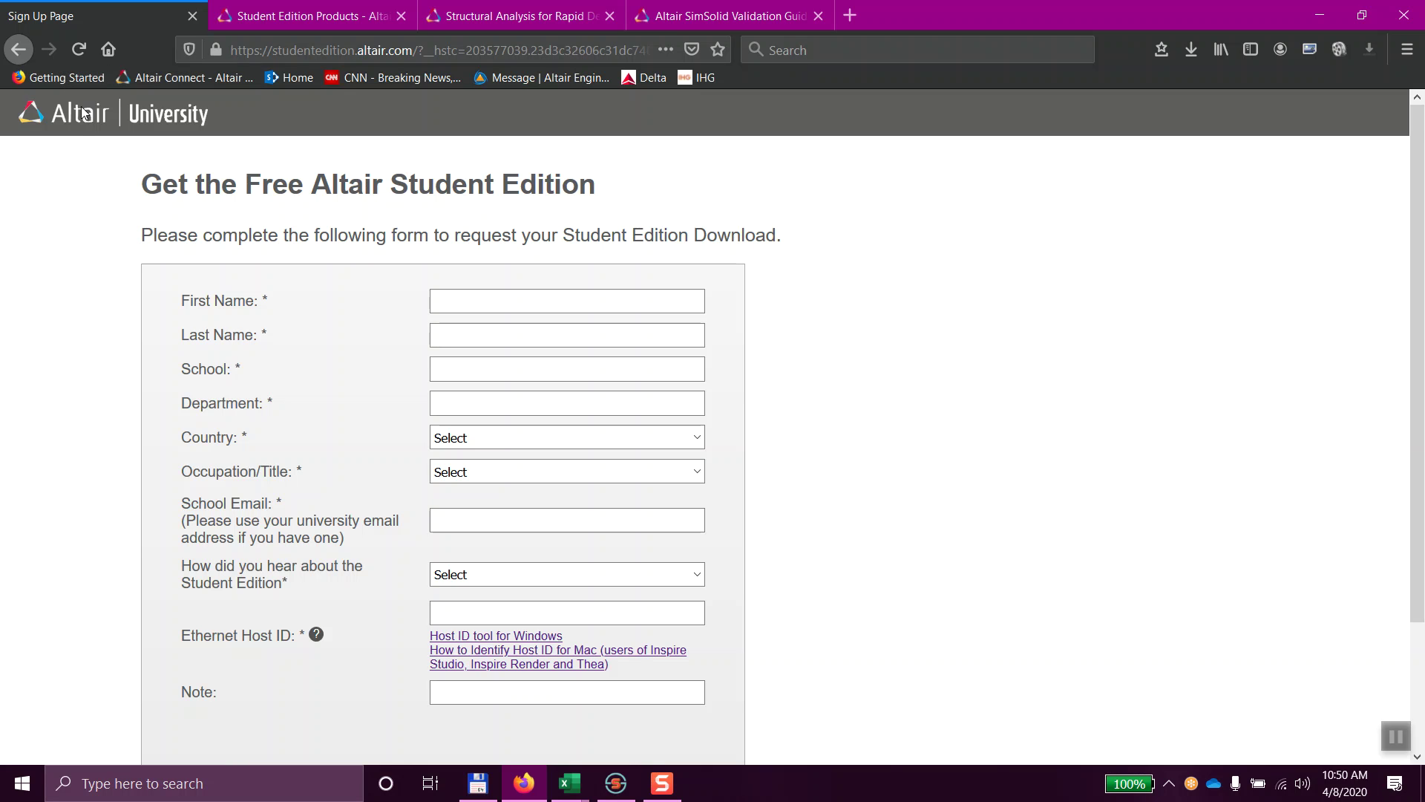
click(19, 51)
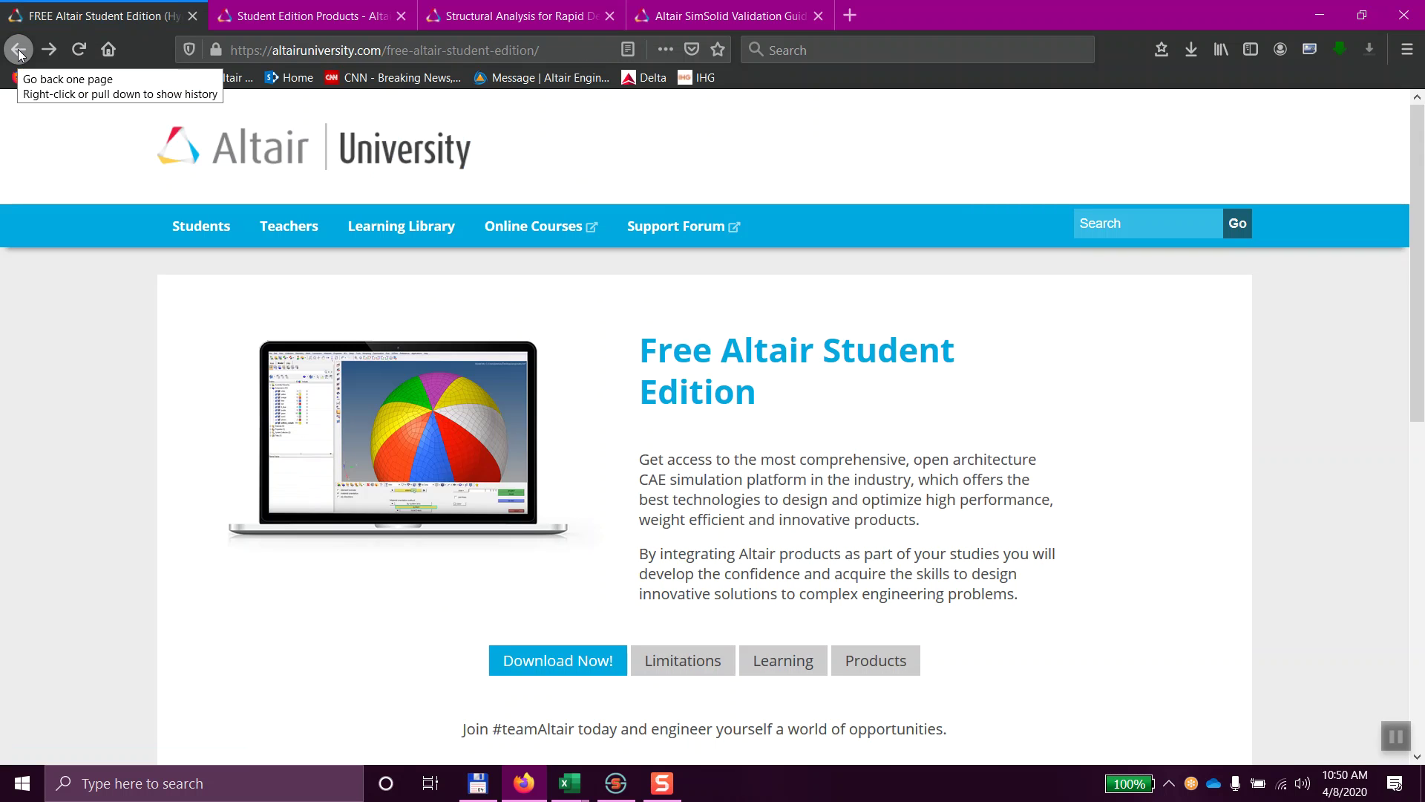
click(19, 52)
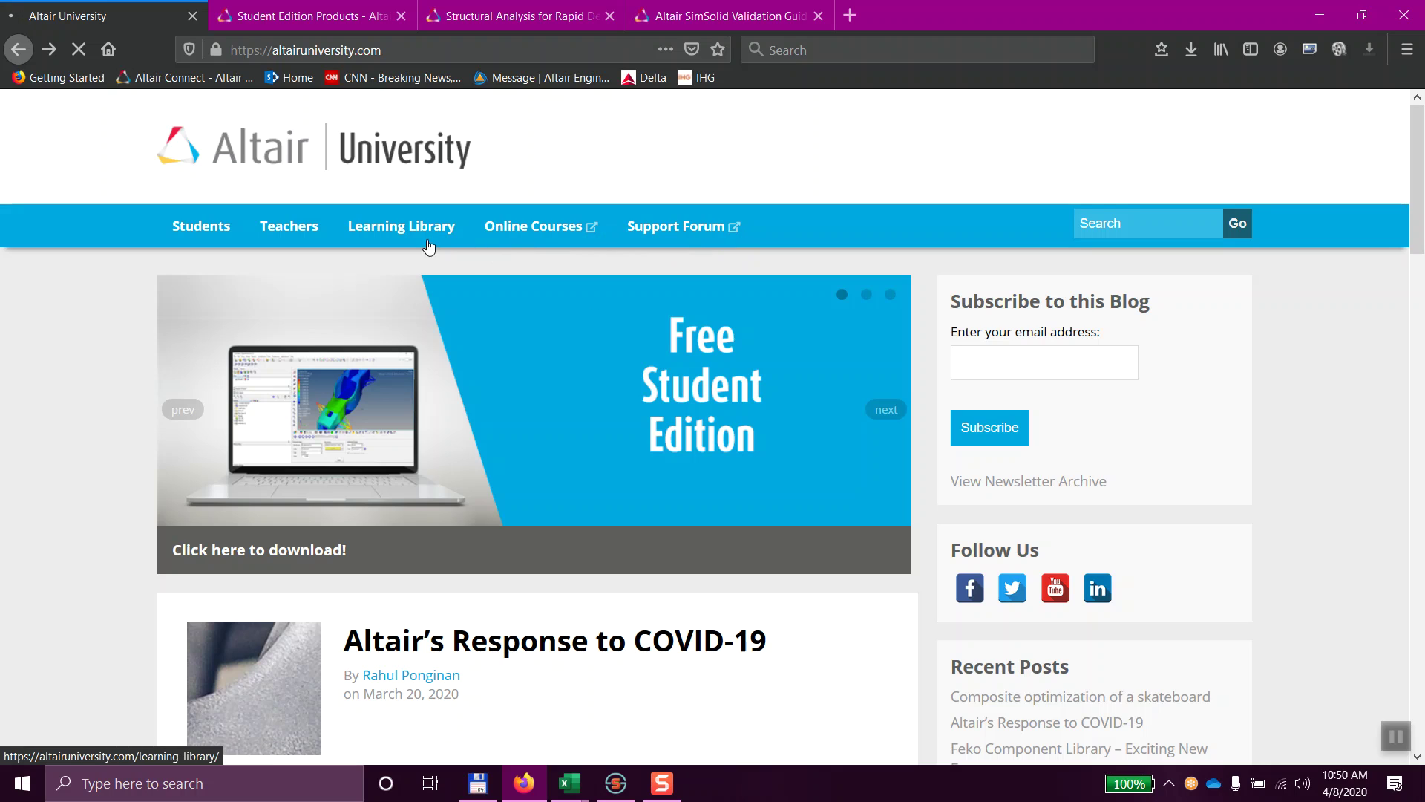
scroll(885, 460, down, 1)
scroll(884, 460, down, 5)
scroll(883, 458, down, 5)
scroll(882, 457, up, 10)
scroll(880, 459, down, 8)
scroll(874, 457, up, 10)
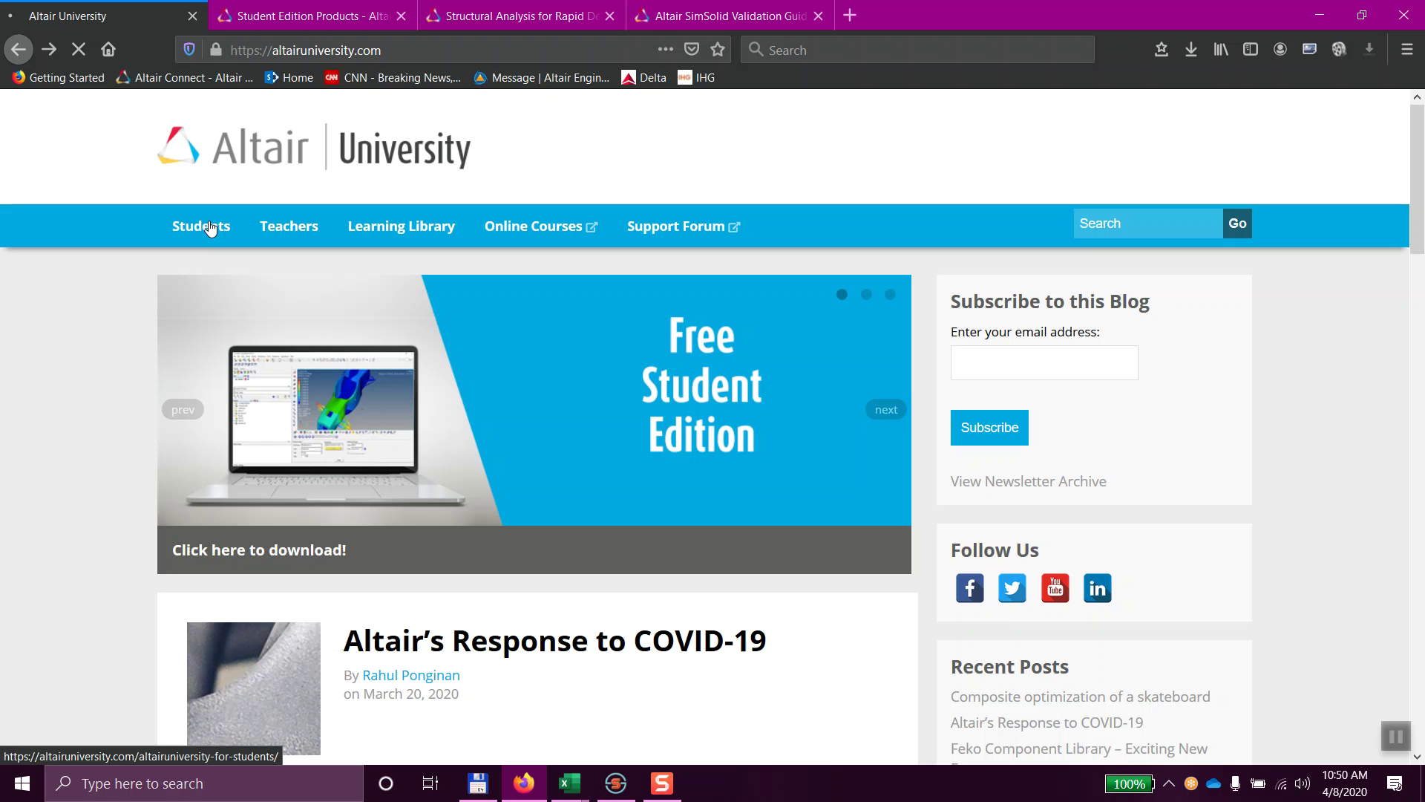
Step: Open the Altair University page for students and follow its Student Competitions link
click(210, 227)
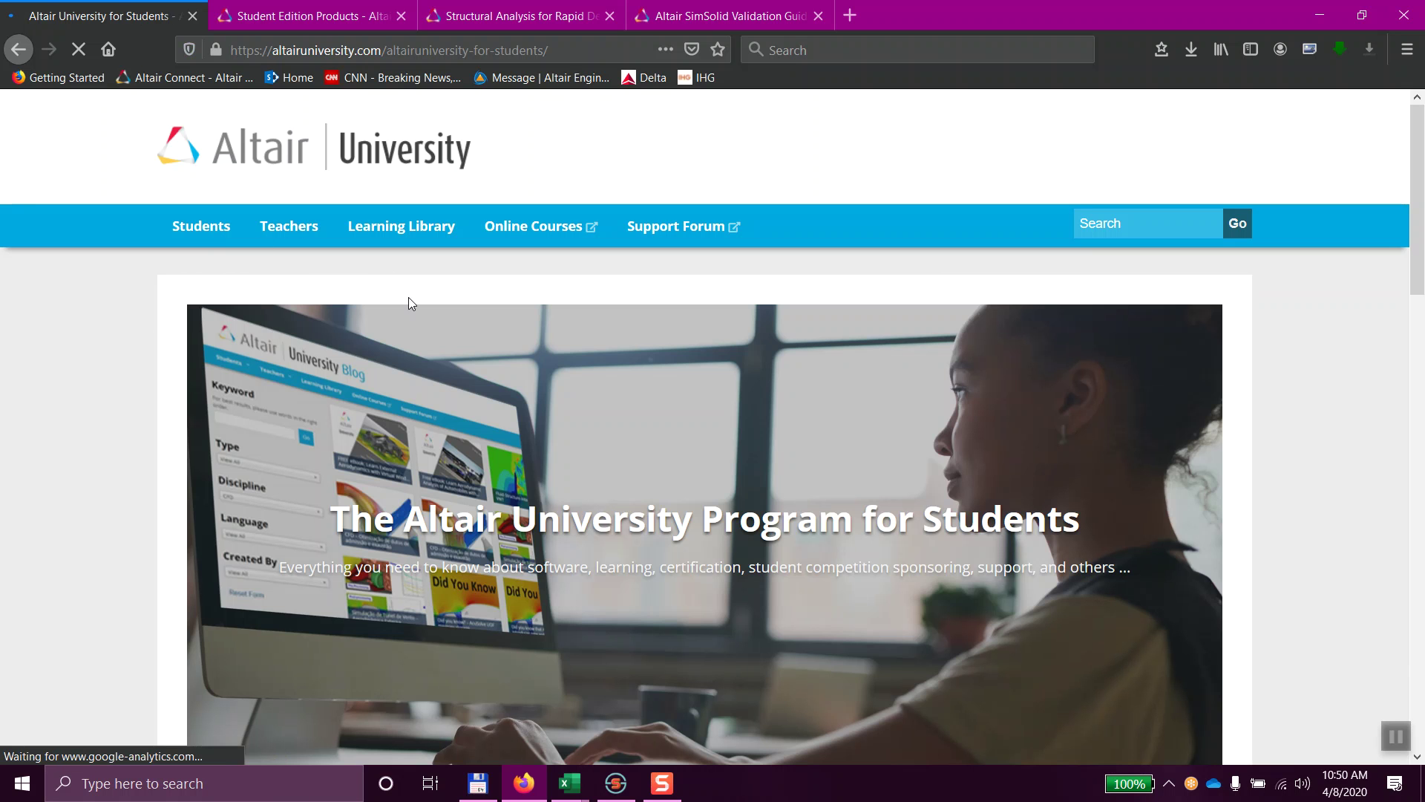
scroll(544, 341, down, 6)
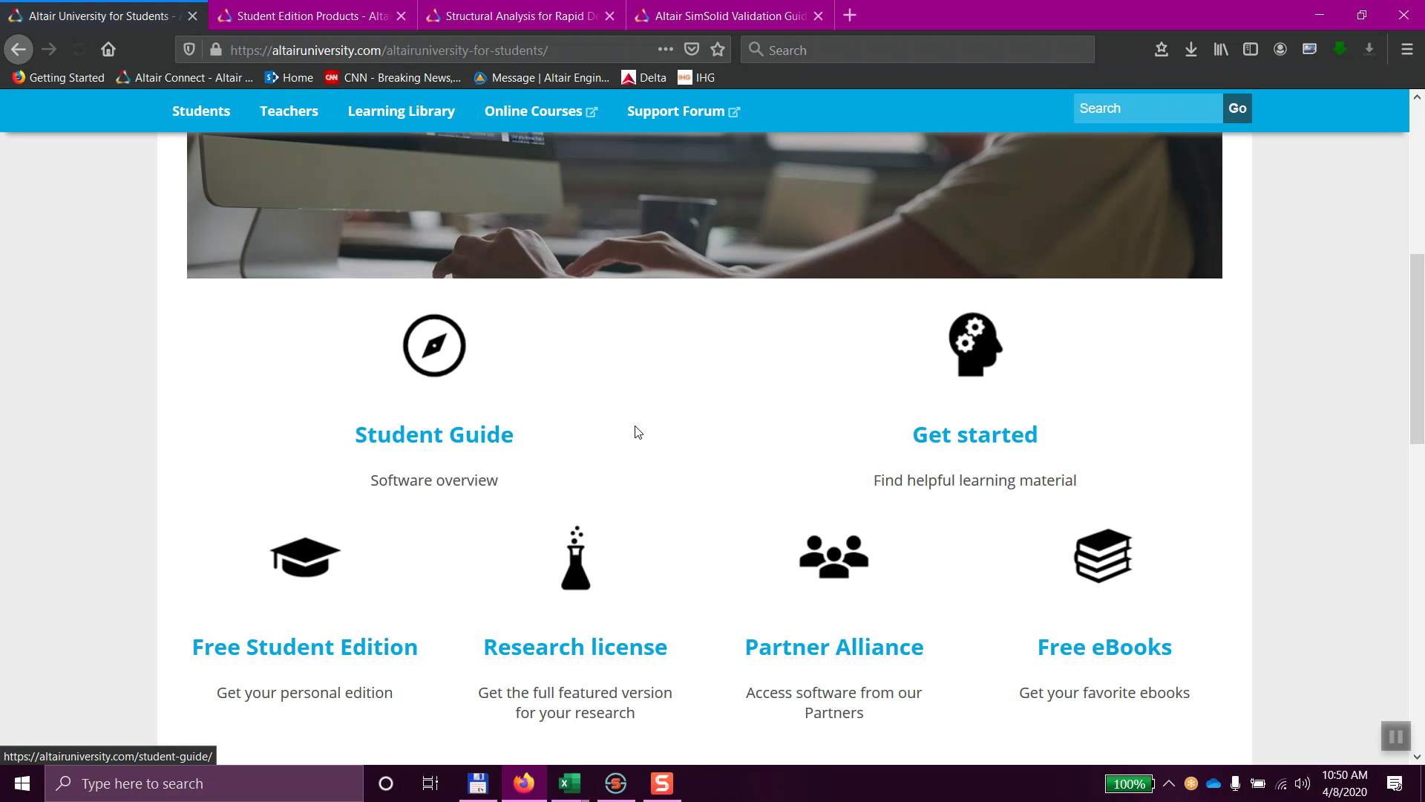
scroll(634, 430, down, 5)
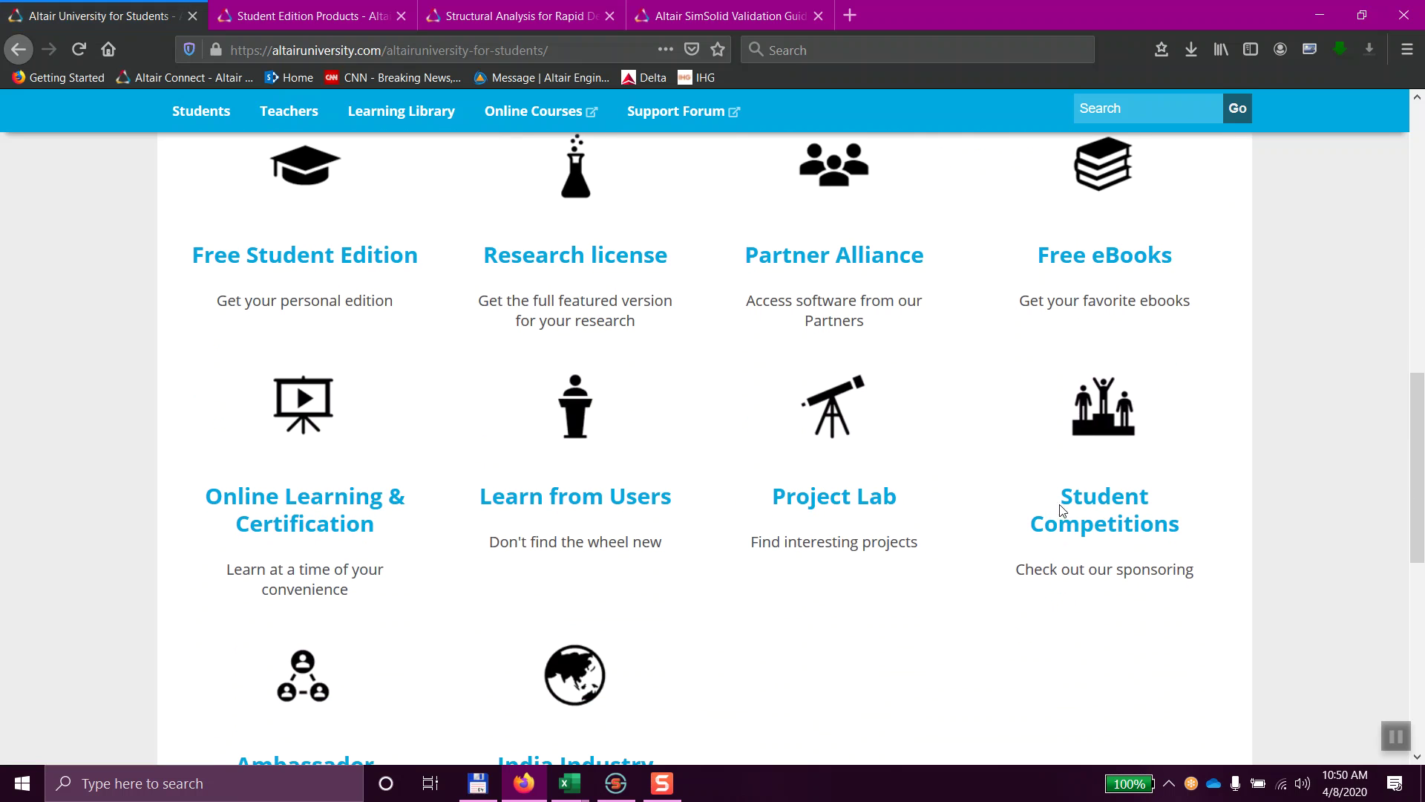
click(1107, 511)
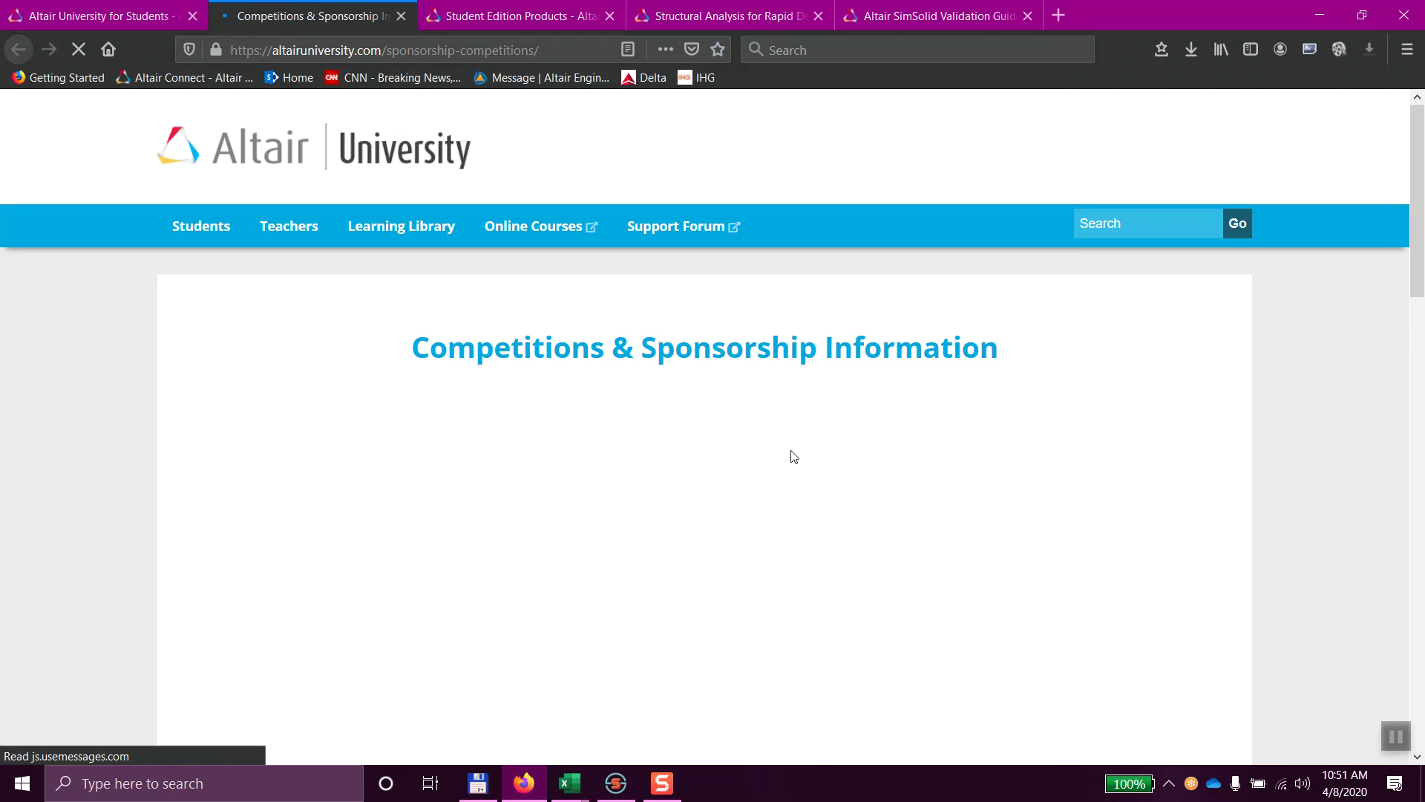
Step: Open the Student Team Sponsorship Application from the competitions page and examine the applicant and faculty leader fields
scroll(711, 477, down, 3)
scroll(712, 476, down, 5)
click(859, 556)
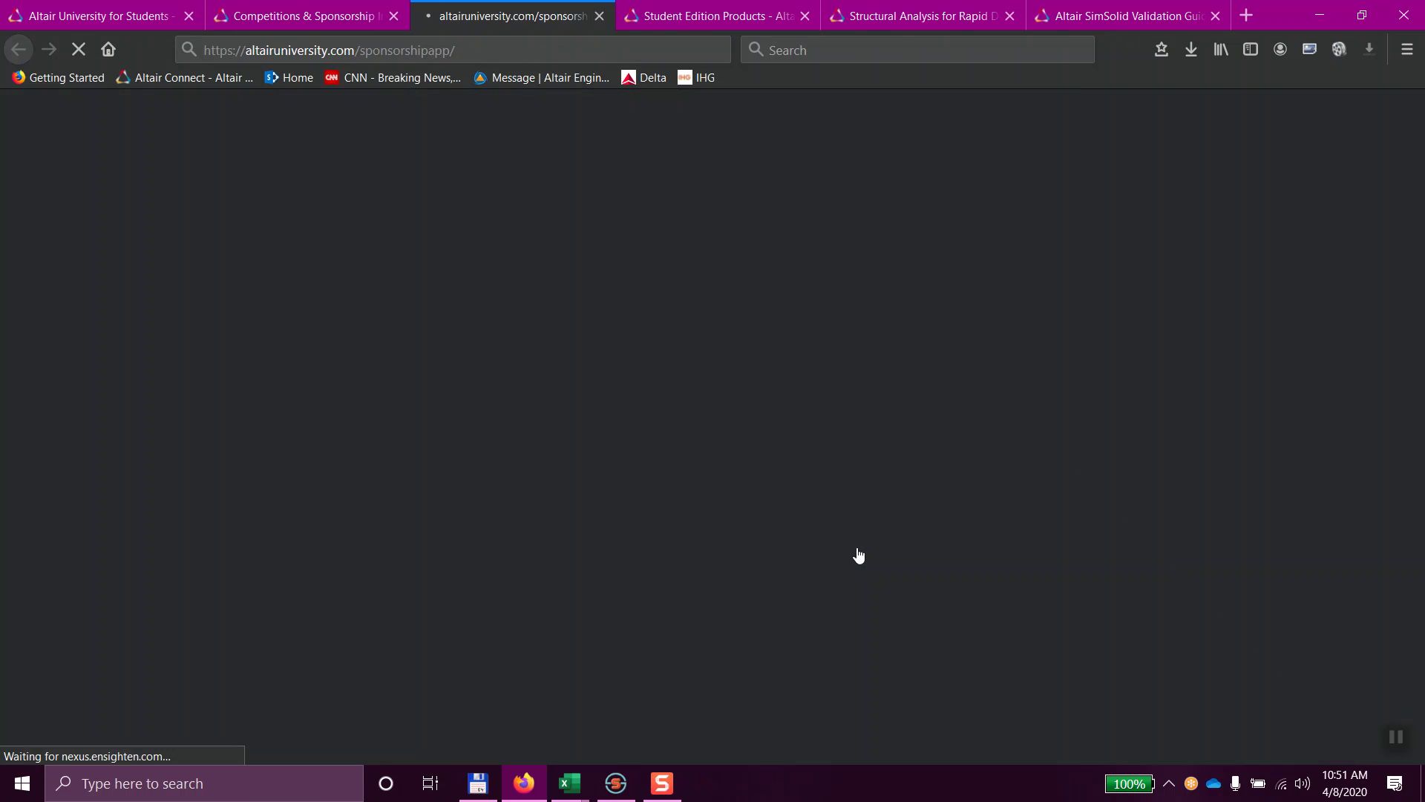
scroll(479, 424, down, 3)
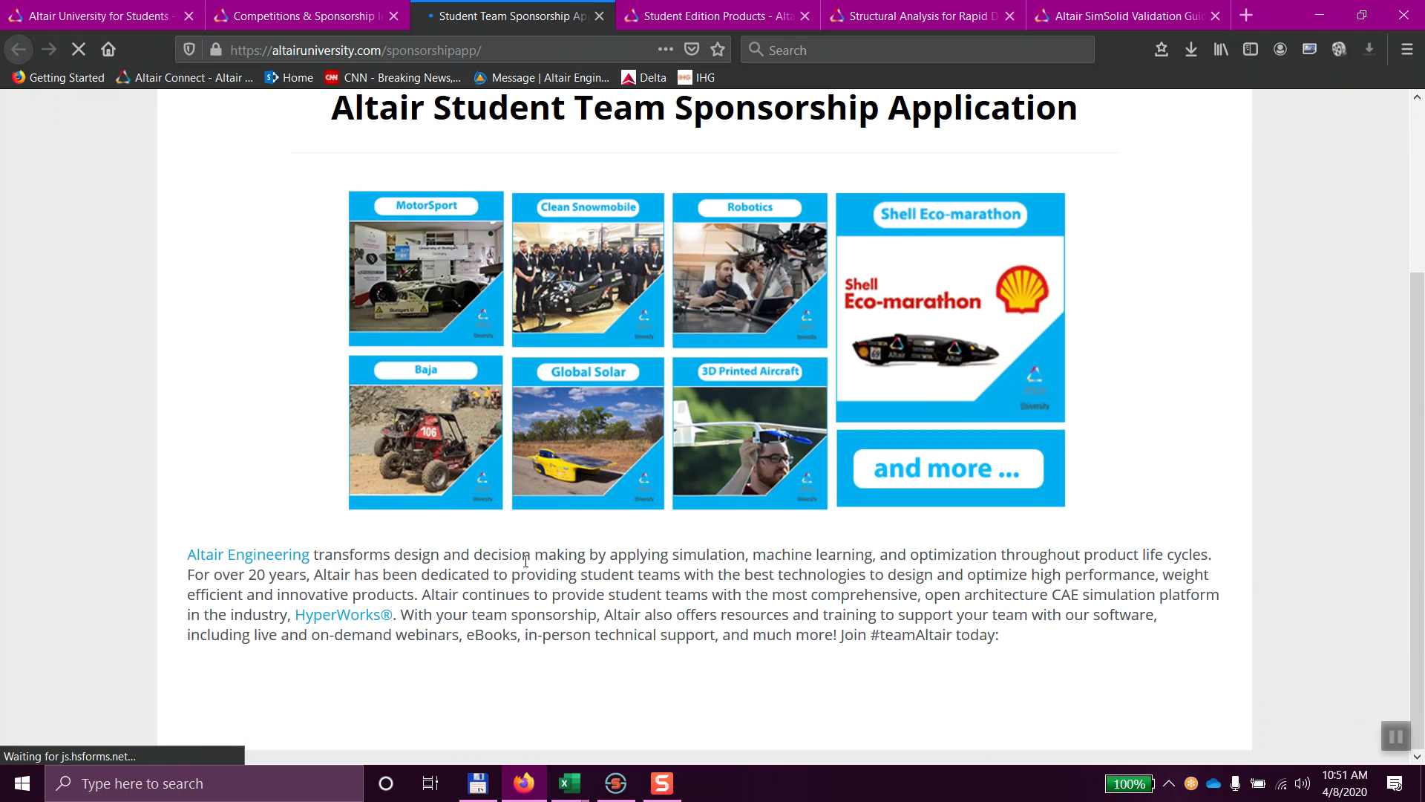
scroll(556, 556, down, 5)
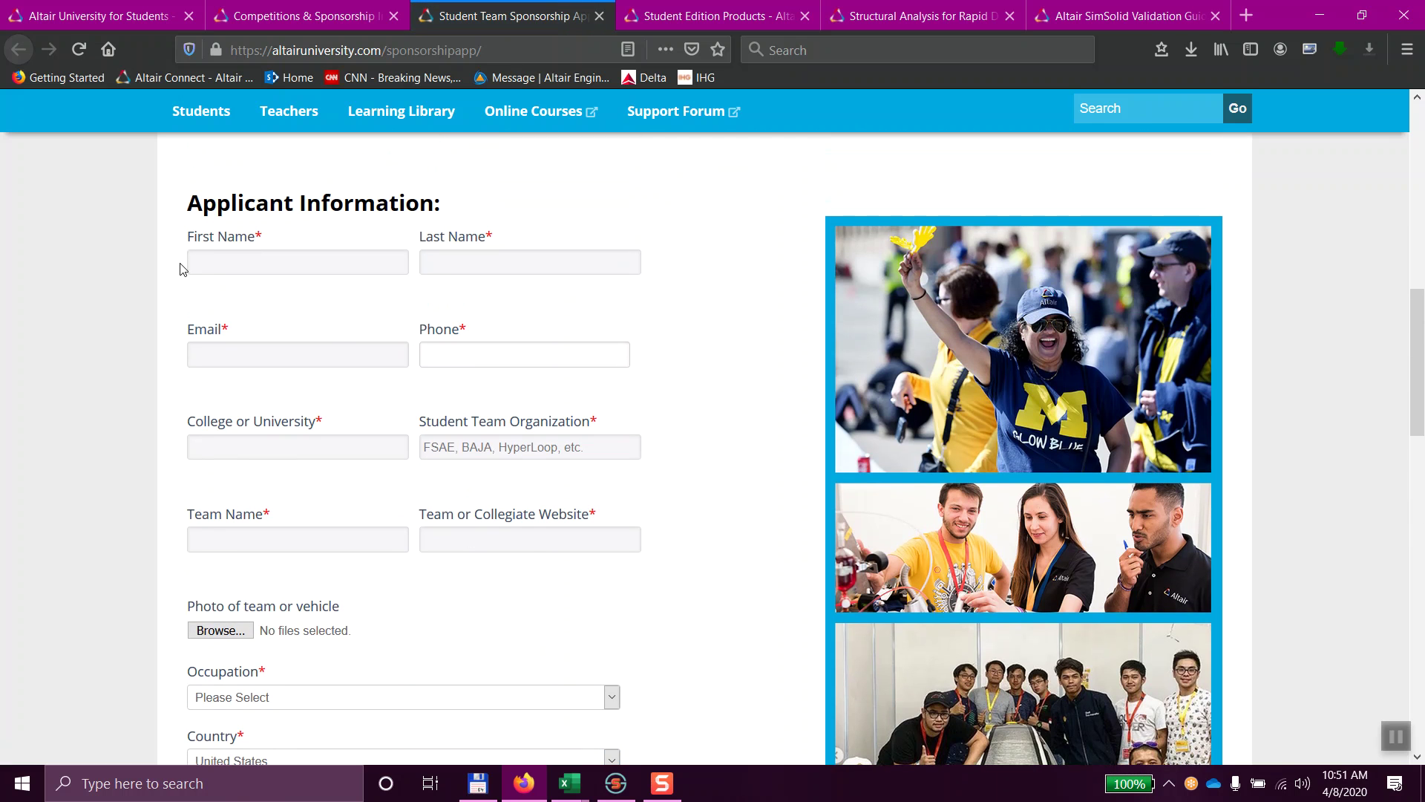
scroll(380, 560, down, 5)
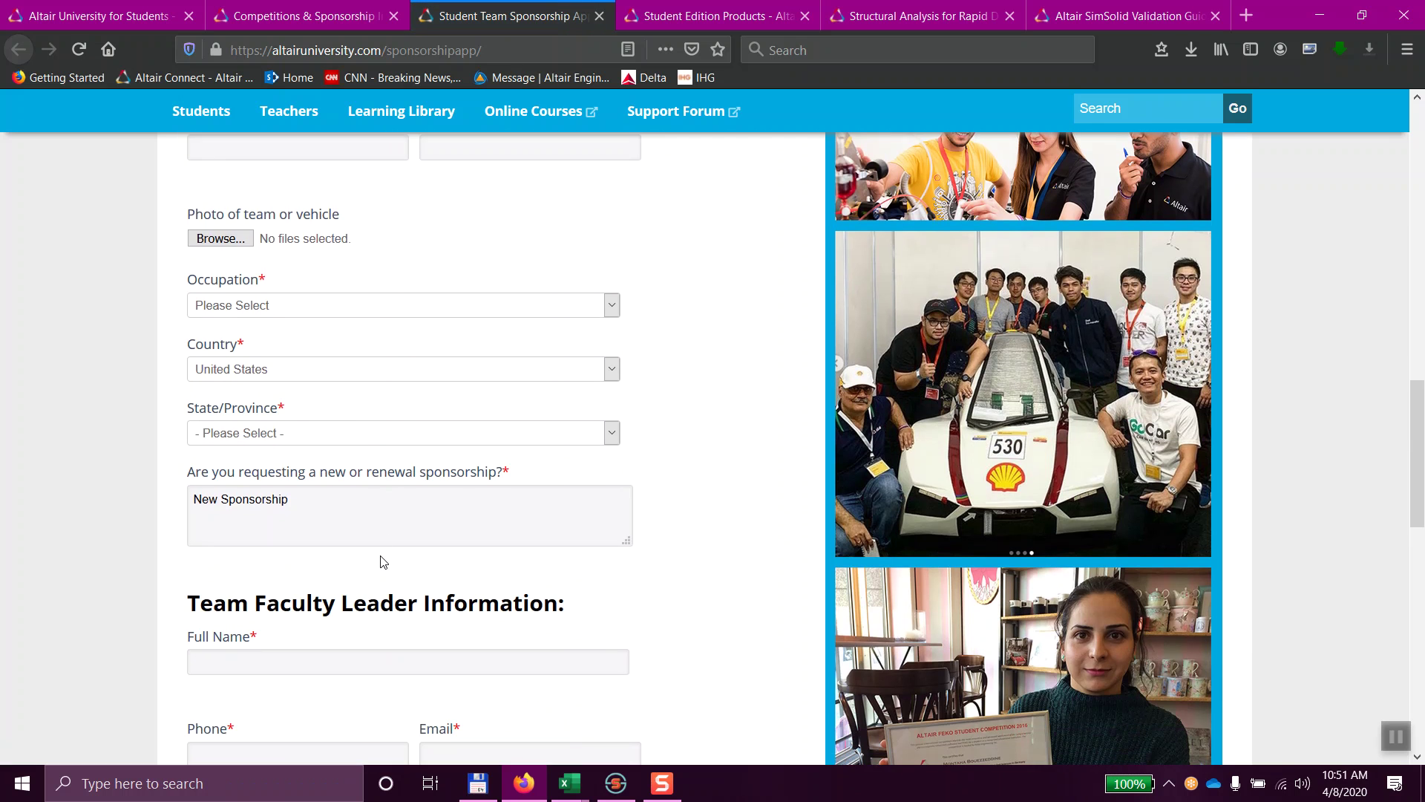
scroll(382, 564, down, 5)
scroll(407, 572, up, 8)
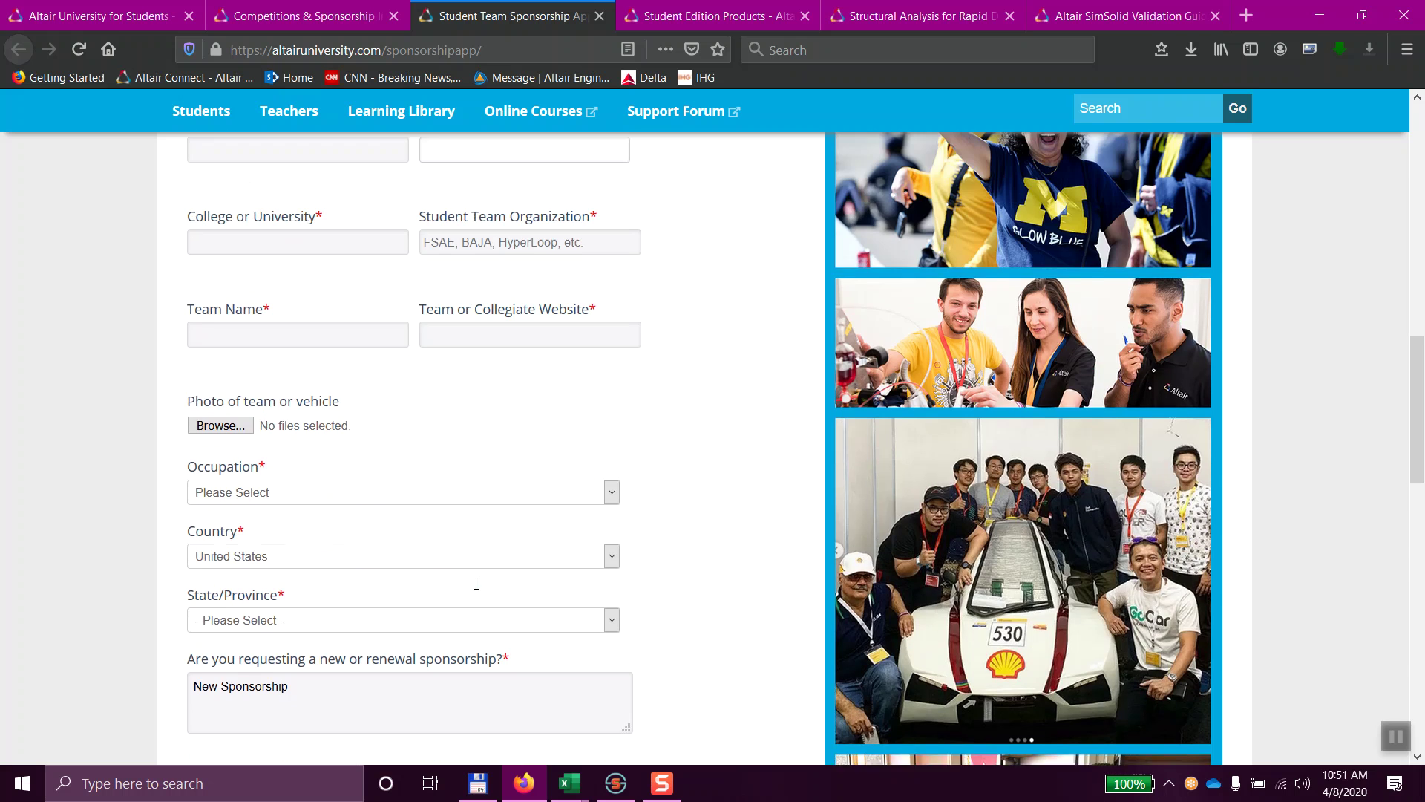
scroll(482, 590, up, 5)
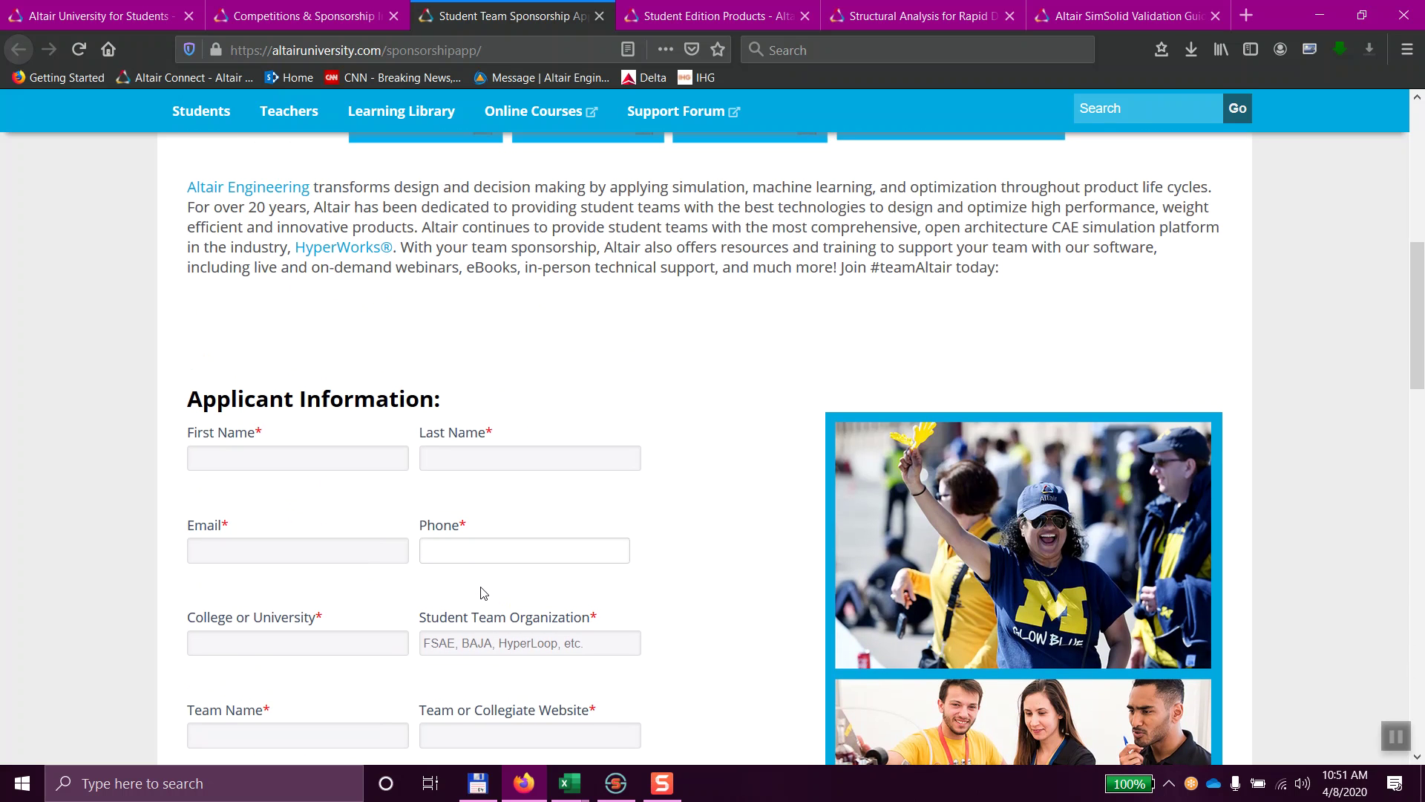